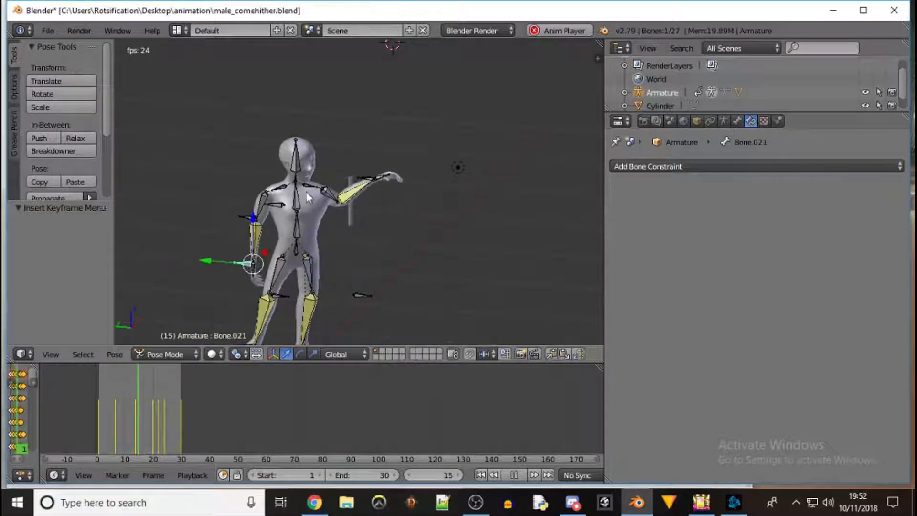
- Show the model in wireframe, split the 3D viewport into two side by side, and merge them back into one
{"action": "key", "text": "z"}
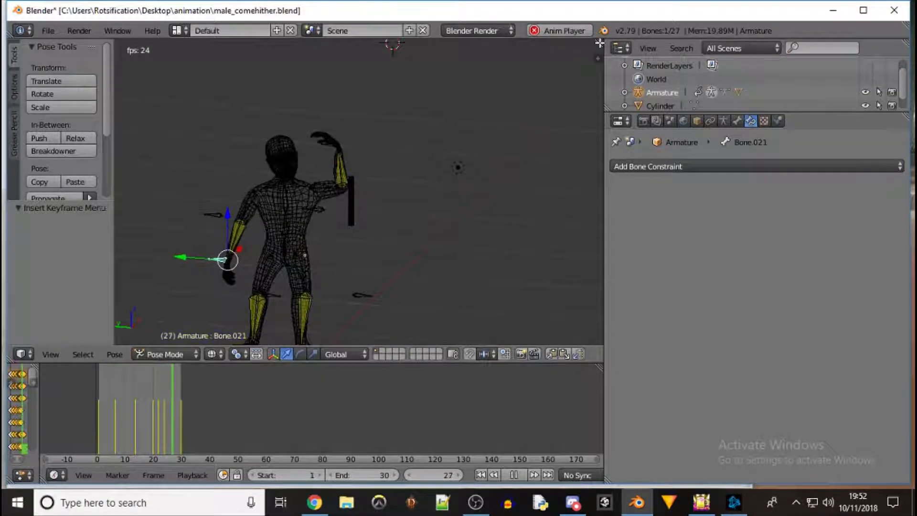
{"action": "left_click_drag", "start_coordinate": [598, 42], "coordinate": [432, 96]}
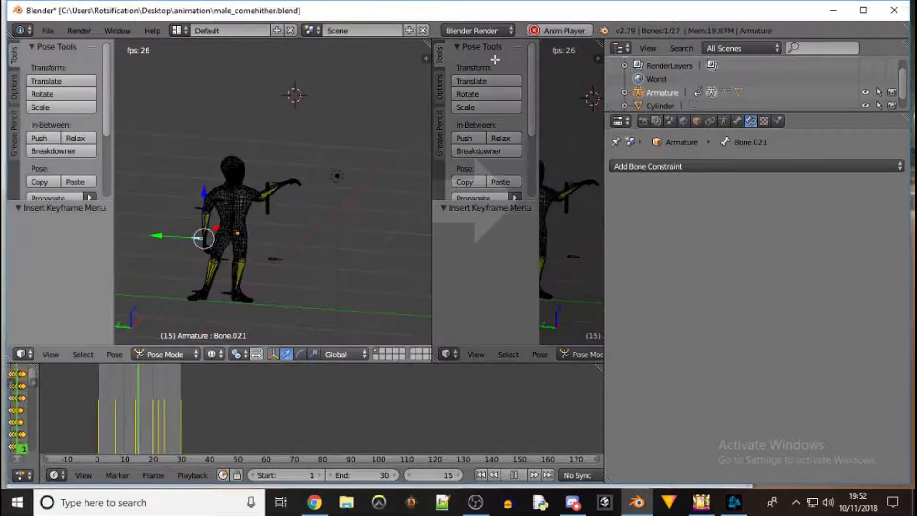
{"action": "left_click_drag", "start_coordinate": [428, 43], "coordinate": [530, 105]}
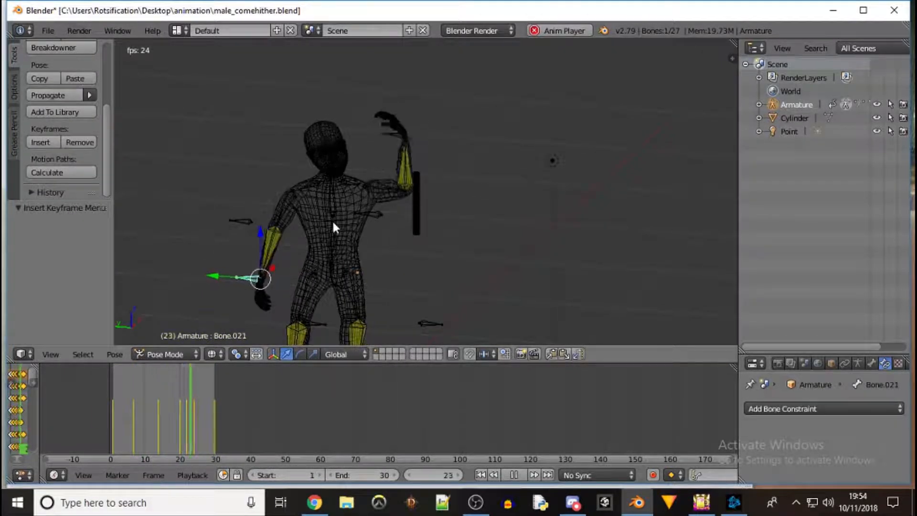
- Return the viewport to solid shading and stop the animation playback at frame 1
{"action": "scroll", "coordinate": [327, 218], "scroll_direction": "up", "scroll_amount": 2}
{"action": "scroll", "coordinate": [327, 212], "scroll_direction": "up", "scroll_amount": 4}
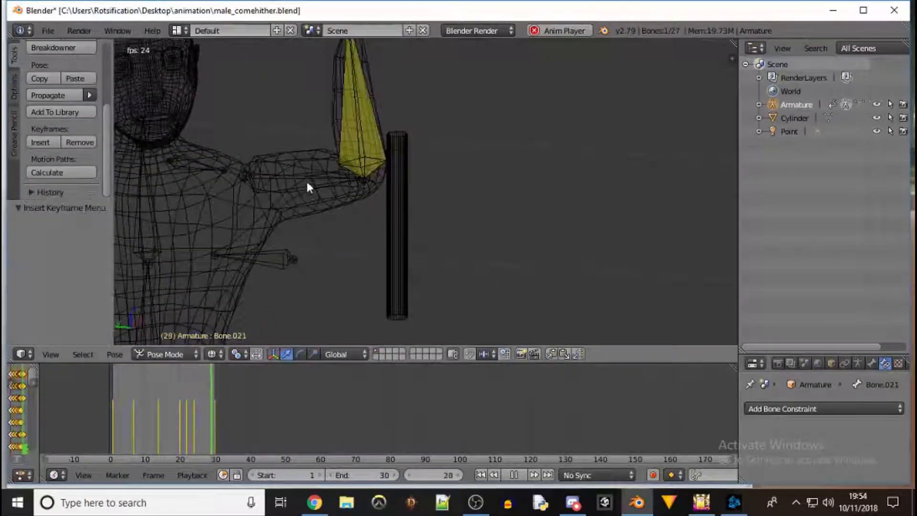
{"action": "scroll", "coordinate": [305, 199], "scroll_direction": "down", "scroll_amount": 6}
{"action": "scroll", "coordinate": [356, 201], "scroll_direction": "down", "scroll_amount": 2}
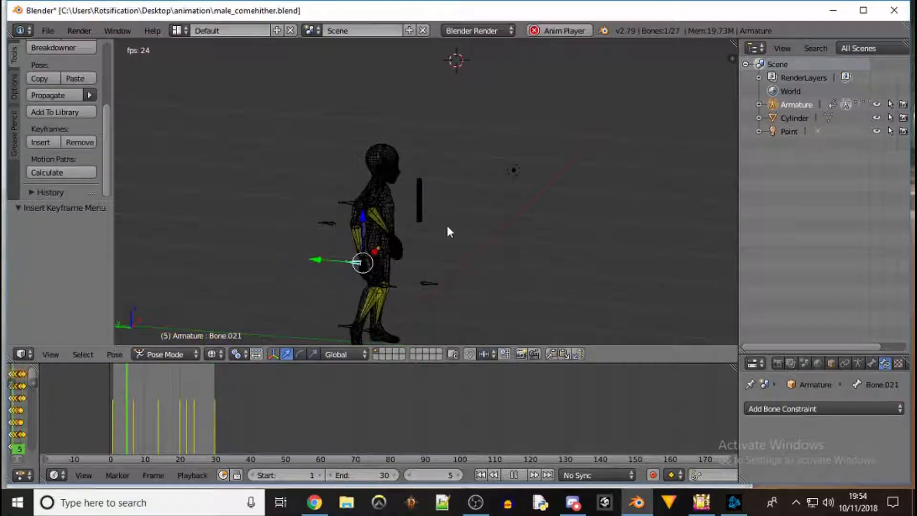
{"action": "key", "text": "z"}
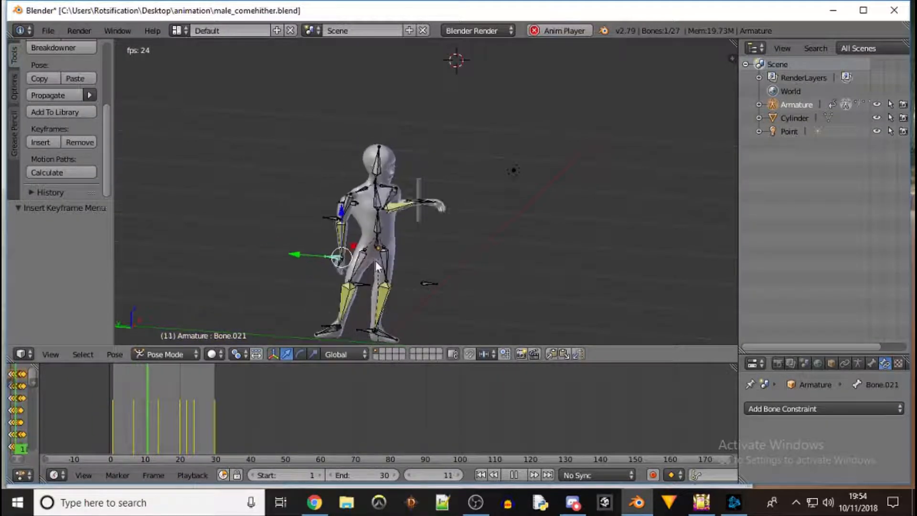
{"action": "left_click", "coordinate": [518, 476]}
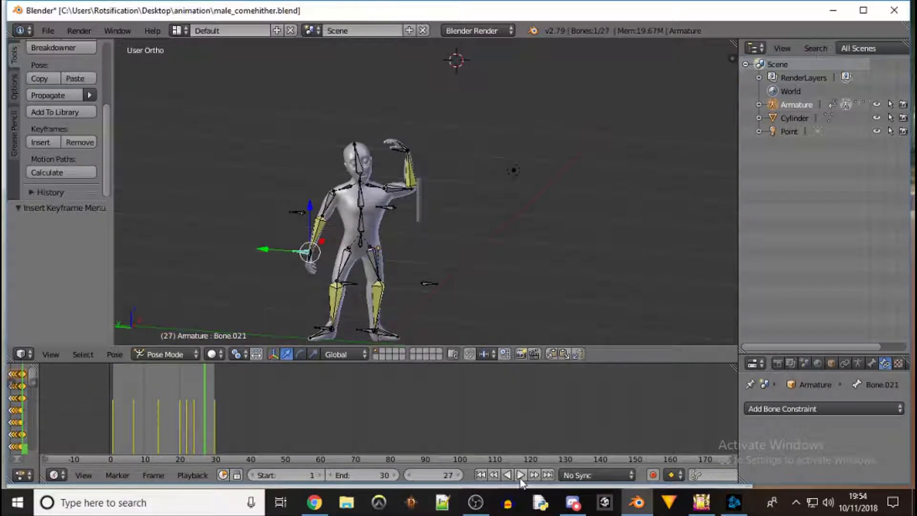
{"action": "left_click_drag", "start_coordinate": [205, 379], "coordinate": [114, 377]}
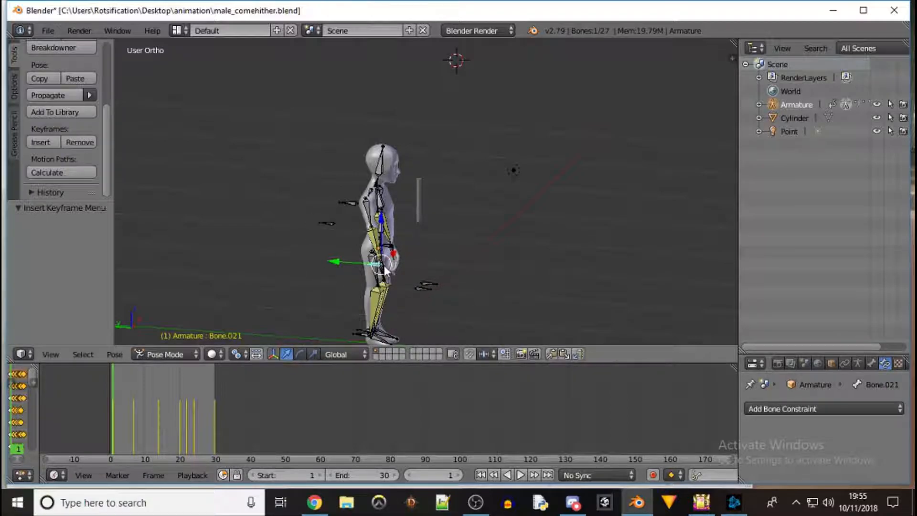
- Select the bone inside the character's right hand and switch the armature to Edit Mode
{"action": "scroll", "coordinate": [383, 278], "scroll_direction": "up", "scroll_amount": 4}
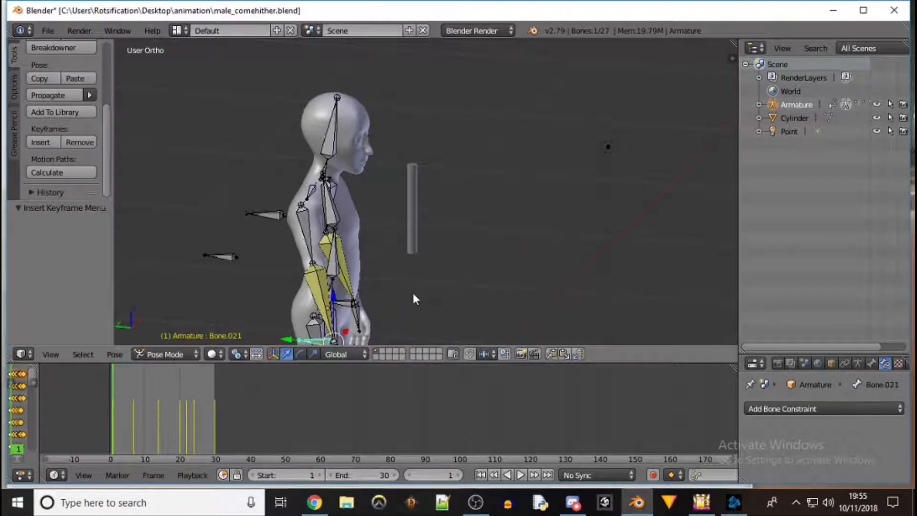
{"action": "middle_click_drag", "start_coordinate": [416, 287], "coordinate": [494, 147], "text": "shift"}
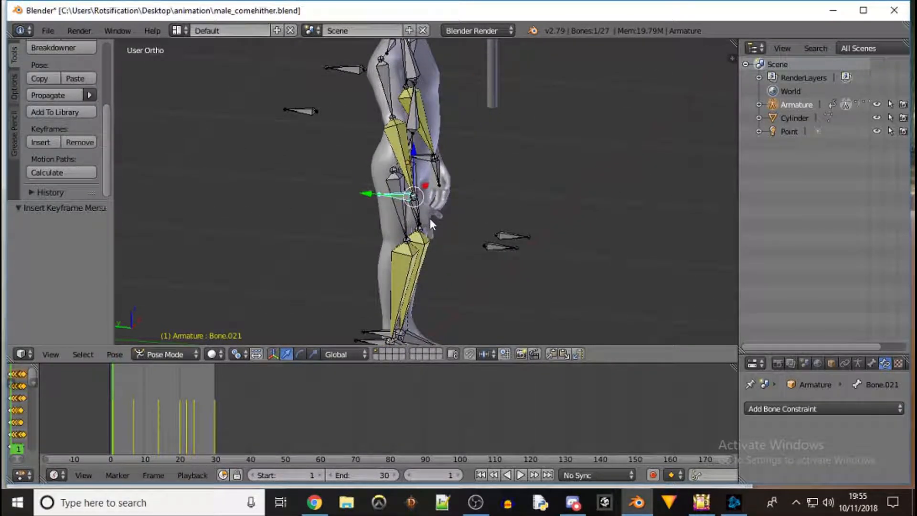
{"action": "scroll", "coordinate": [429, 218], "scroll_direction": "up", "scroll_amount": 3}
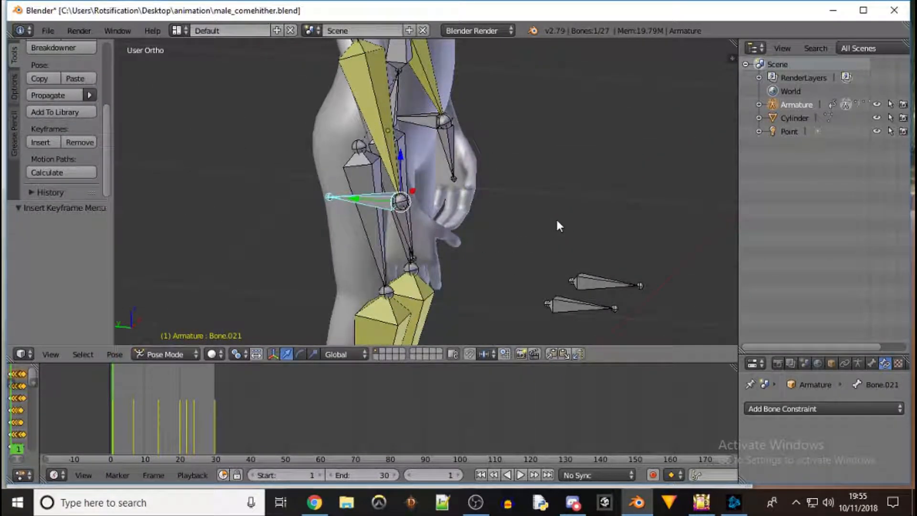
{"action": "middle_click_drag", "start_coordinate": [560, 217], "coordinate": [600, 165]}
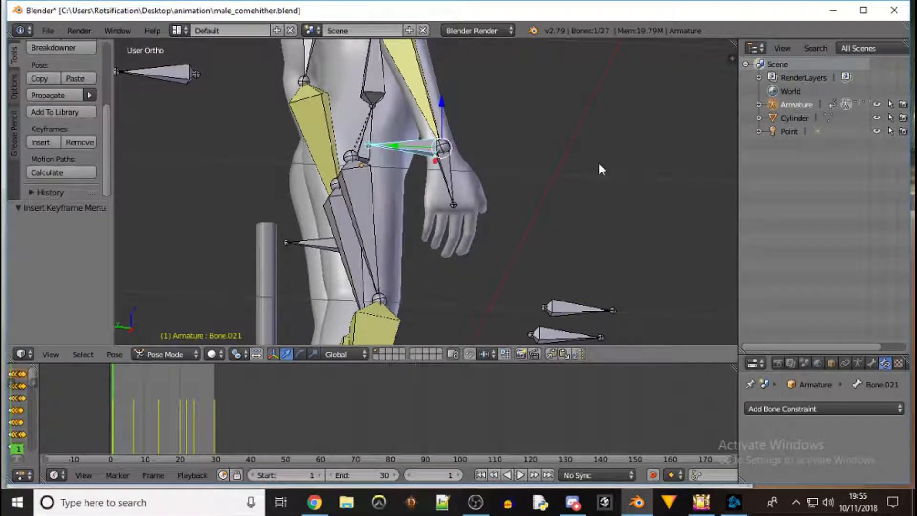
{"action": "right_click", "coordinate": [448, 170]}
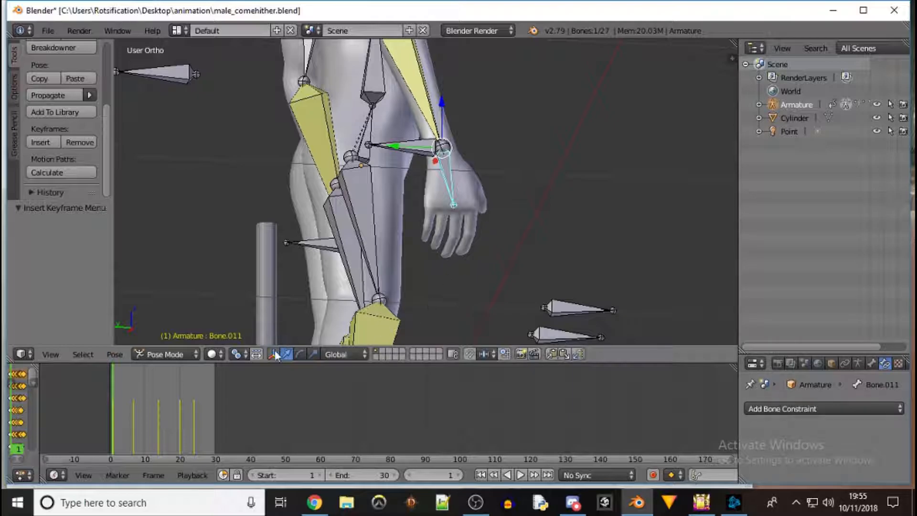
{"action": "left_click", "coordinate": [174, 354]}
{"action": "left_click", "coordinate": [214, 320]}
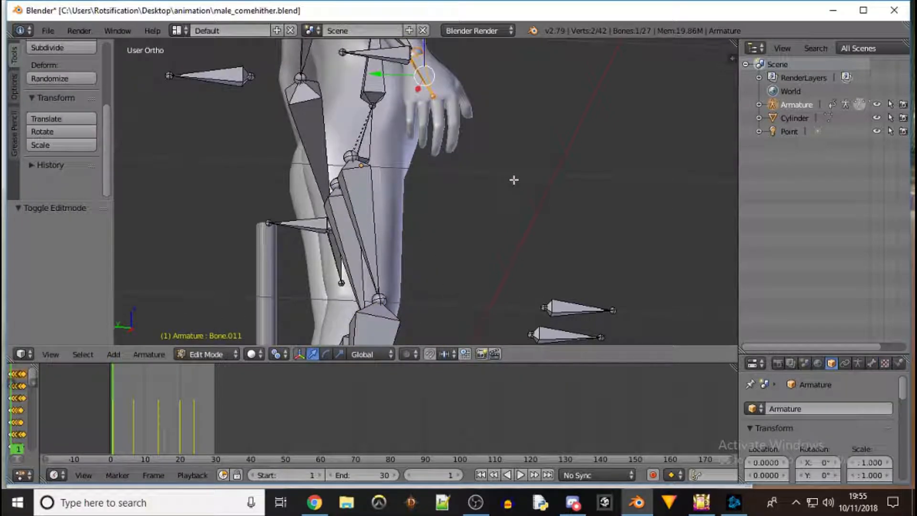
- Duplicate the hand bone and place the copy over the fingers, offset about -0.06 in X, -0.04 in Y and -0.14 in Z
{"action": "middle_click_drag", "start_coordinate": [526, 121], "coordinate": [526, 172]}
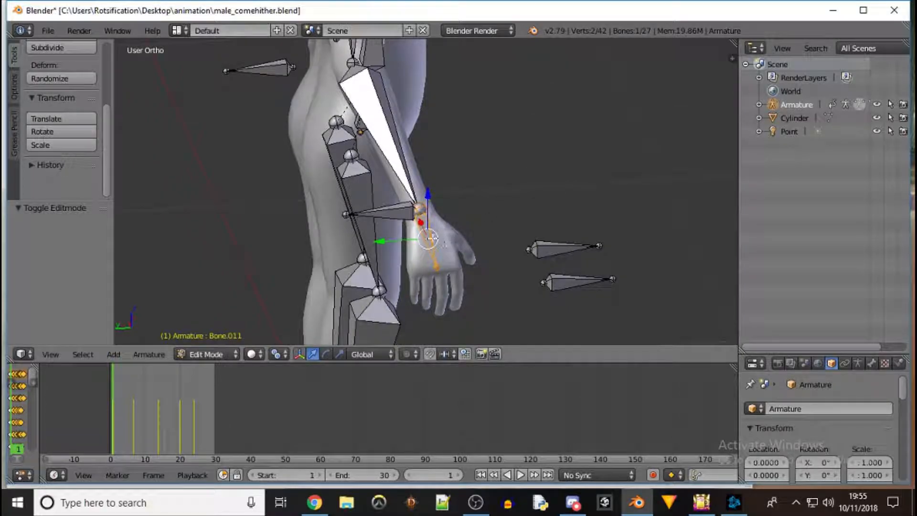
{"action": "key", "text": "shift+d"}
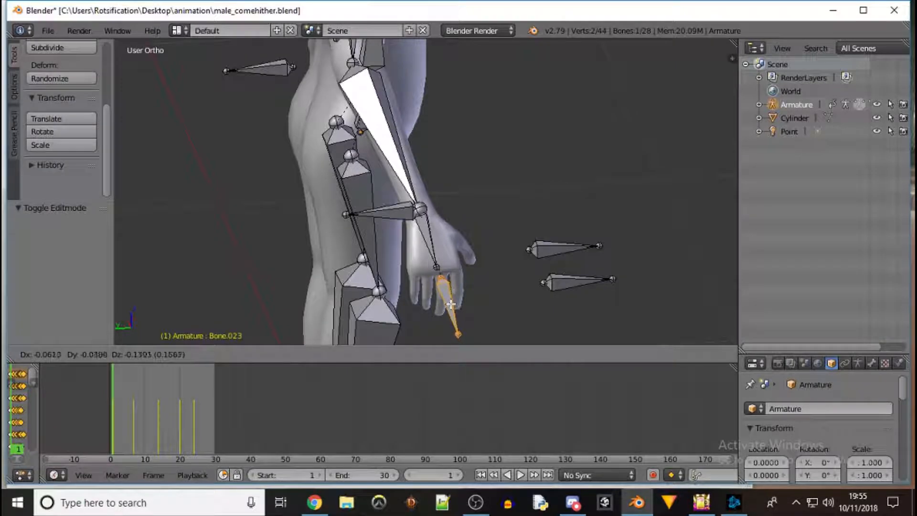
{"action": "left_click", "coordinate": [450, 305]}
- Examine the armature and the duplicated finger bone from the right, left, front, top and bottom orthographic views
{"action": "key", "text": "KP_3"}
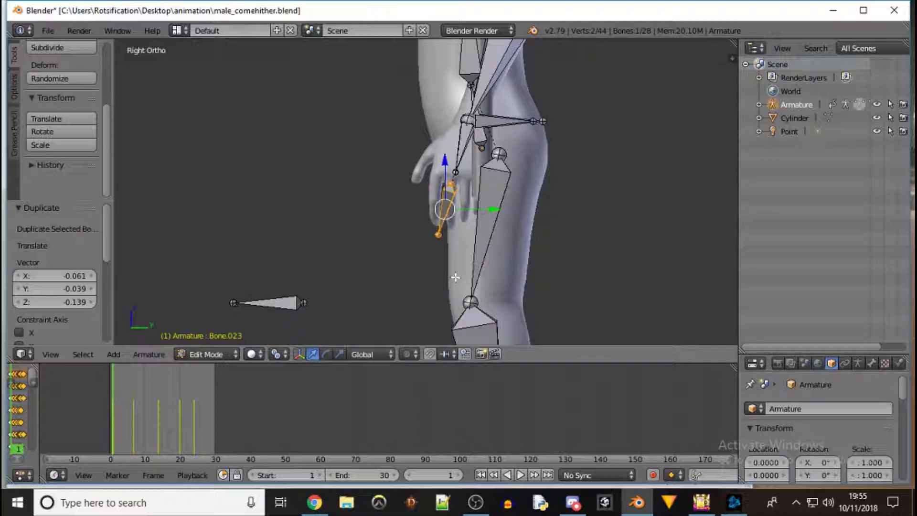
{"action": "key", "text": "ctrl+KP_3"}
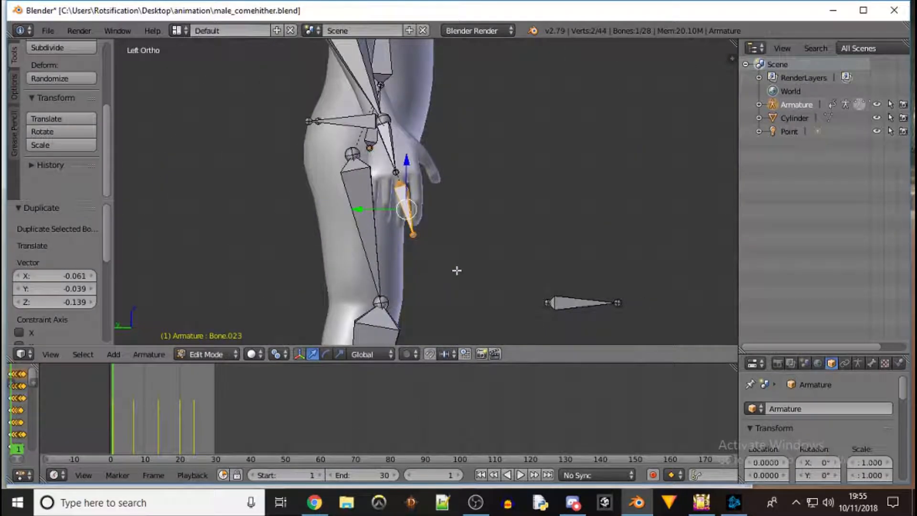
{"action": "key", "text": "KP_3"}
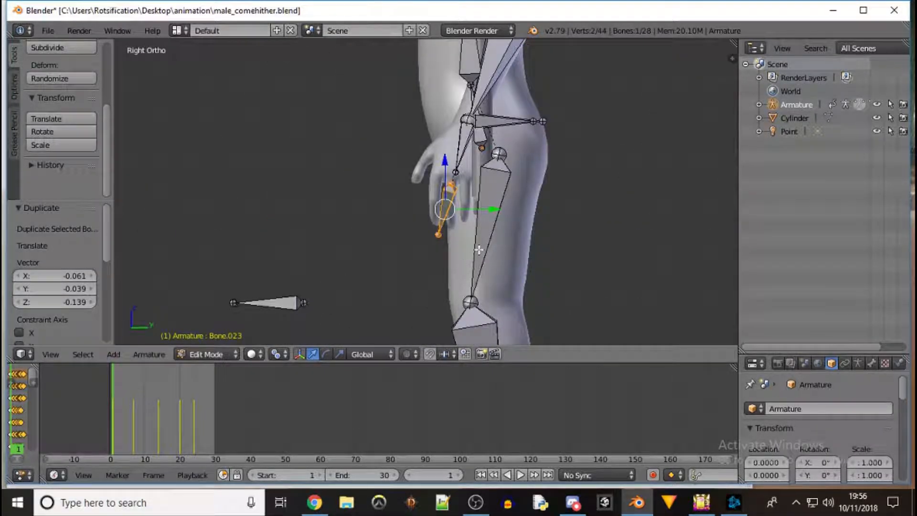
{"action": "scroll", "coordinate": [478, 249], "scroll_direction": "down", "scroll_amount": 6}
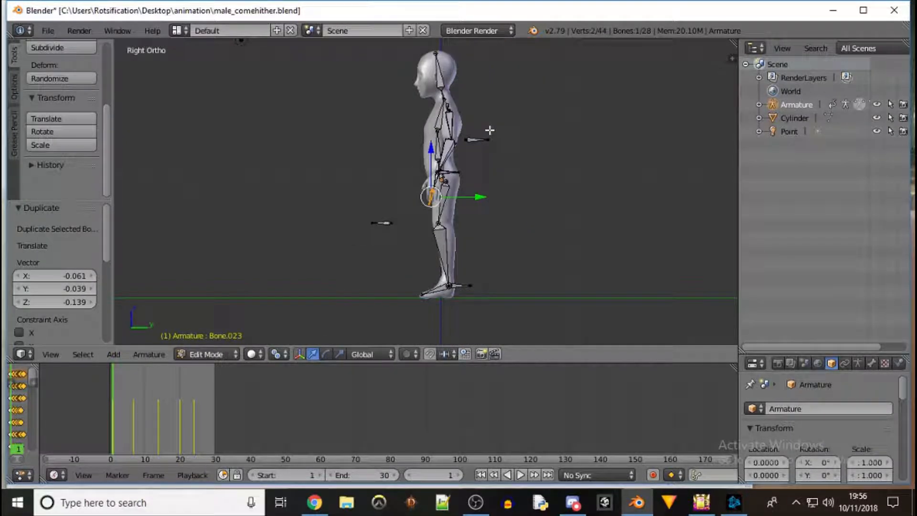
{"action": "key", "text": "KP_1"}
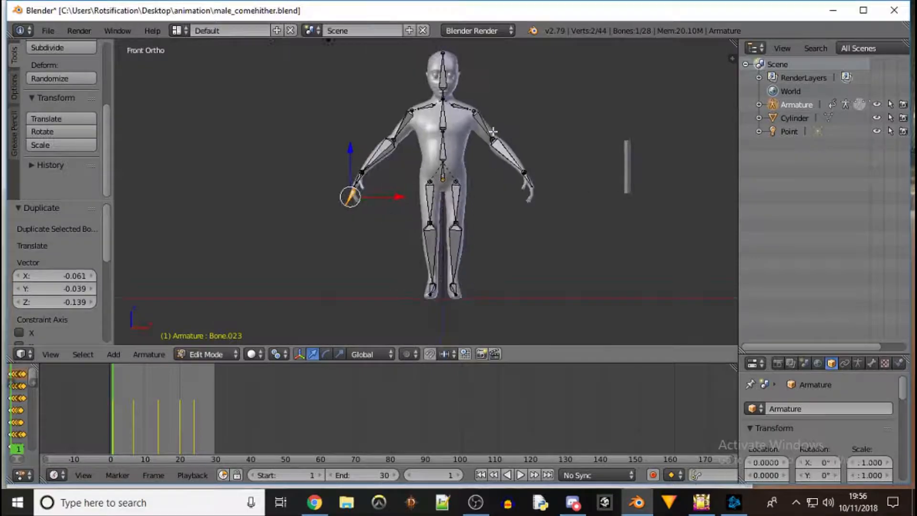
{"action": "key", "text": "KP_3"}
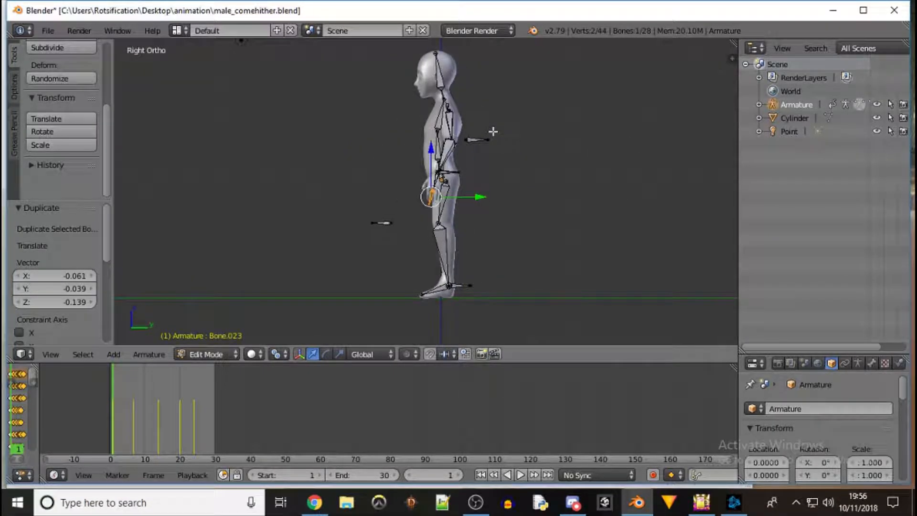
{"action": "key", "text": "ctrl+KP_3"}
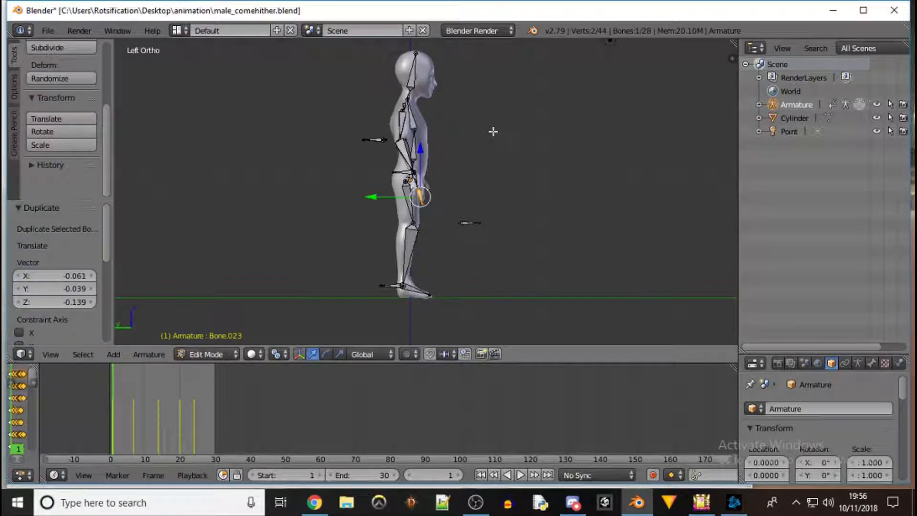
{"action": "key", "text": "KP_1"}
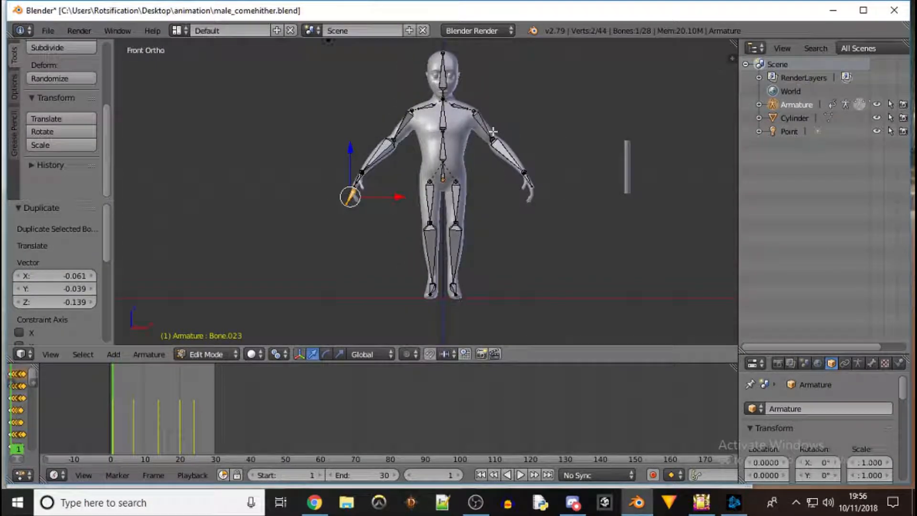
{"action": "key", "text": "KP_3"}
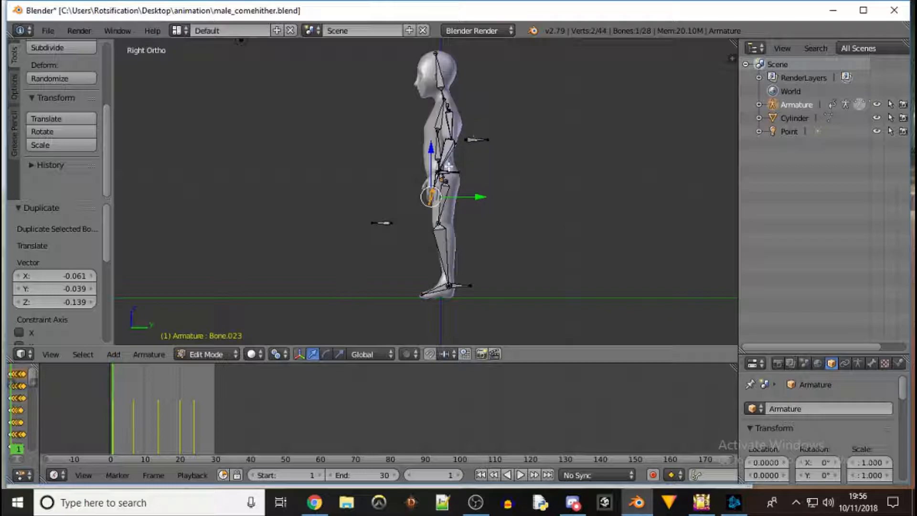
{"action": "key", "text": "KP_7"}
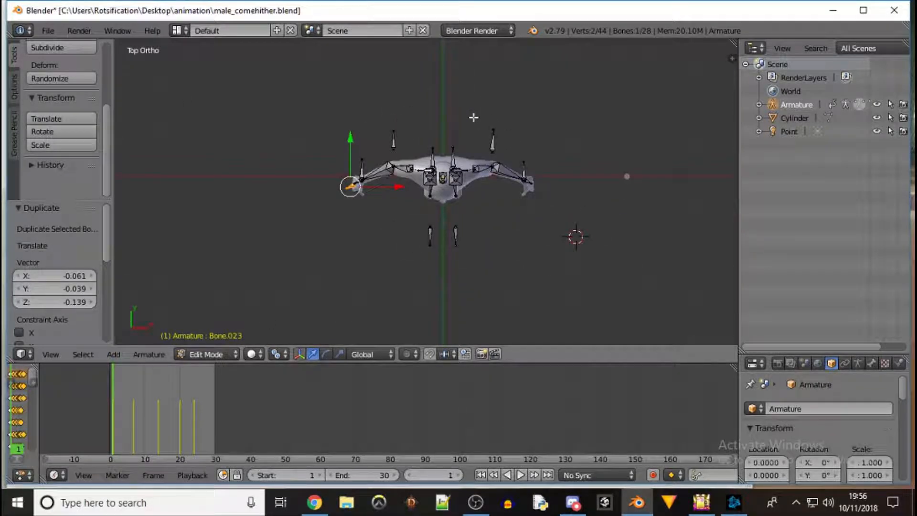
{"action": "key", "text": "ctrl+KP_7"}
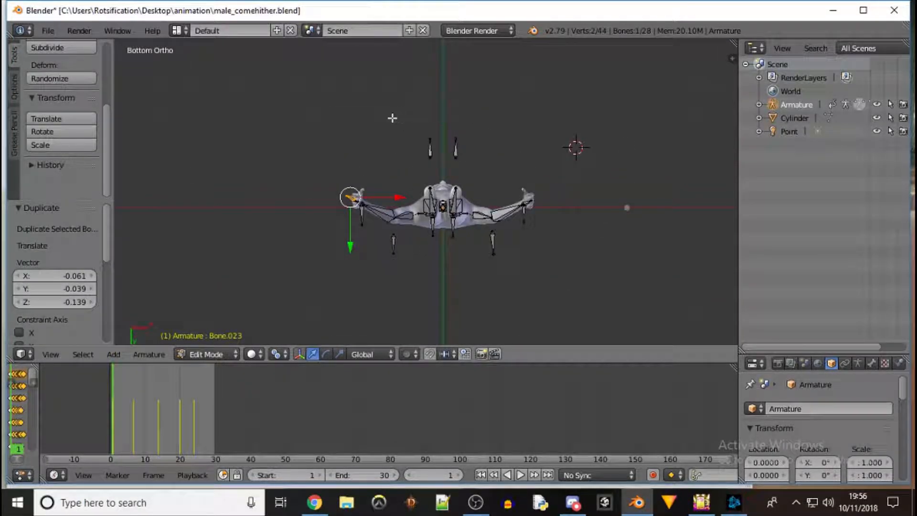
{"action": "middle_click_drag", "start_coordinate": [391, 115], "coordinate": [450, 209]}
{"action": "middle_click_drag", "start_coordinate": [470, 246], "coordinate": [484, 266]}
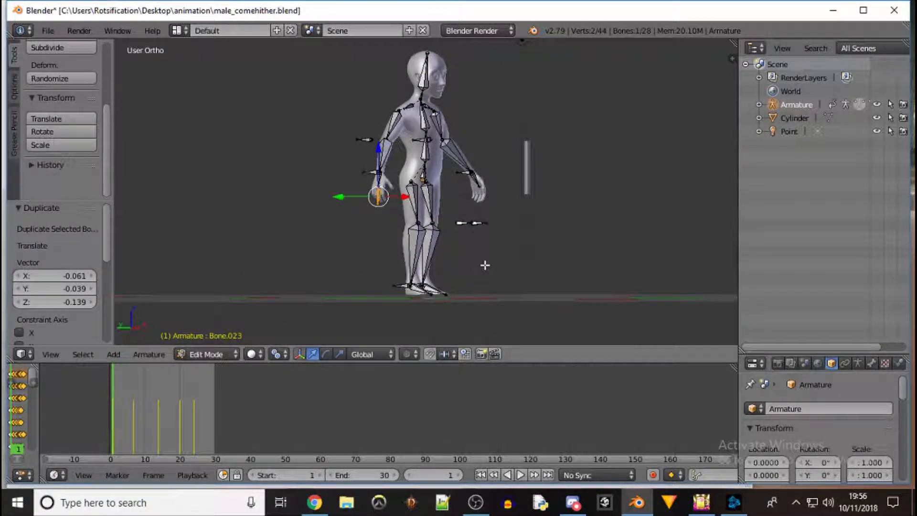
- Compare the armature's left and right side views, and its front and back views, ending in the front view
{"action": "key", "text": "KP_3"}
{"action": "key", "text": "ctrl+KP_3"}
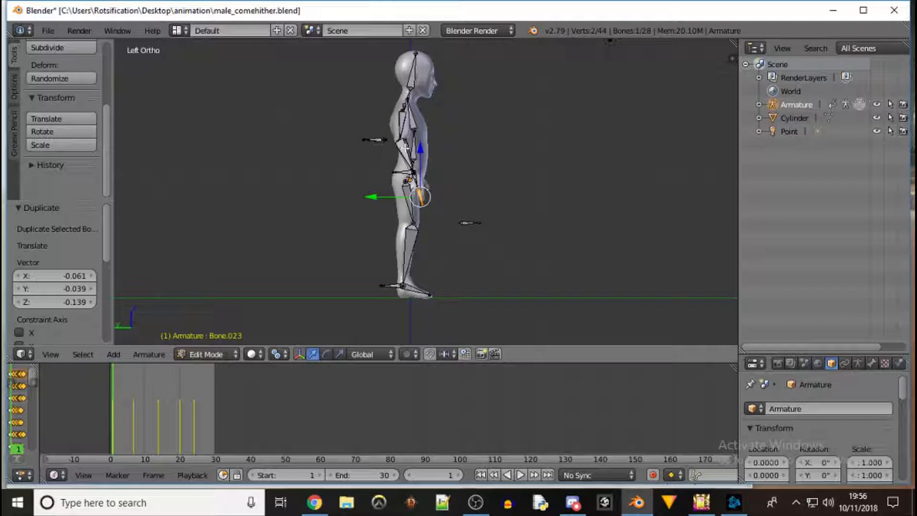
{"action": "key", "text": "KP_3"}
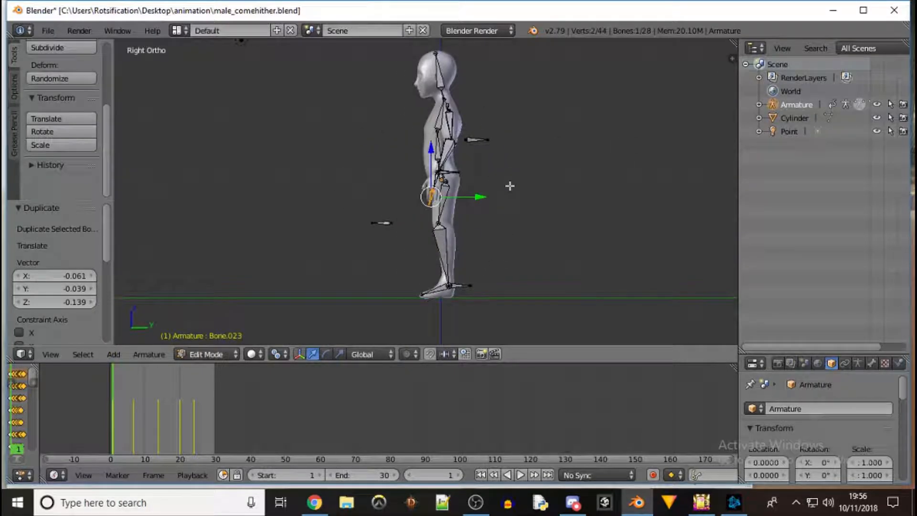
{"action": "key", "text": "ctrl+KP_3"}
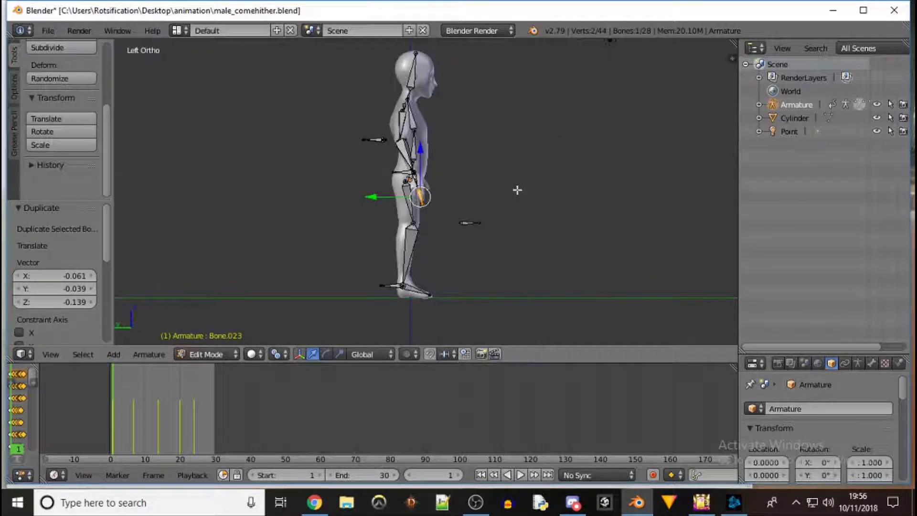
{"action": "key", "text": "KP_3"}
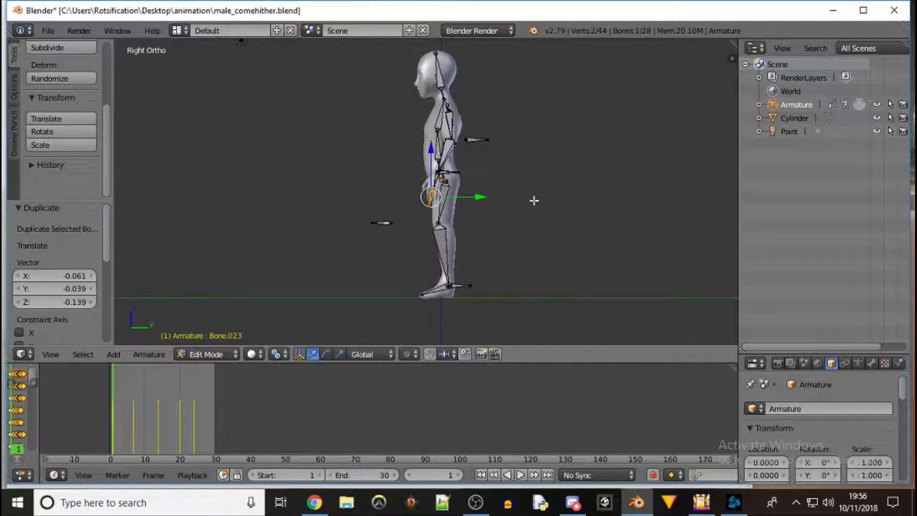
{"action": "key", "text": "KP_1"}
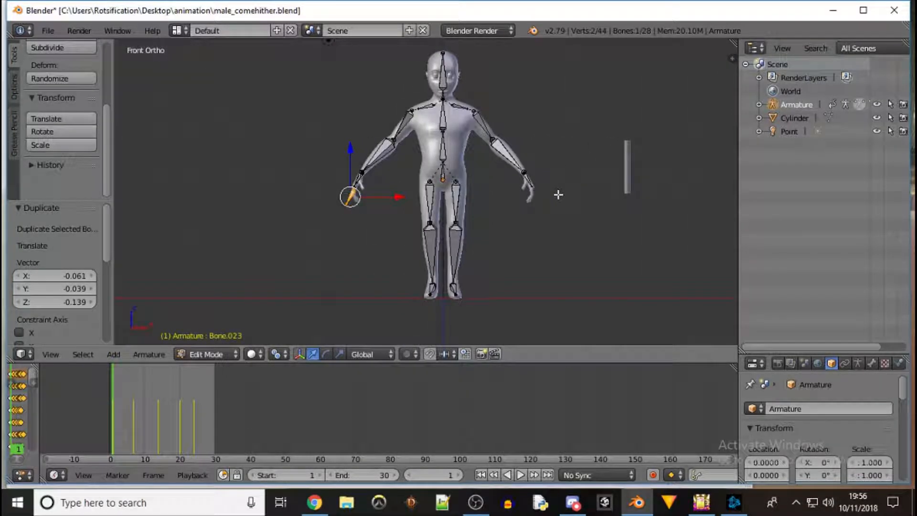
{"action": "key", "text": "ctrl+KP_1"}
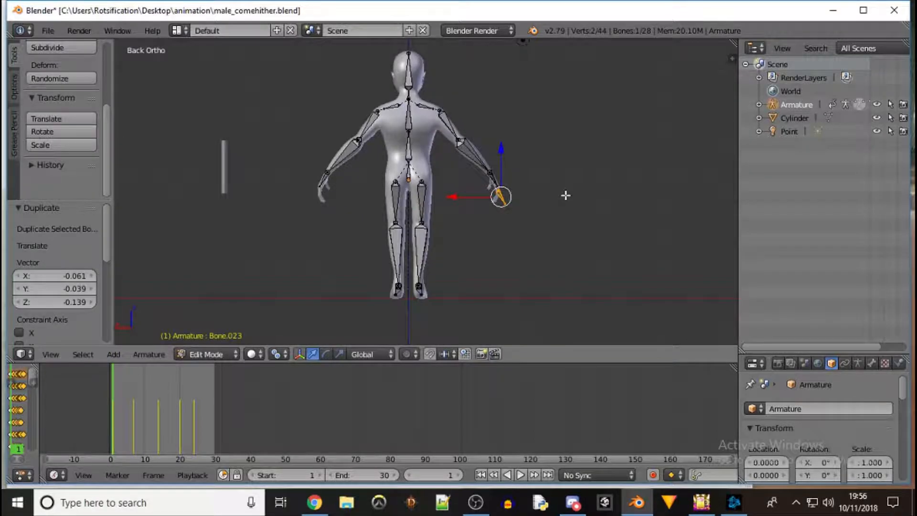
{"action": "key", "text": "KP_1"}
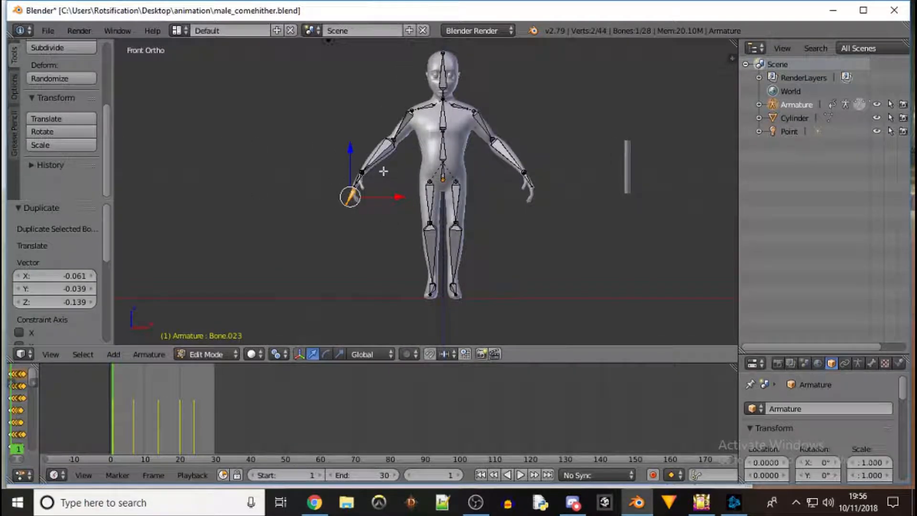
- In front view, rotate the duplicated finger bone about -35.6° and shift it about -0.007 along X over the fingers
{"action": "scroll", "coordinate": [354, 181], "scroll_direction": "up", "scroll_amount": 6}
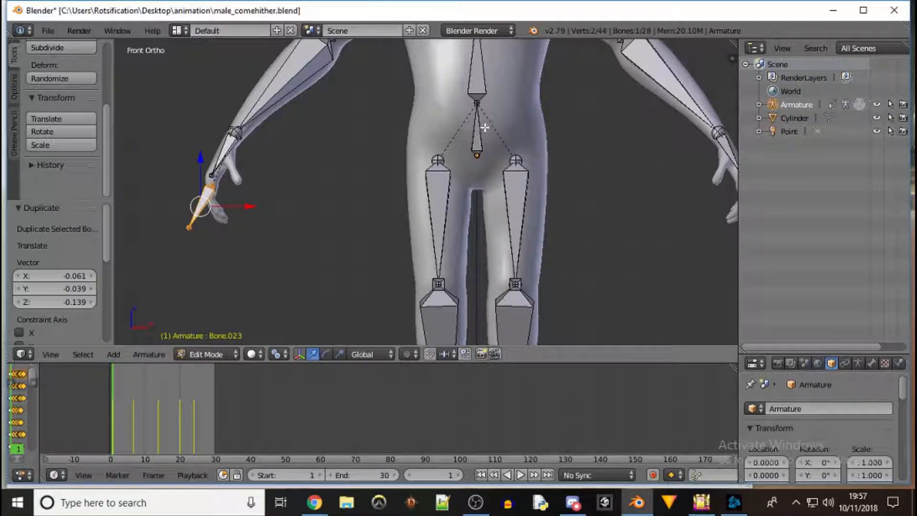
{"action": "key", "text": "KP_3"}
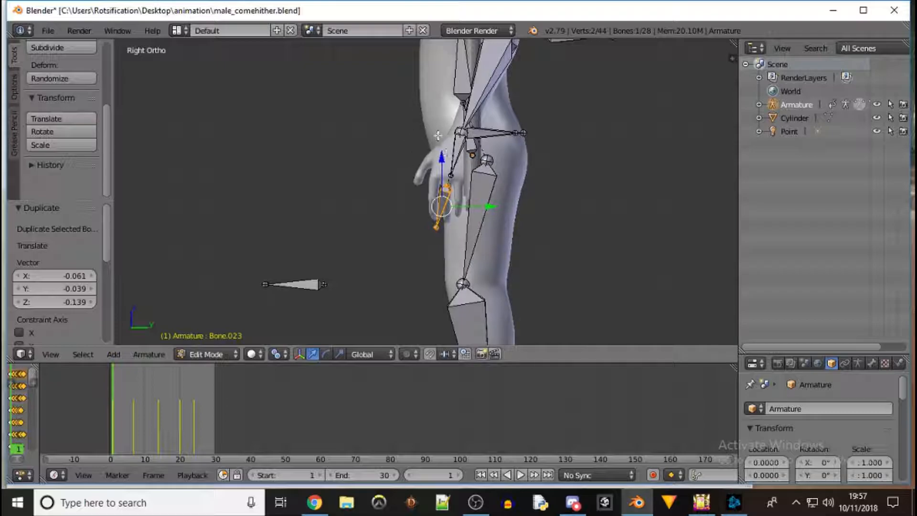
{"action": "middle_click_drag", "start_coordinate": [408, 146], "coordinate": [122, 158]}
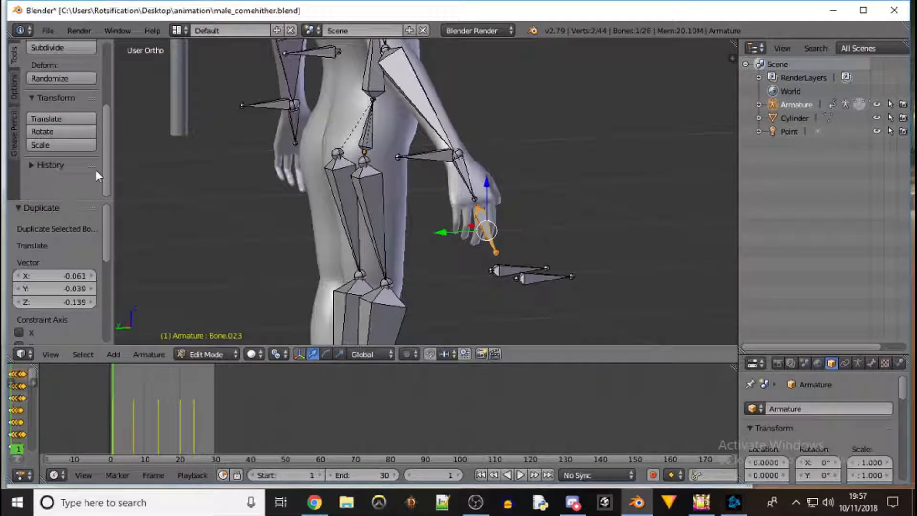
{"action": "key", "text": "KP_1"}
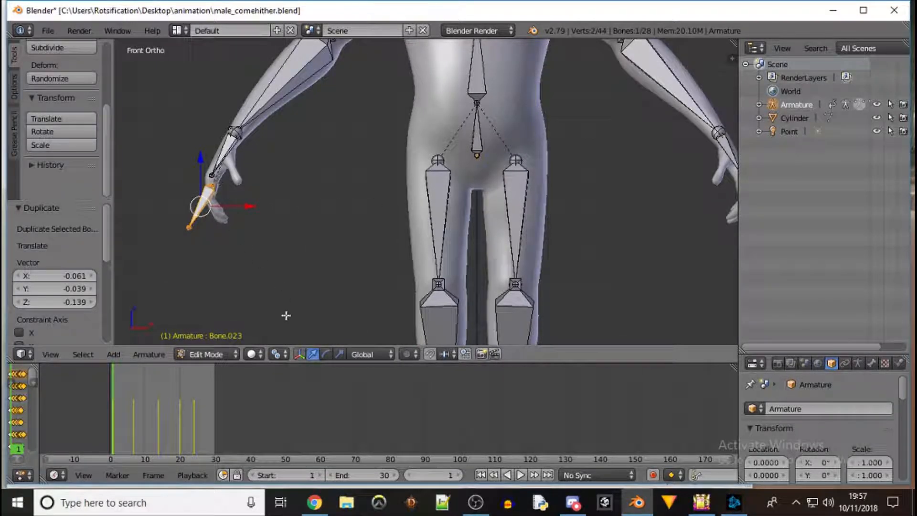
{"action": "key", "text": "r"}
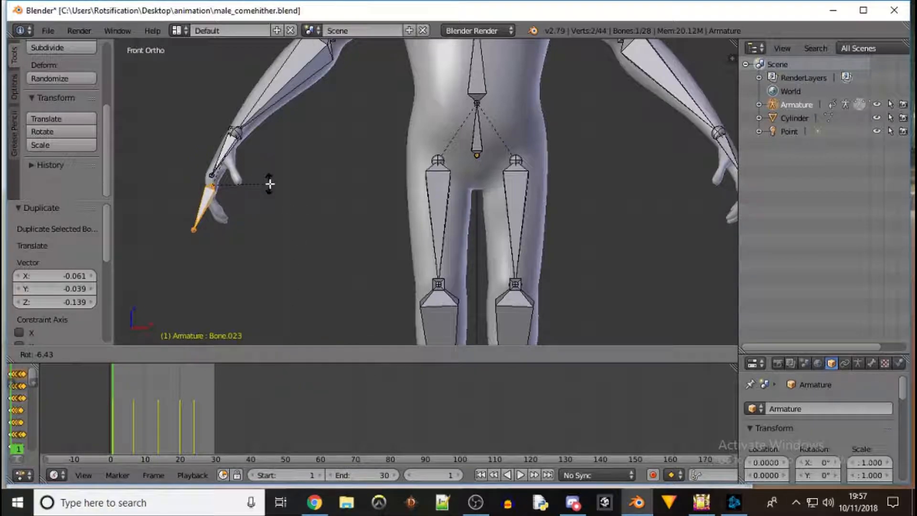
{"action": "left_click", "coordinate": [261, 153]}
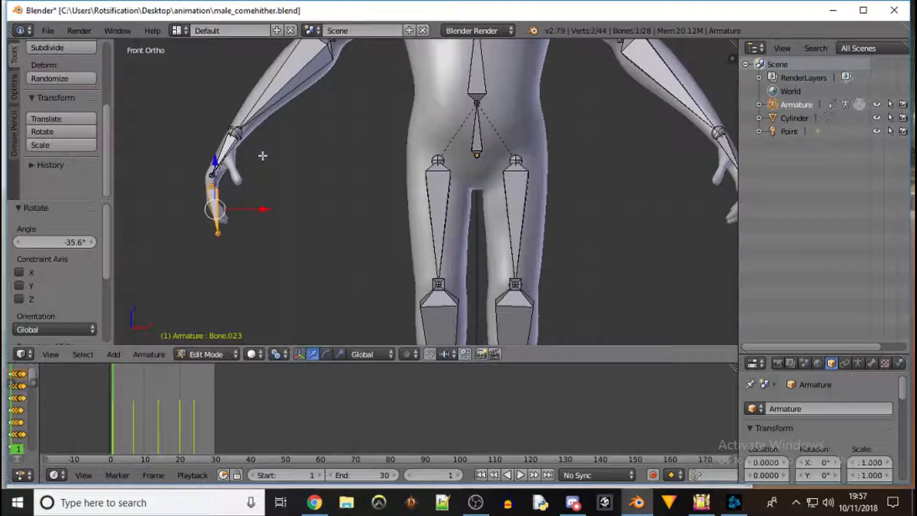
{"action": "key", "text": "g"}
{"action": "key", "text": "x"}
{"action": "left_click", "coordinate": [262, 207]}
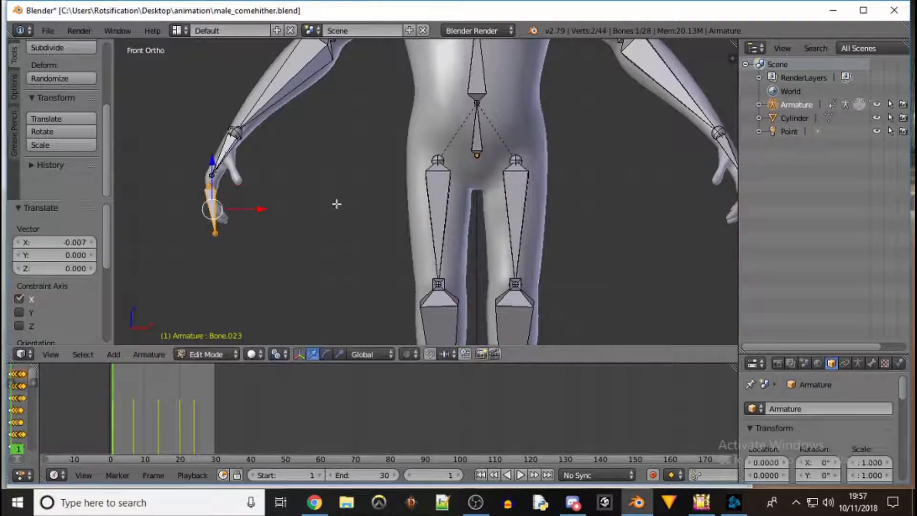
- In left side view, rotate the finger bone about 11.3° around X and scale it down to about 0.322
{"action": "key", "text": "KP_3"}
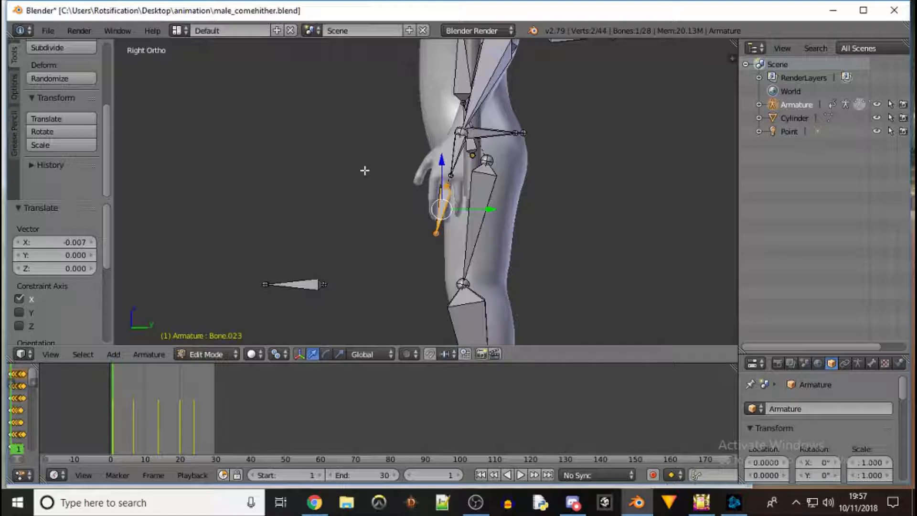
{"action": "key", "text": "ctrl+KP_3"}
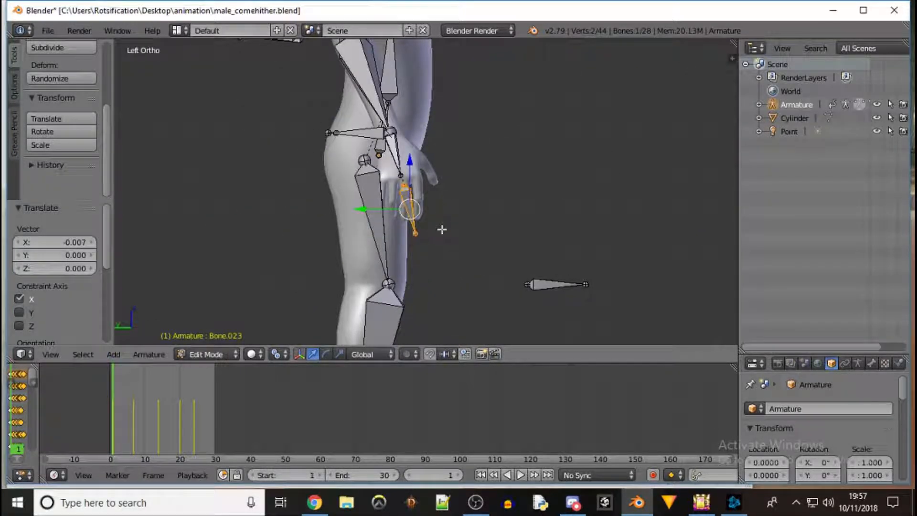
{"action": "key", "text": "r"}
{"action": "key", "text": "x"}
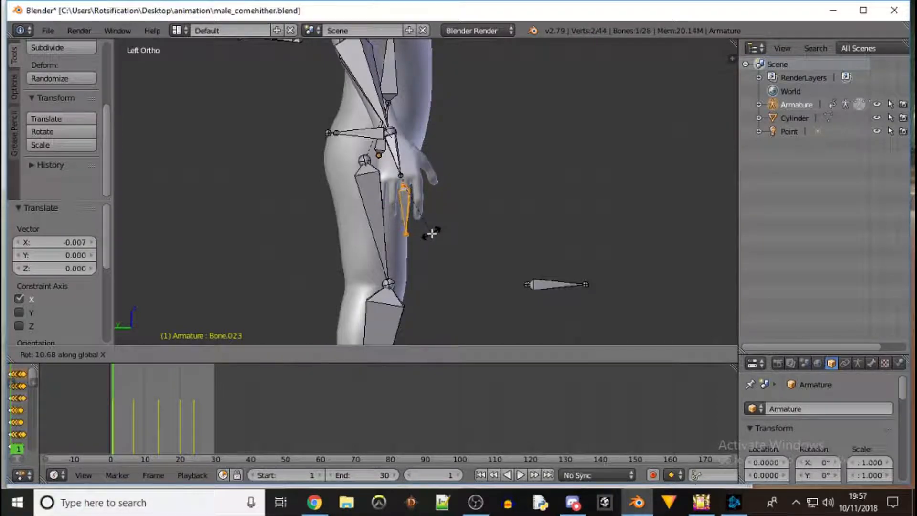
{"action": "left_click", "coordinate": [432, 233]}
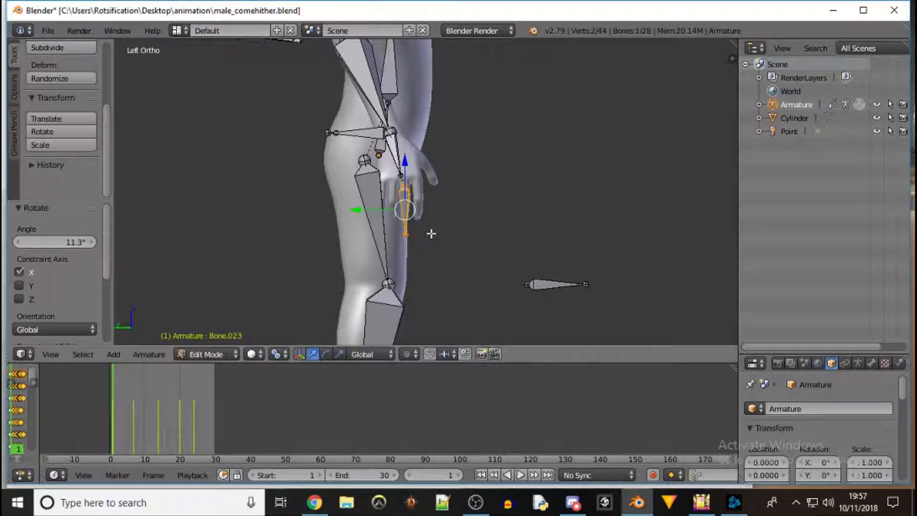
{"action": "key", "text": "s"}
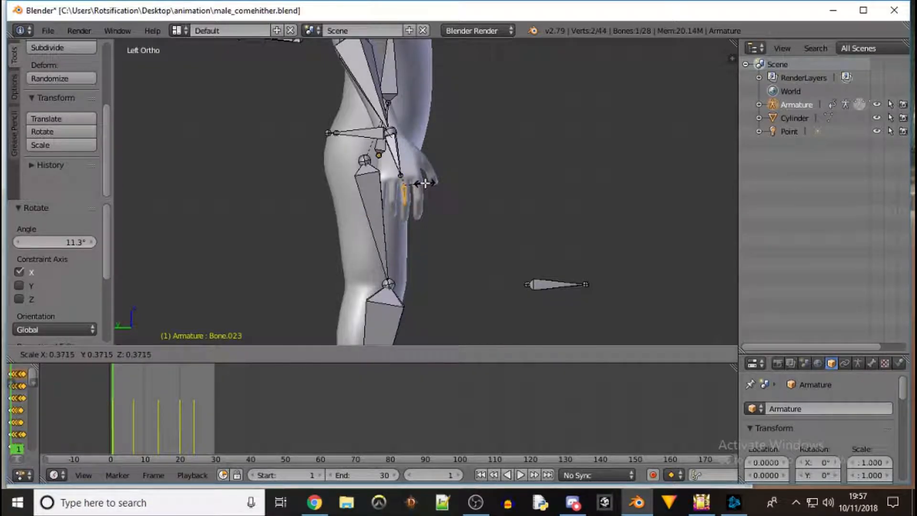
{"action": "left_click", "coordinate": [422, 183]}
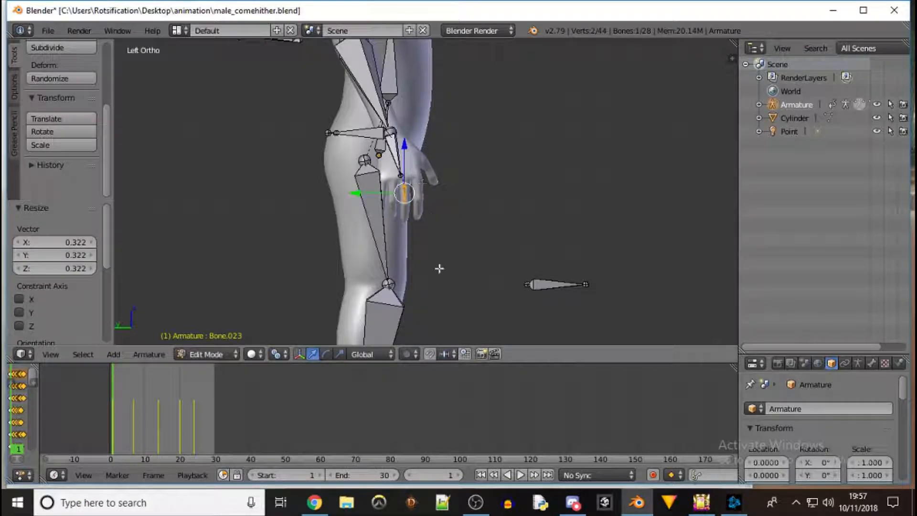
- Select the character's right hand bone, switch to Pose Mode and test its rotation against the finger bone without keeping the change
{"action": "middle_click_drag", "start_coordinate": [466, 181], "coordinate": [427, 174]}
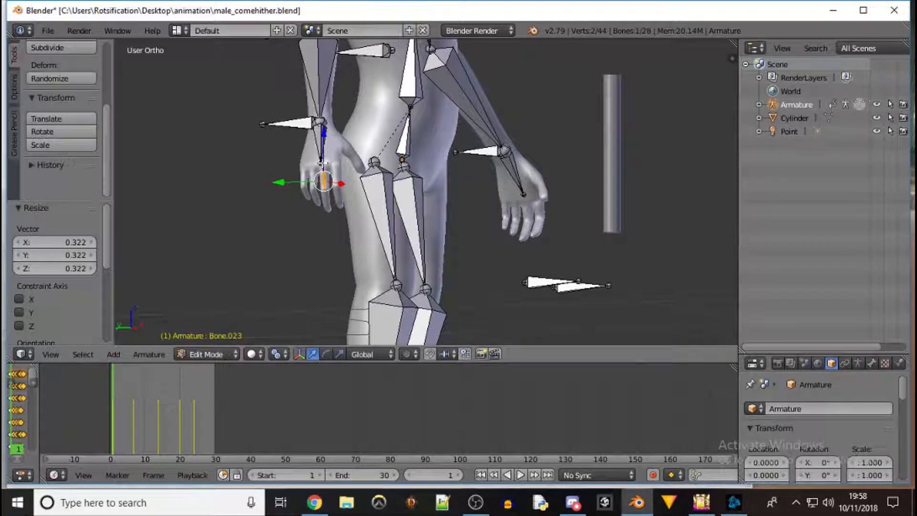
{"action": "middle_click_drag", "start_coordinate": [317, 144], "coordinate": [231, 175]}
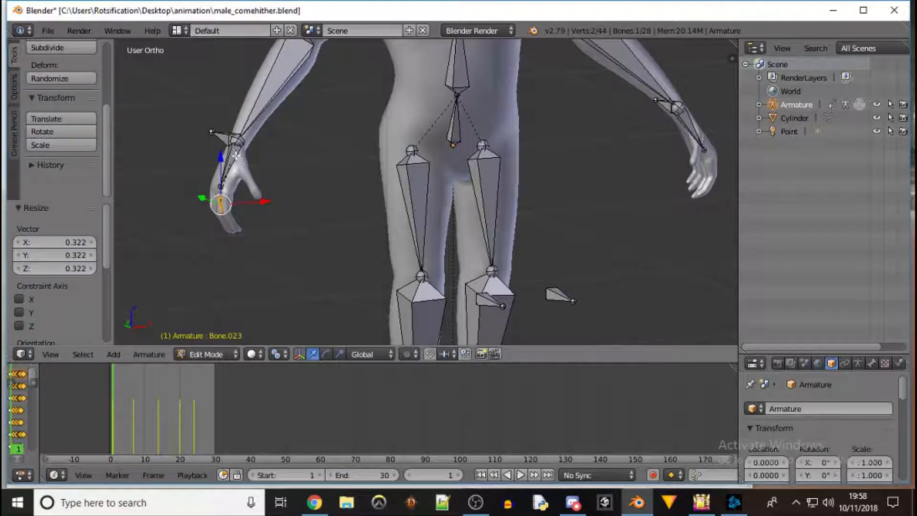
{"action": "right_click", "coordinate": [229, 160]}
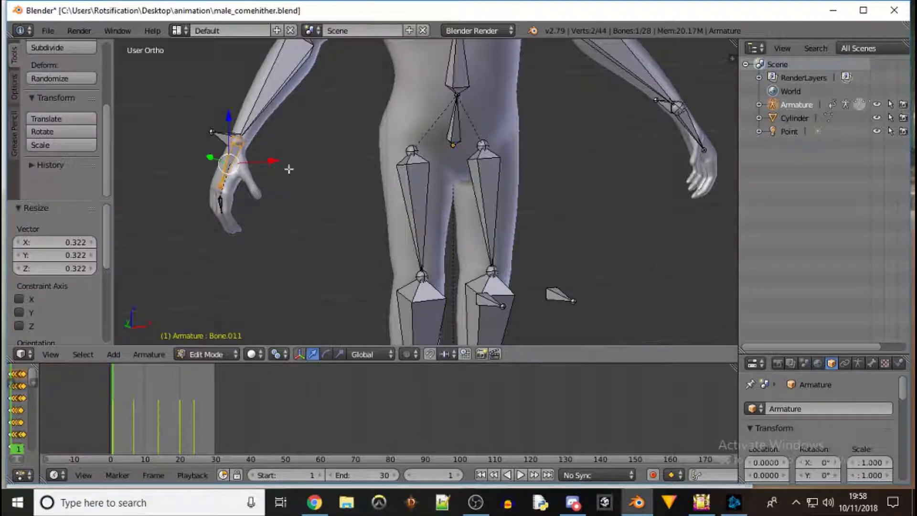
{"action": "key", "text": "r"}
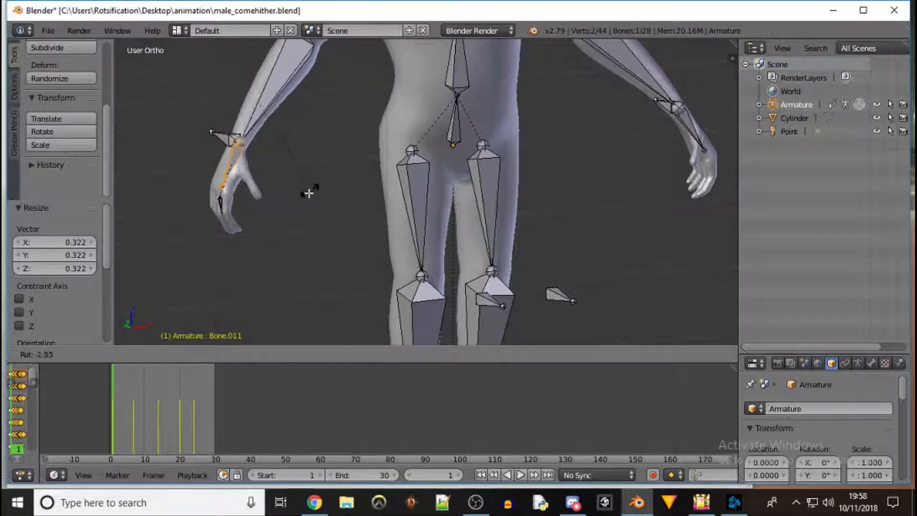
{"action": "right_click", "coordinate": [309, 192]}
{"action": "left_click", "coordinate": [224, 354]}
{"action": "left_click", "coordinate": [210, 308]}
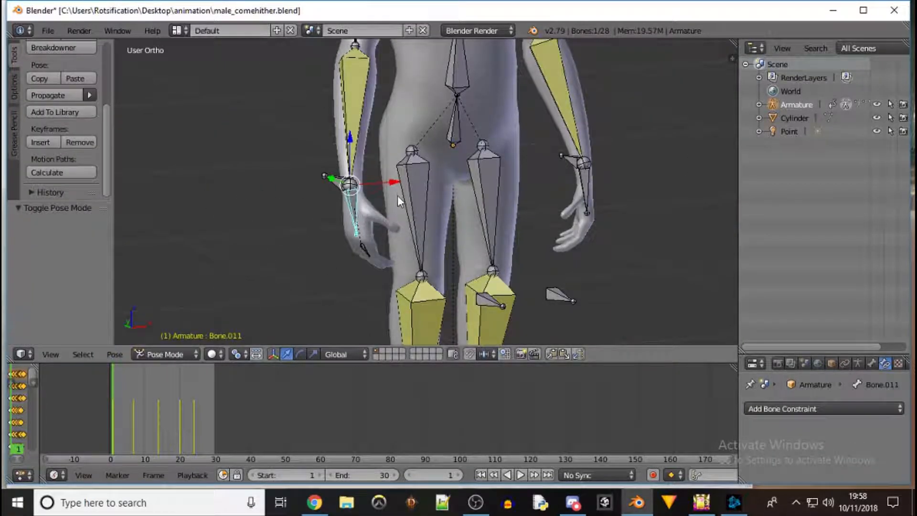
{"action": "key", "text": "r"}
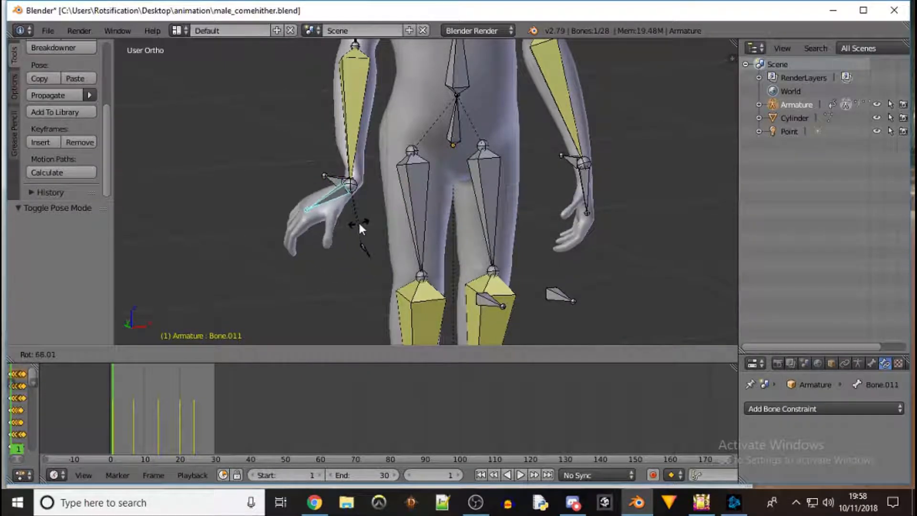
{"action": "left_click", "coordinate": [381, 203]}
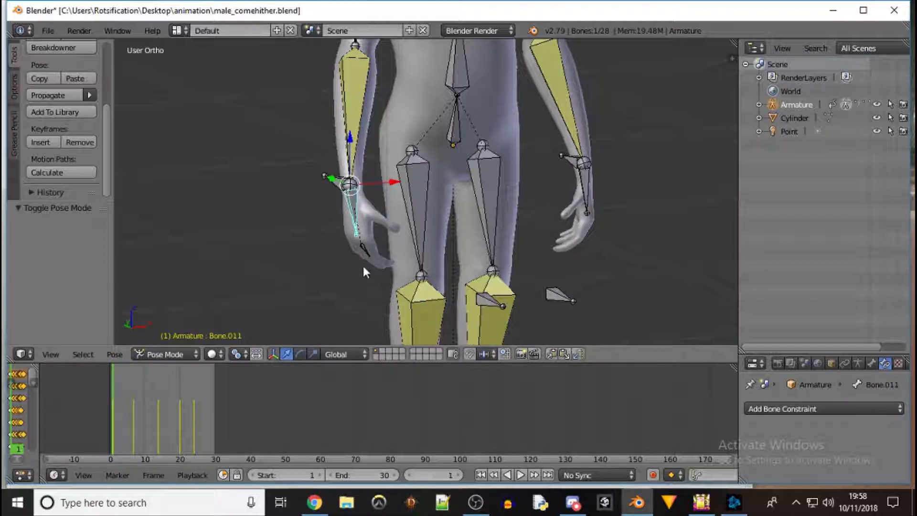
- Try to parent the finger bone in Pose Mode using the Object parenting option
{"action": "right_click", "coordinate": [362, 245]}
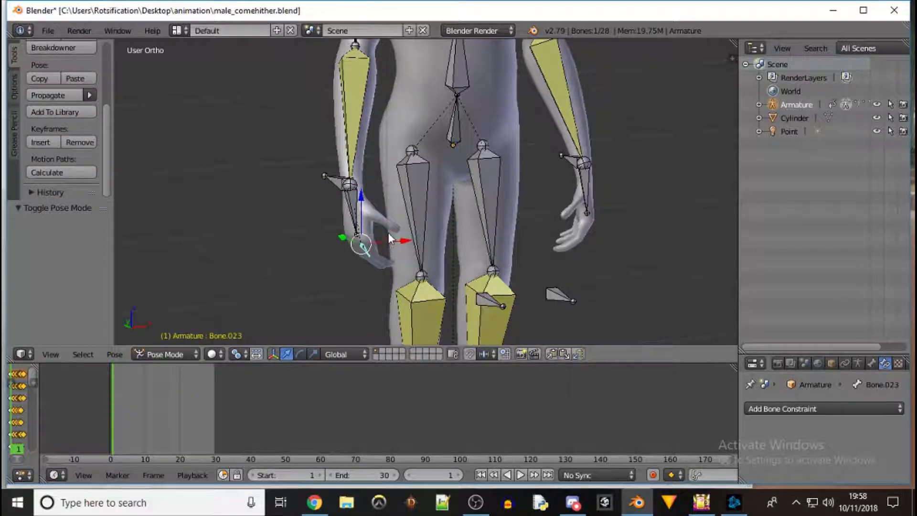
{"action": "key", "text": "alt+p"}
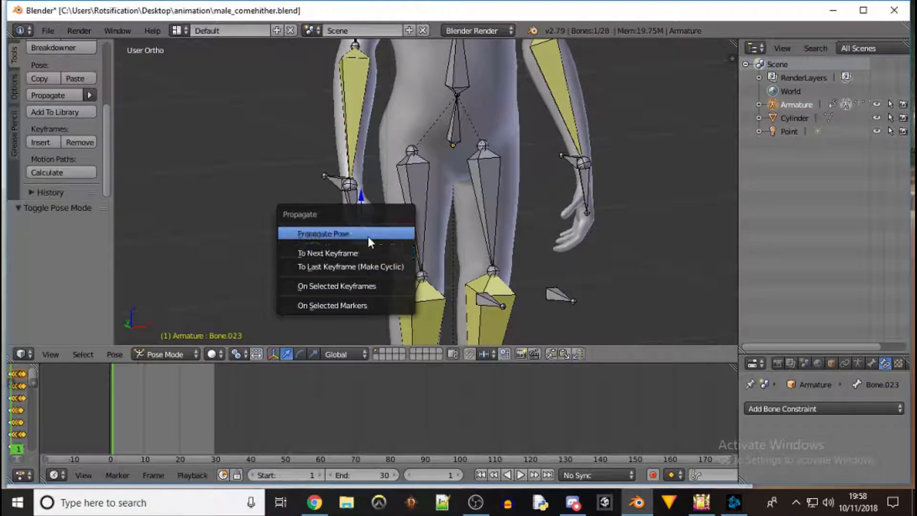
{"action": "key", "text": "Escape"}
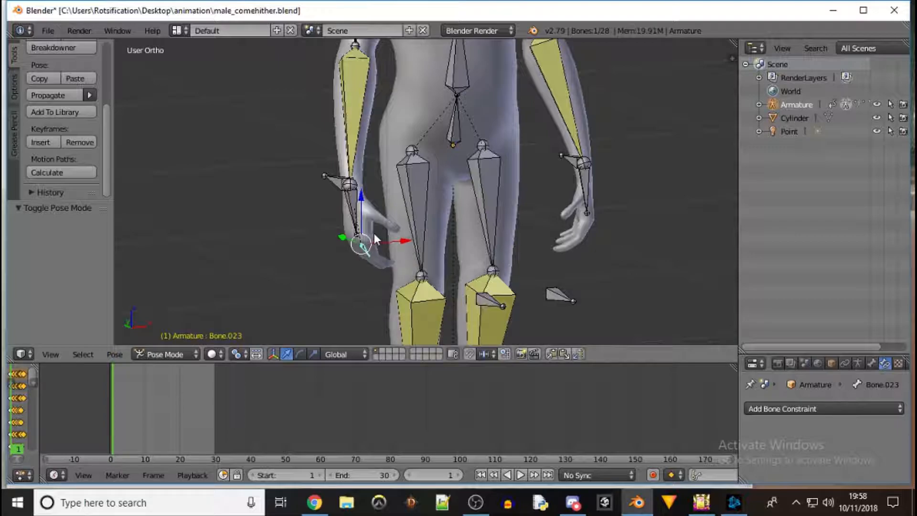
{"action": "key", "text": "ctrl+p"}
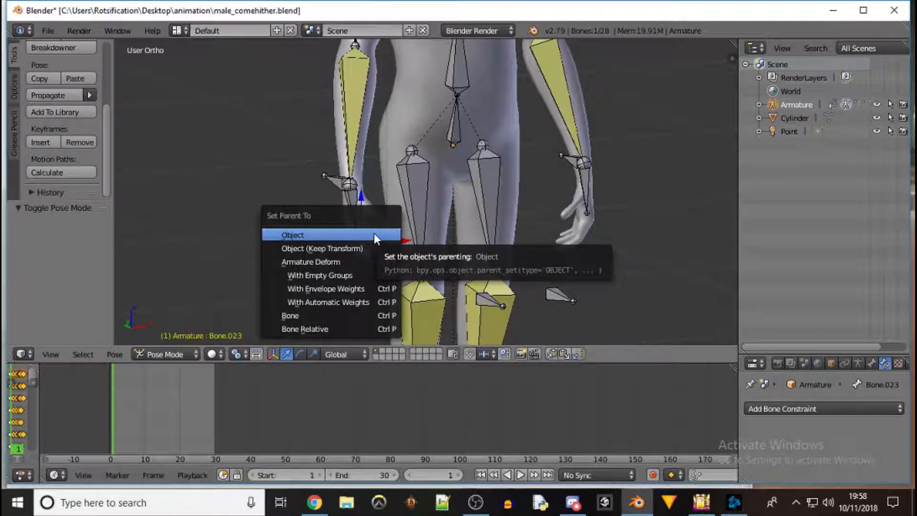
{"action": "left_click", "coordinate": [376, 234]}
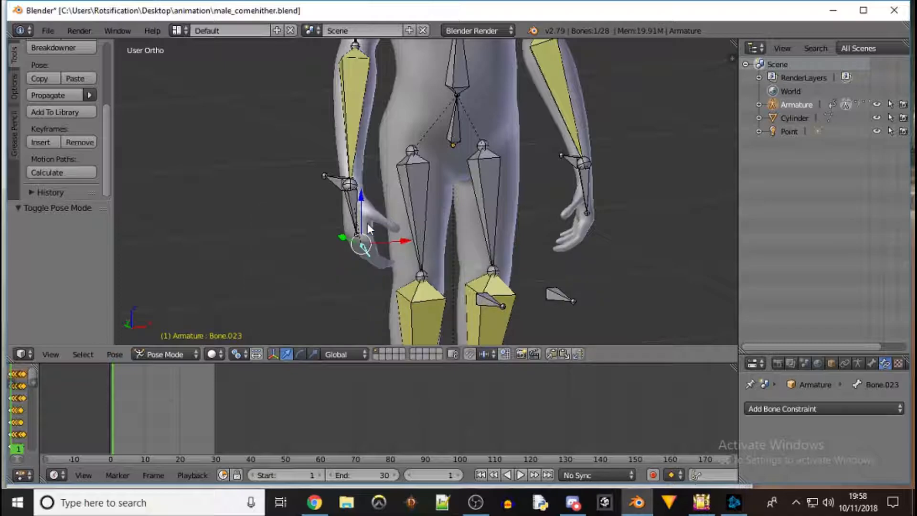
- Return the armature to Edit Mode and clear the finger bone's parent
{"action": "left_click", "coordinate": [184, 357]}
{"action": "left_click", "coordinate": [186, 324]}
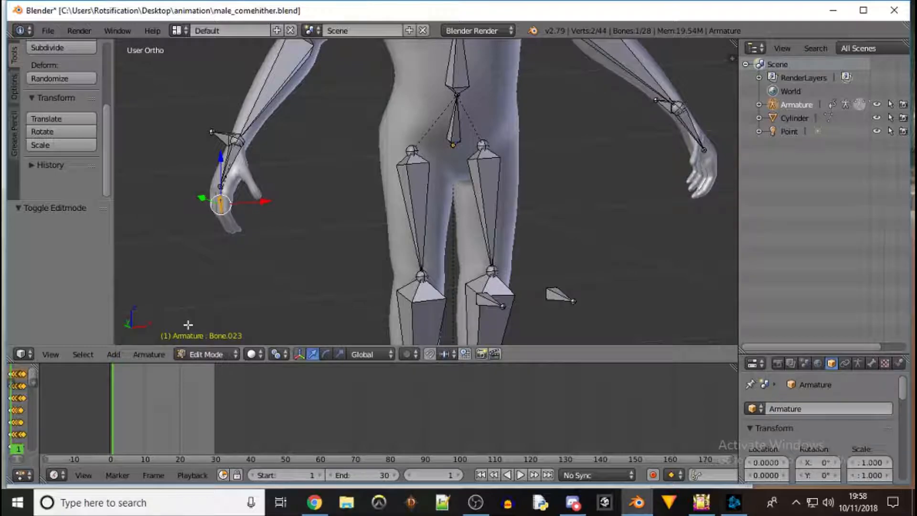
{"action": "key", "text": "alt+p"}
{"action": "left_click", "coordinate": [259, 197]}
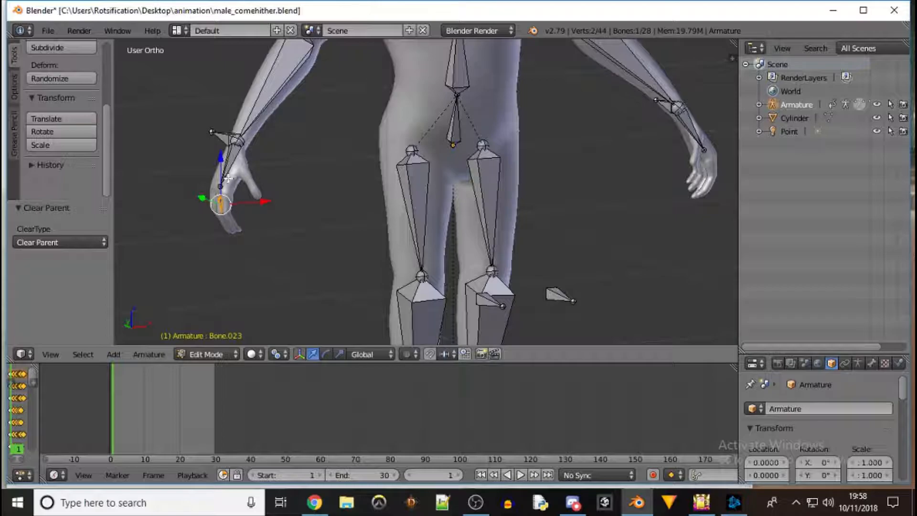
- Make the right hand bone the parent of the finger bone with Keep Offset
{"action": "right_click", "coordinate": [230, 161], "text": "shift"}
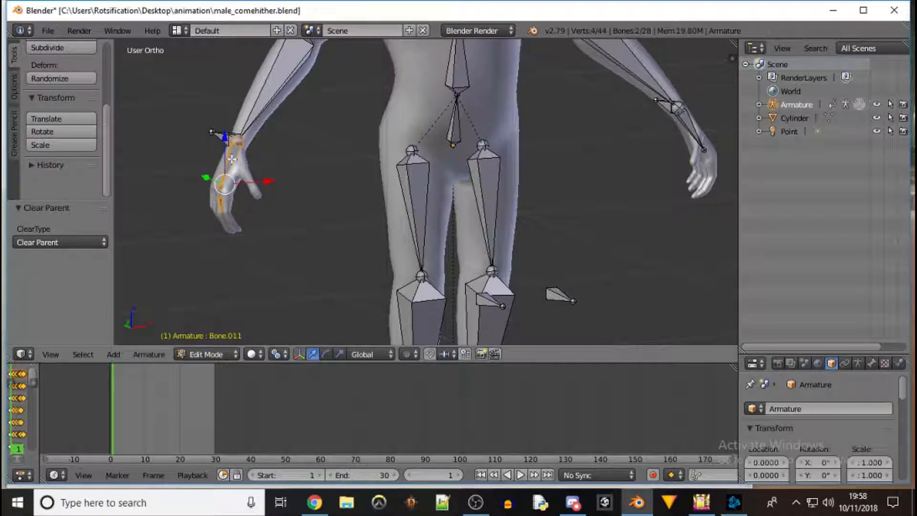
{"action": "key", "text": "ctrl+p"}
{"action": "key", "text": "Escape"}
{"action": "key", "text": "ctrl+p"}
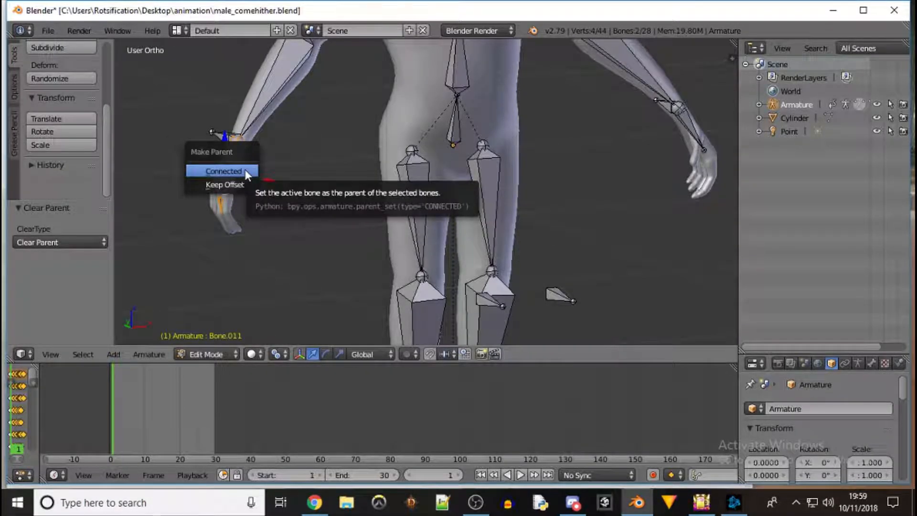
{"action": "left_click", "coordinate": [238, 182]}
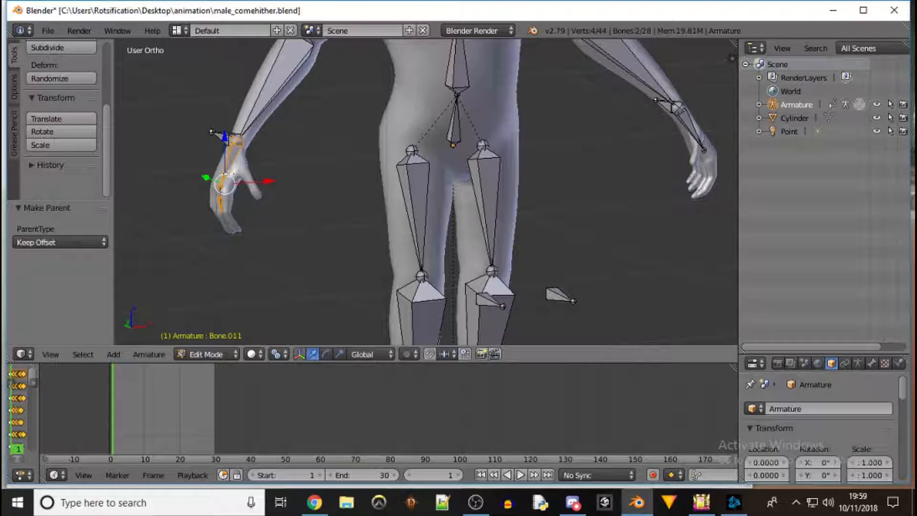
- Switch to Pose Mode, test the hand bone's rotation without keeping it, and select the finger bone
{"action": "middle_click_drag", "start_coordinate": [184, 190], "coordinate": [231, 262]}
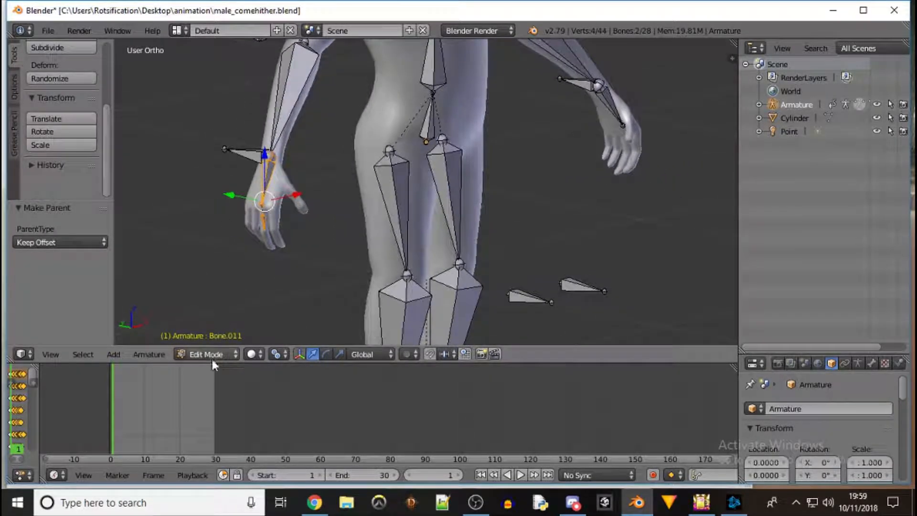
{"action": "left_click", "coordinate": [214, 354]}
{"action": "left_click", "coordinate": [228, 309]}
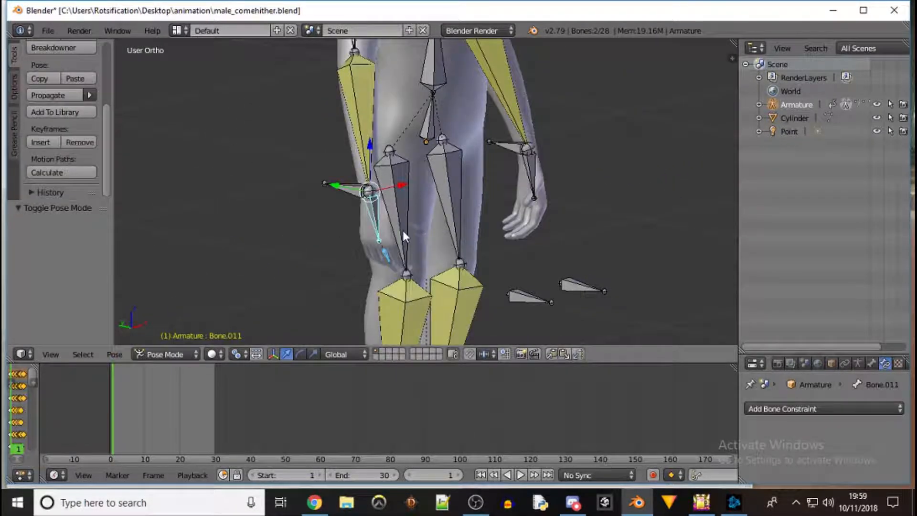
{"action": "right_click", "coordinate": [380, 199]}
{"action": "key", "text": "r"}
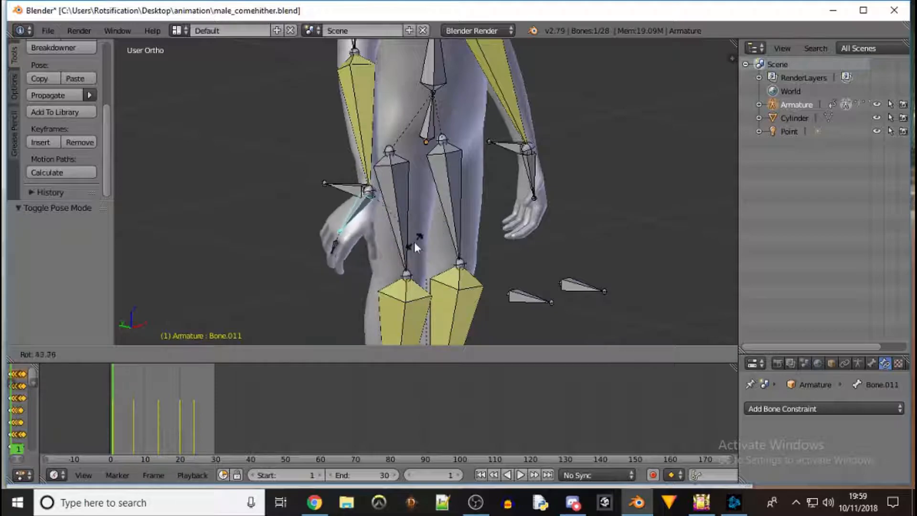
{"action": "right_click", "coordinate": [443, 227]}
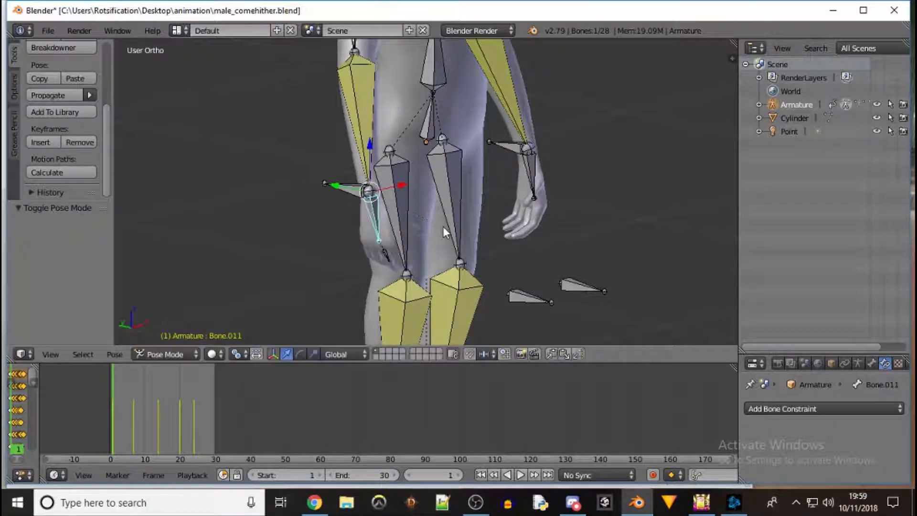
{"action": "right_click", "coordinate": [385, 252]}
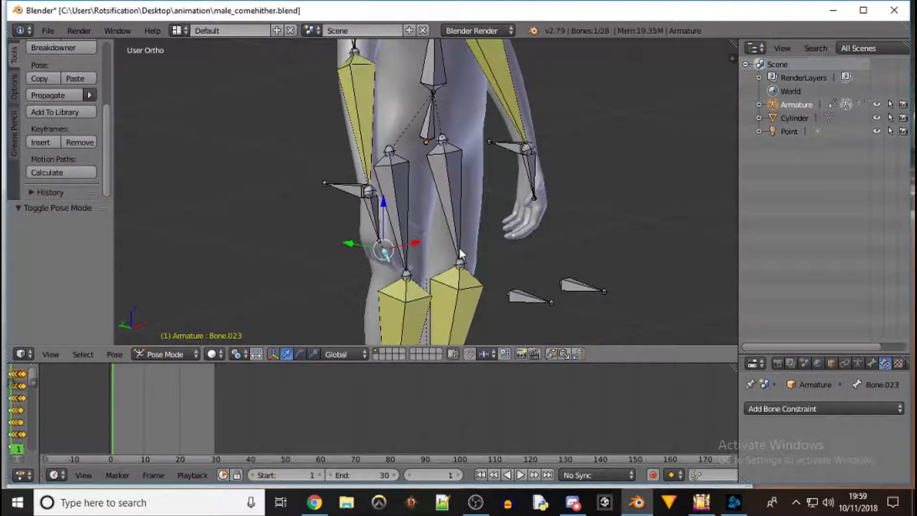
- Test rotating the finger bone and the right hand bone in Pose Mode without keeping either rotation
{"action": "key", "text": "r"}
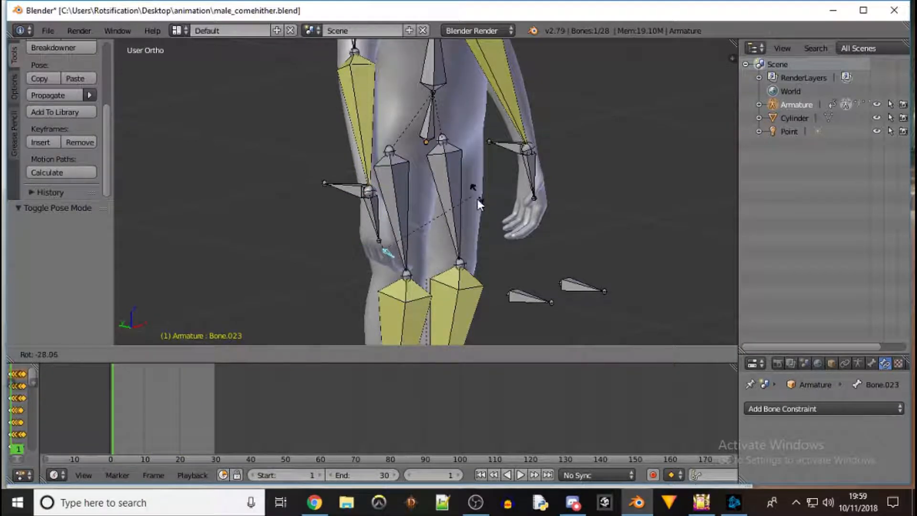
{"action": "right_click", "coordinate": [458, 179]}
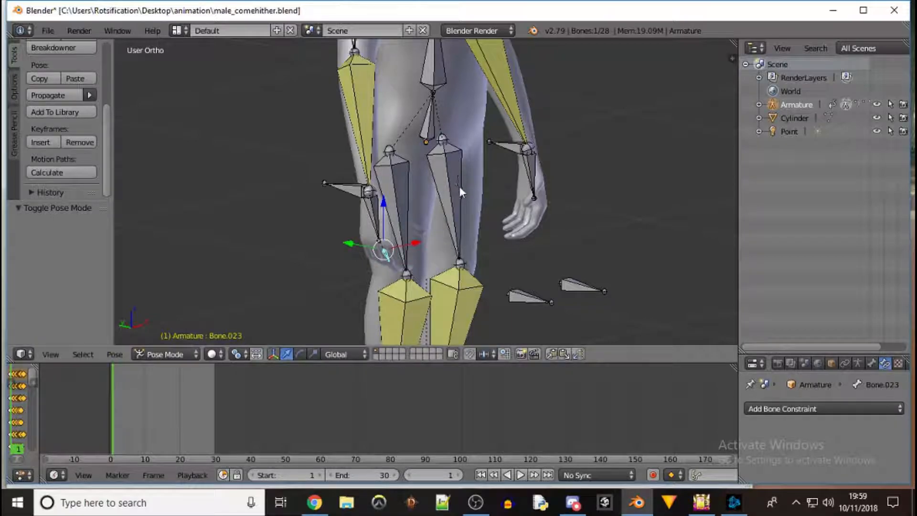
{"action": "right_click", "coordinate": [371, 206]}
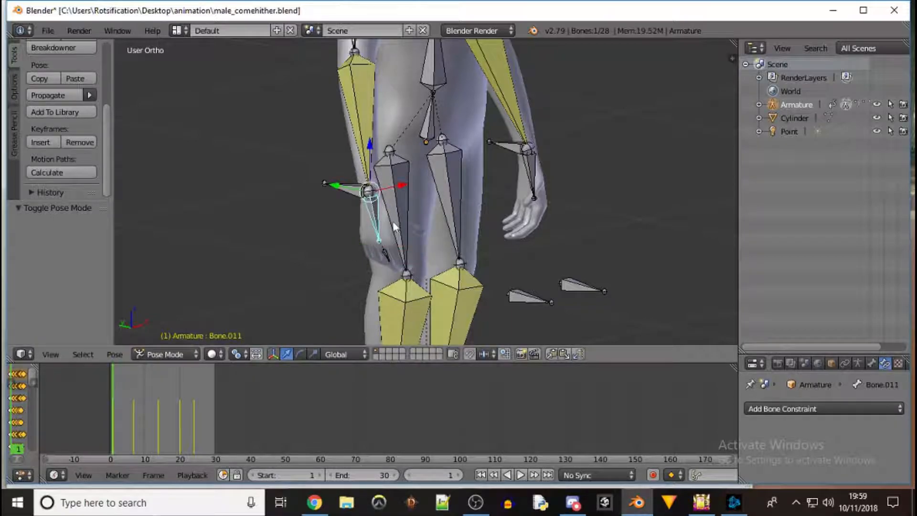
{"action": "key", "text": "r"}
{"action": "right_click", "coordinate": [454, 199]}
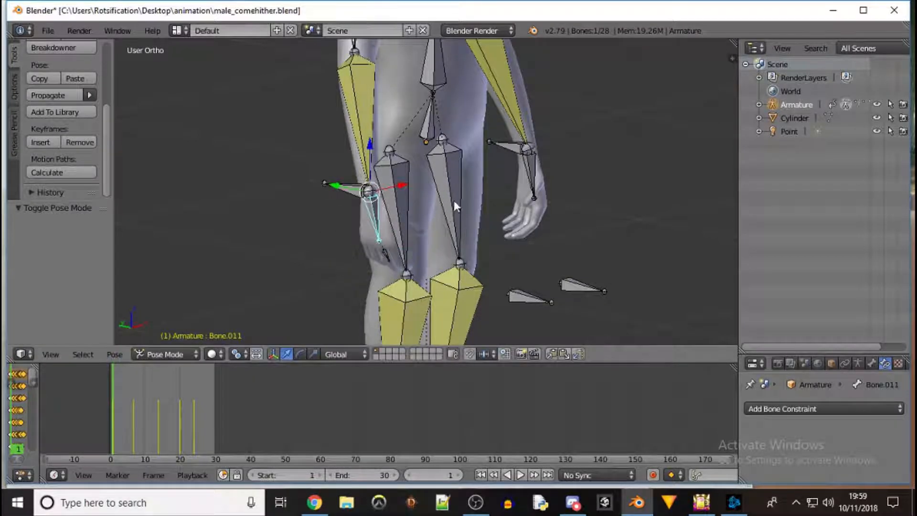
- Test moving the arm with the right wrist's control bone without keeping the move
{"action": "right_click", "coordinate": [347, 191]}
{"action": "key", "text": "g"}
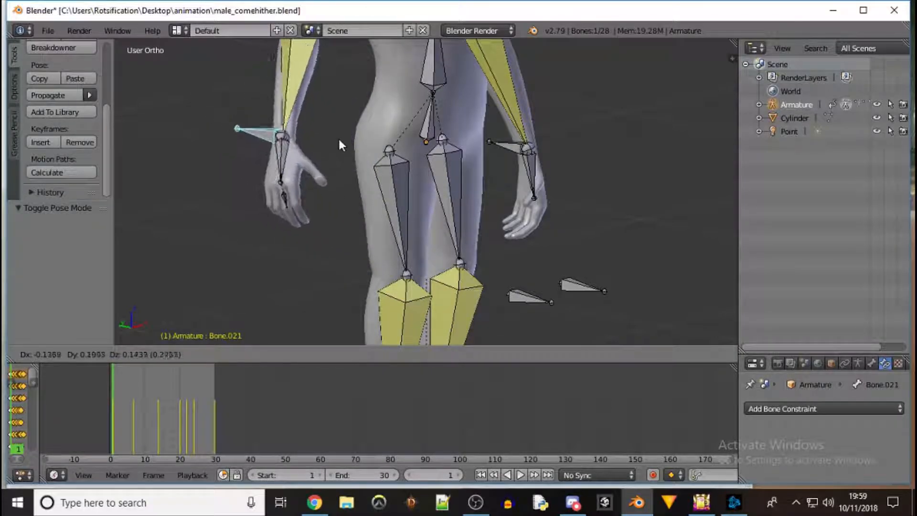
{"action": "right_click", "coordinate": [332, 163]}
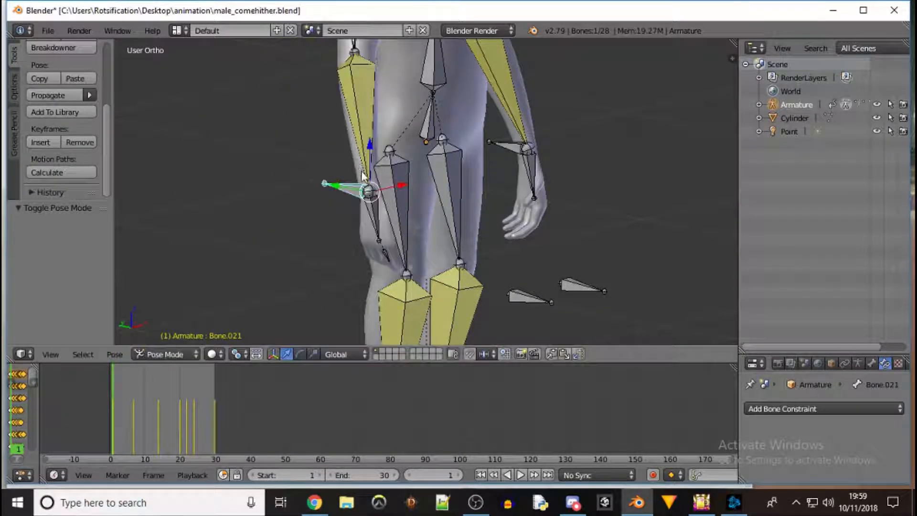
- Reselect the finger bone and test spinning it on its own without keeping the rotation
{"action": "right_click", "coordinate": [372, 218]}
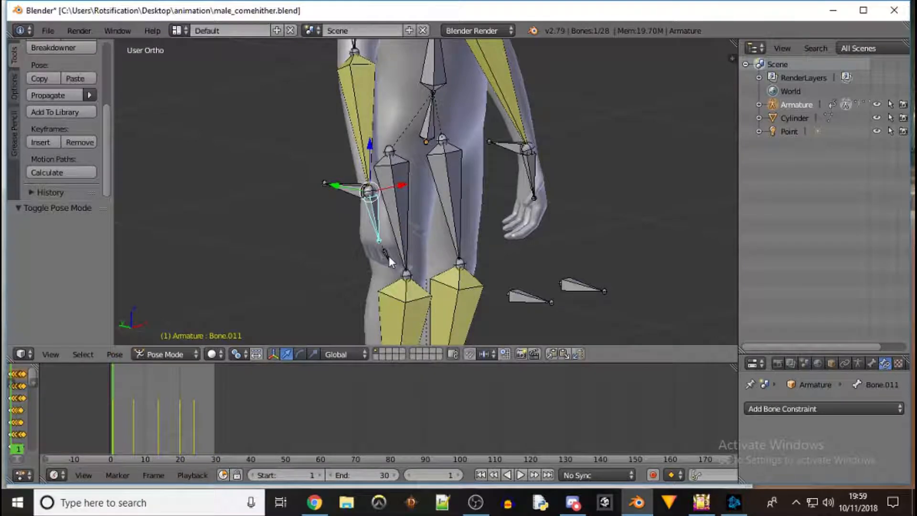
{"action": "right_click", "coordinate": [386, 253]}
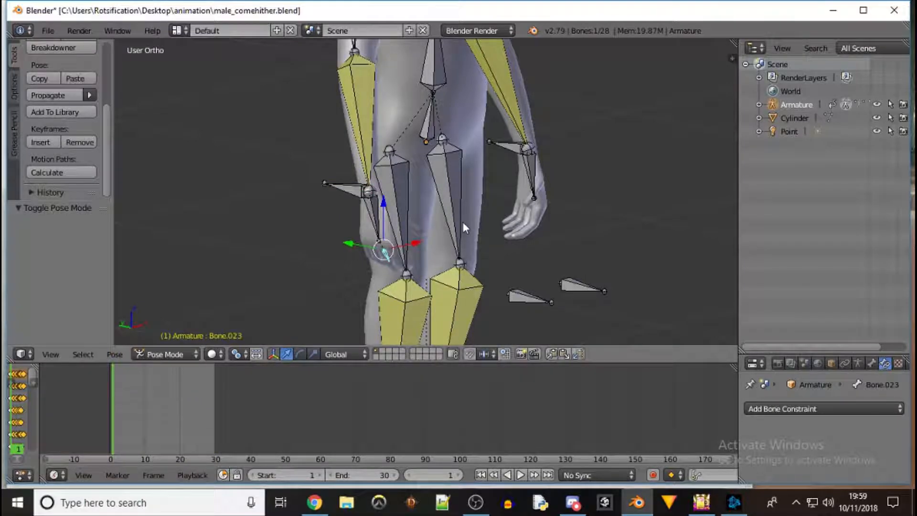
{"action": "key", "text": "r"}
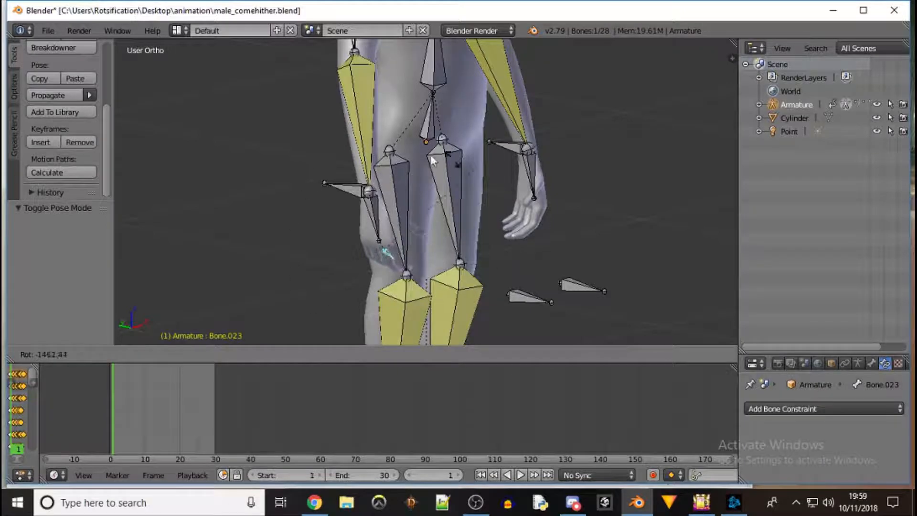
{"action": "left_click", "coordinate": [348, 265]}
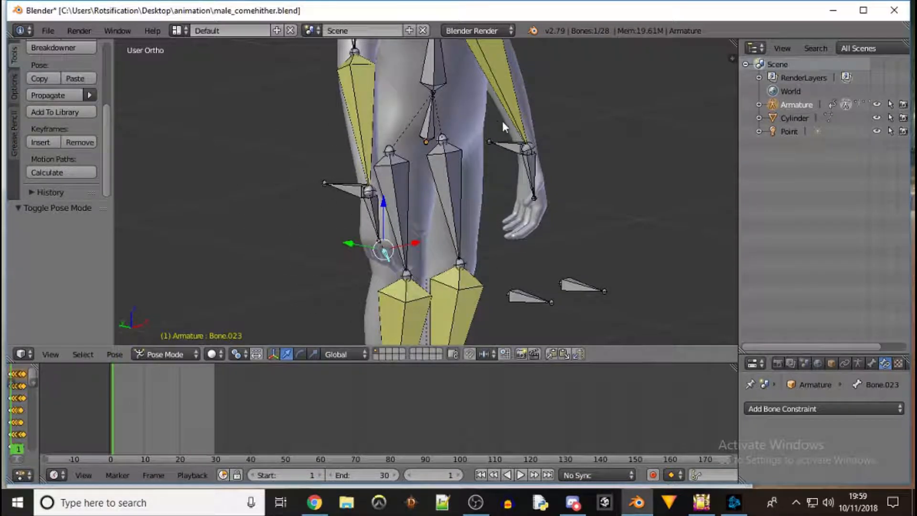
- Try clearing the location and rotation of the right wrist's control bone, and undo both changes
{"action": "scroll", "coordinate": [489, 125], "scroll_direction": "down", "scroll_amount": 5}
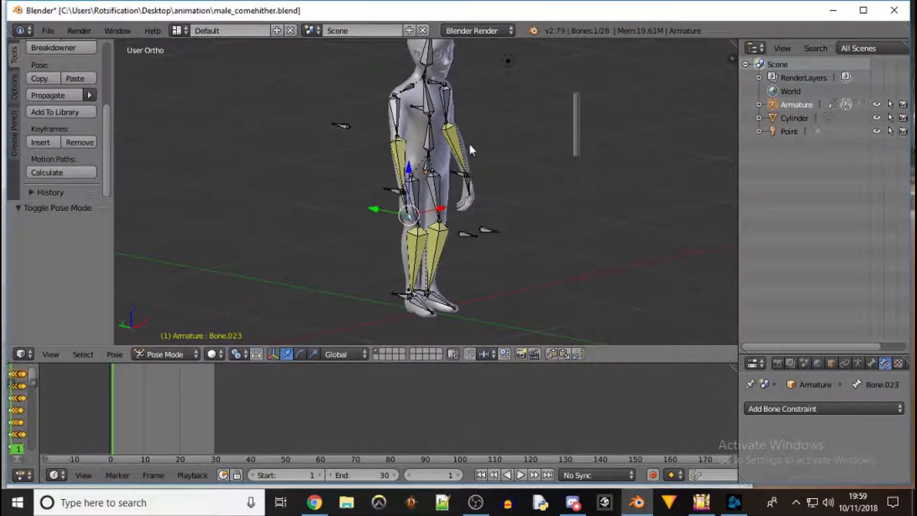
{"action": "middle_click_drag", "start_coordinate": [515, 81], "coordinate": [417, 118]}
{"action": "middle_click_drag", "start_coordinate": [321, 170], "coordinate": [515, 148]}
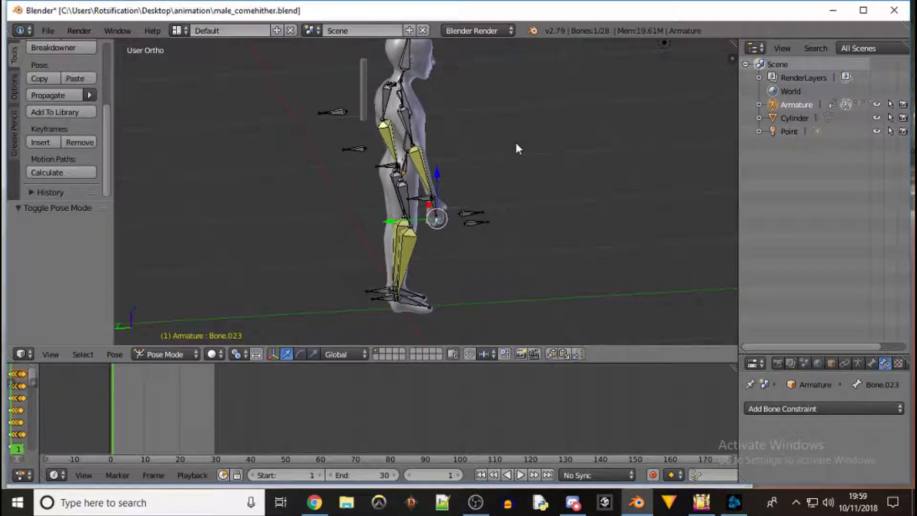
{"action": "right_click", "coordinate": [422, 203]}
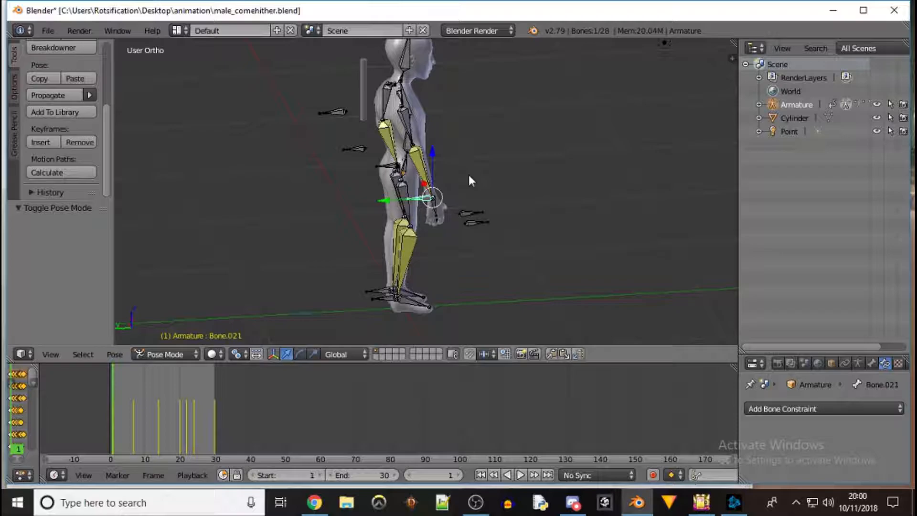
{"action": "key", "text": "alt+g"}
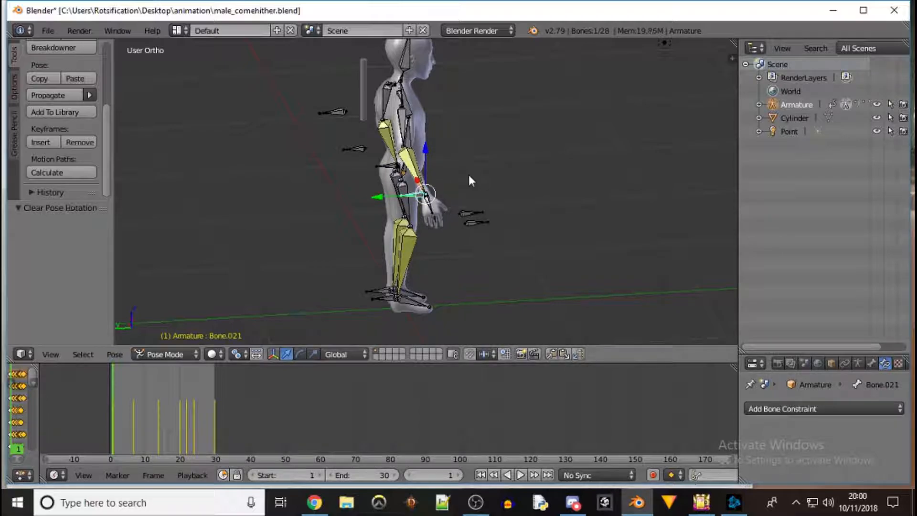
{"action": "middle_click_drag", "start_coordinate": [480, 168], "coordinate": [322, 155]}
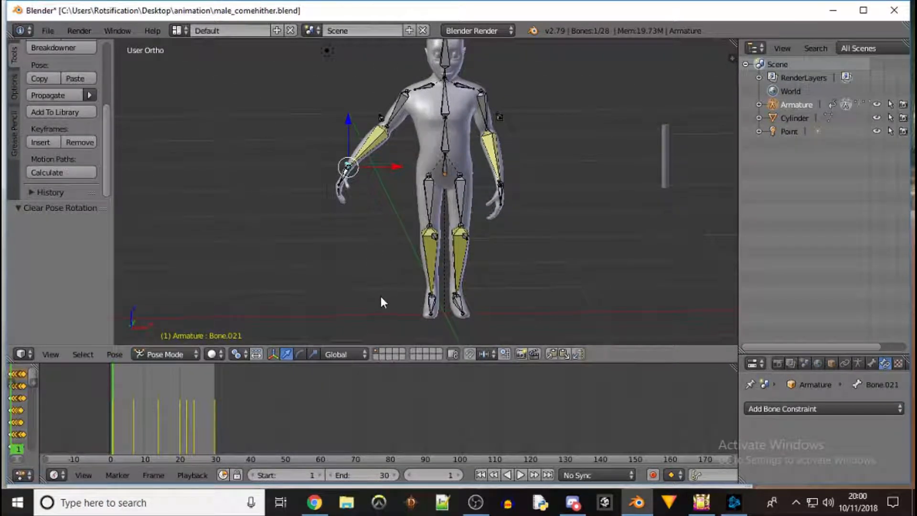
{"action": "key", "text": "ctrl+z"}
{"action": "key", "text": "ctrl+z"}
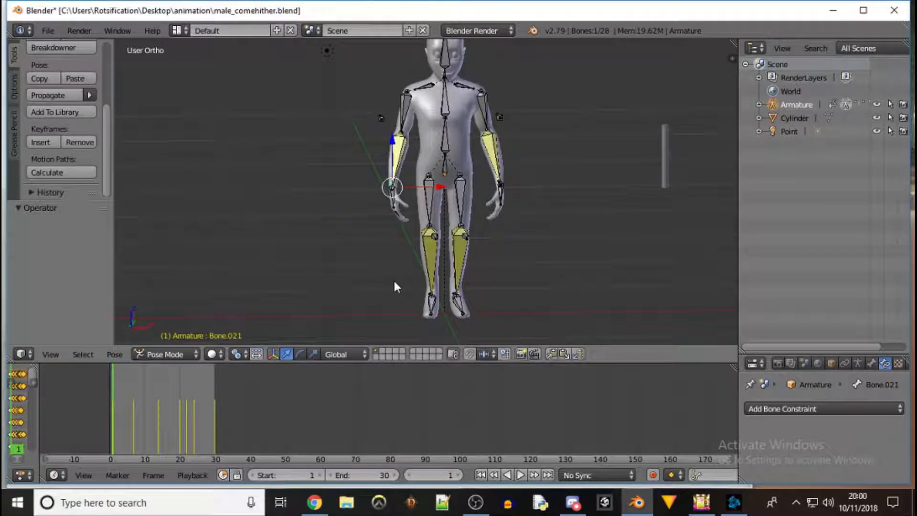
- Select the finger bone on the right hand and switch the armature to Edit Mode
{"action": "middle_click_drag", "start_coordinate": [335, 188], "coordinate": [425, 240]}
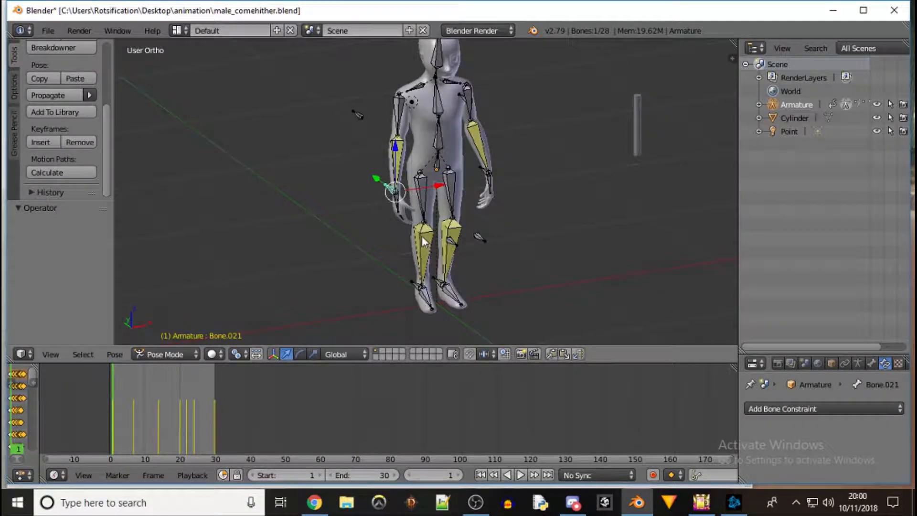
{"action": "scroll", "coordinate": [413, 227], "scroll_direction": "up", "scroll_amount": 6}
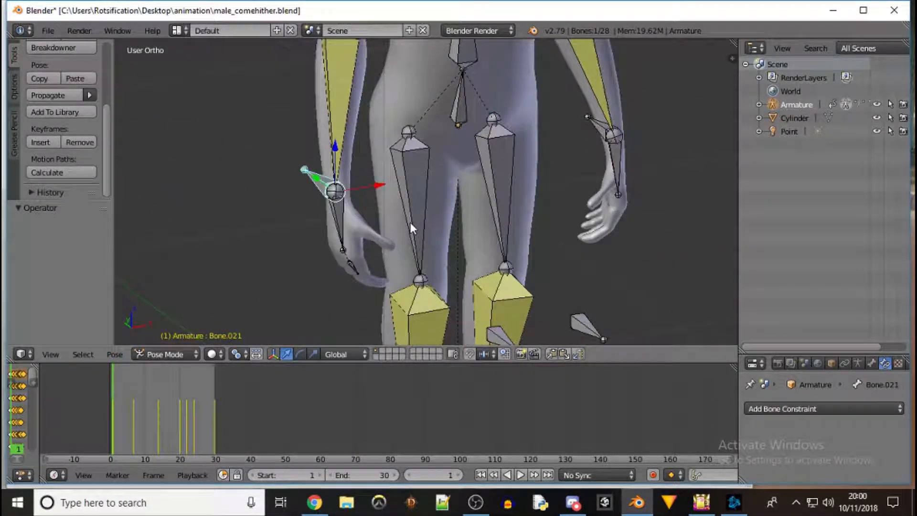
{"action": "right_click", "coordinate": [351, 263]}
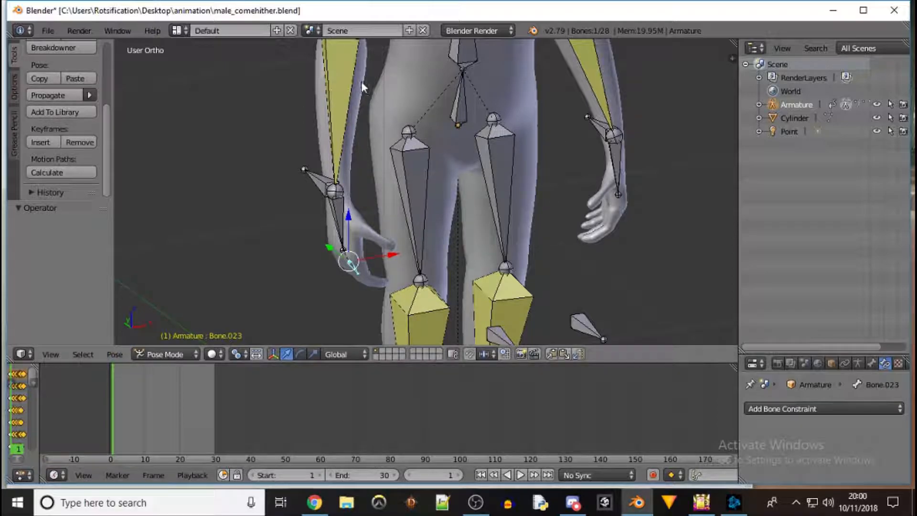
{"action": "scroll", "coordinate": [380, 69], "scroll_direction": "down", "scroll_amount": 8}
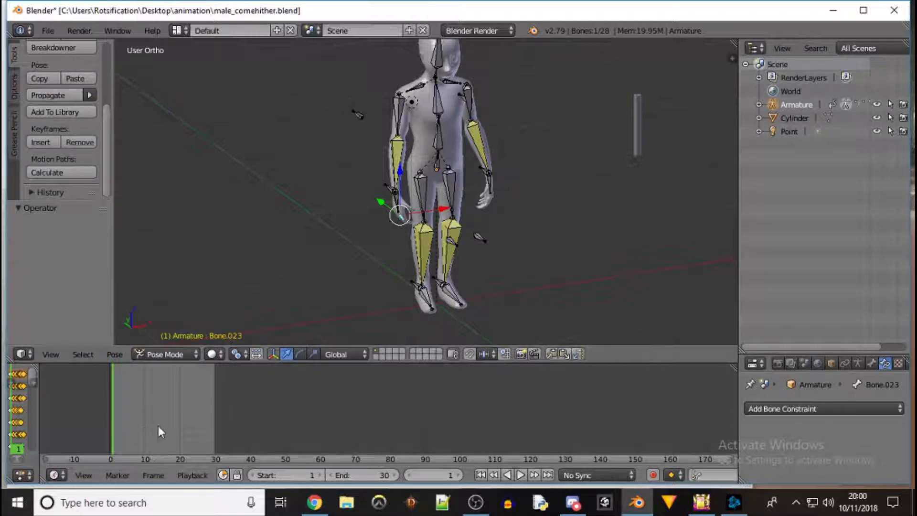
{"action": "left_click", "coordinate": [183, 355]}
{"action": "left_click", "coordinate": [190, 325]}
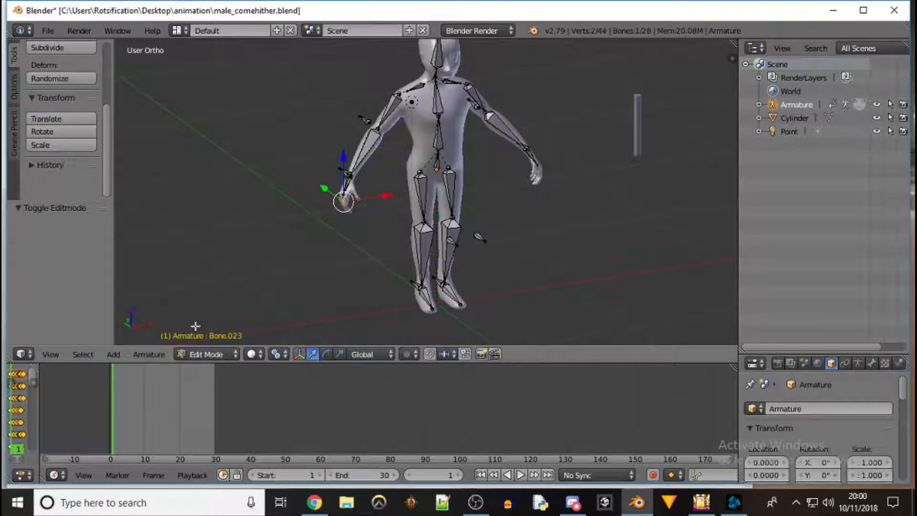
- Extrude a second finger bone from the finger bone's tip, about -0.048 along the global Z axis
{"action": "scroll", "coordinate": [344, 207], "scroll_direction": "up", "scroll_amount": 5}
{"action": "middle_click_drag", "start_coordinate": [213, 196], "coordinate": [289, 189]}
{"action": "scroll", "coordinate": [301, 224], "scroll_direction": "up", "scroll_amount": 1}
{"action": "scroll", "coordinate": [300, 225], "scroll_direction": "up", "scroll_amount": 2}
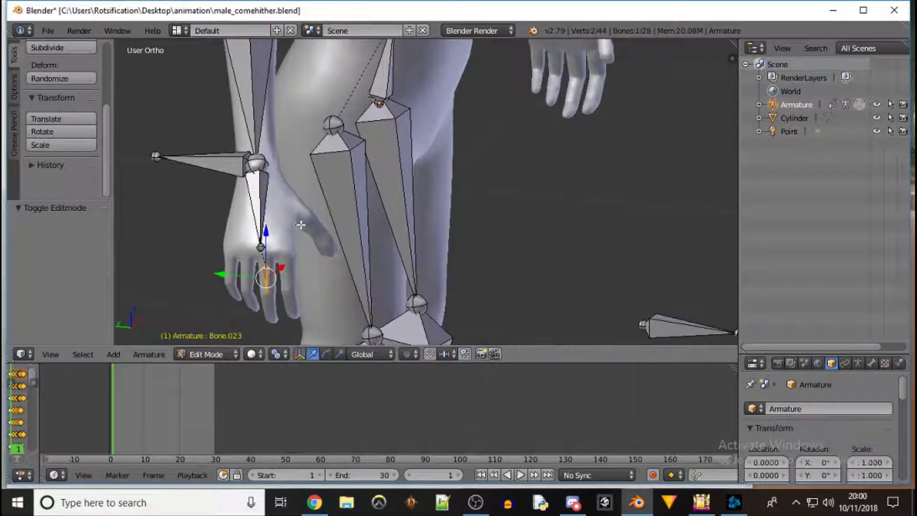
{"action": "middle_click_drag", "start_coordinate": [311, 259], "coordinate": [294, 234]}
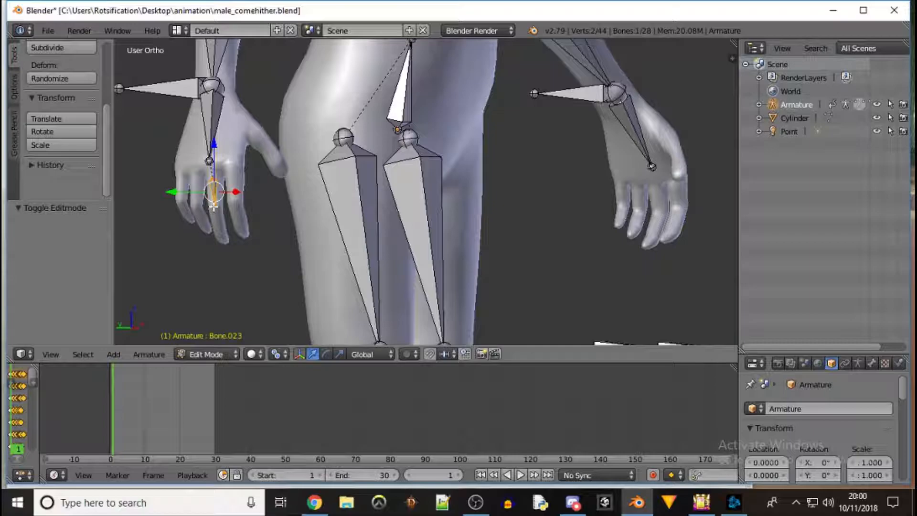
{"action": "left_click", "coordinate": [215, 205]}
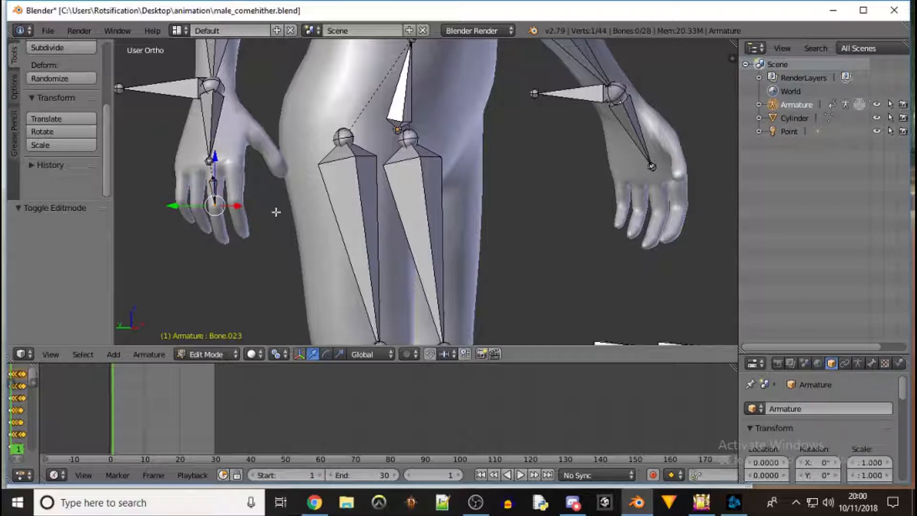
{"action": "key", "text": "KP_3"}
{"action": "key", "text": "ctrl+KP_3"}
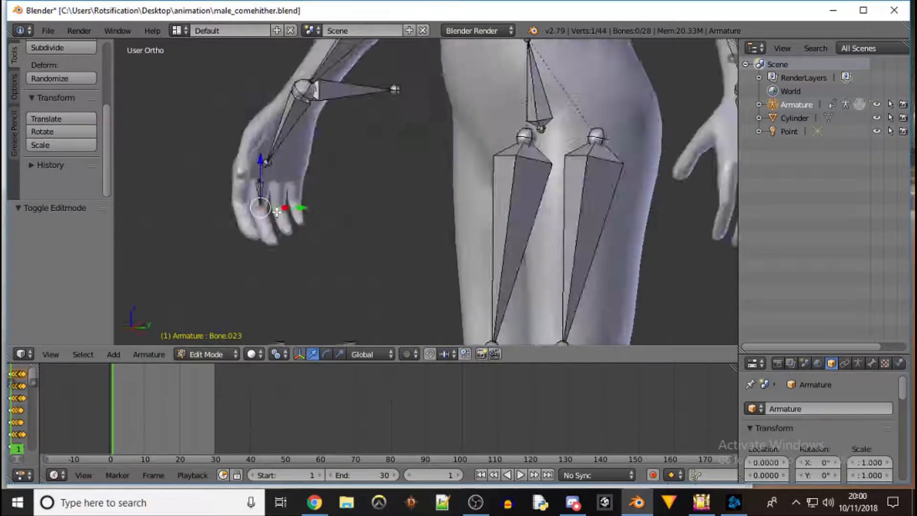
{"action": "key", "text": "e"}
{"action": "key", "text": "z"}
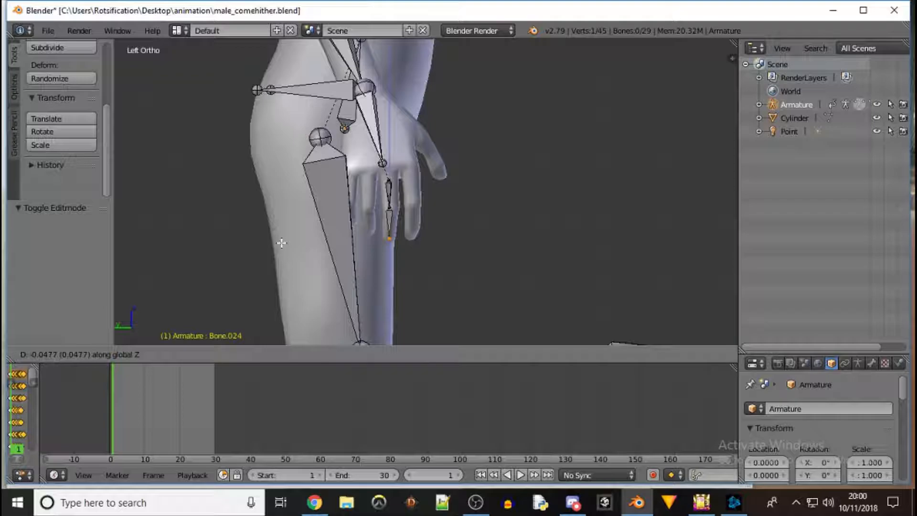
{"action": "left_click", "coordinate": [282, 243]}
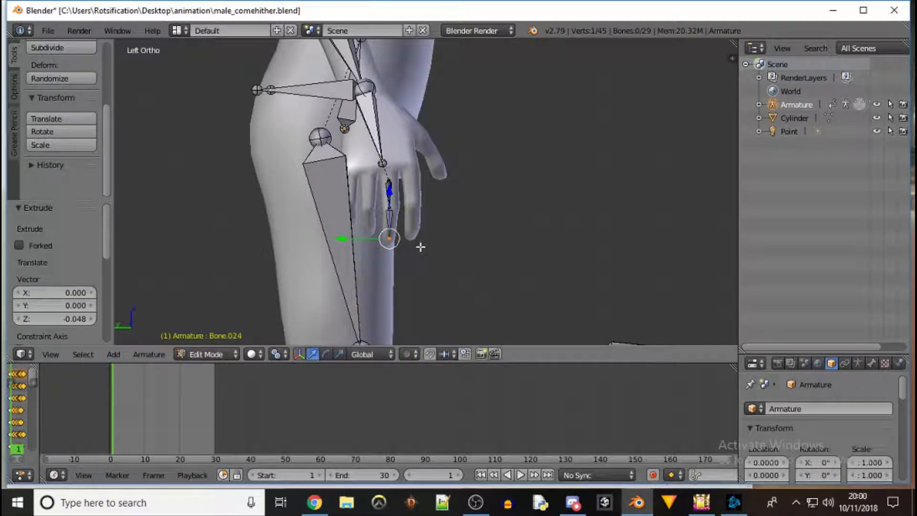
- In front view, rotate the new fingertip bone about -34.6° around the global Y axis to follow the bent finger
{"action": "key", "text": "KP_1"}
{"action": "middle_click_drag", "start_coordinate": [208, 194], "coordinate": [409, 198], "text": "shift"}
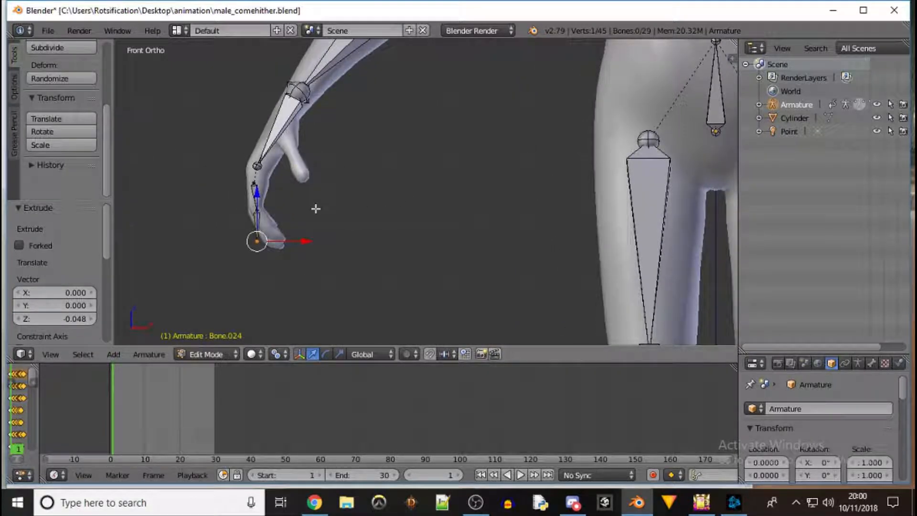
{"action": "key", "text": "r"}
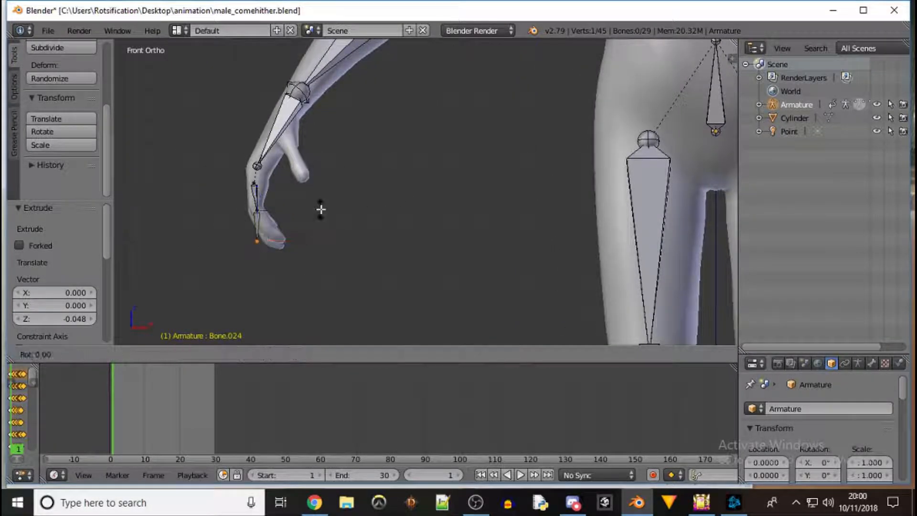
{"action": "key", "text": "y"}
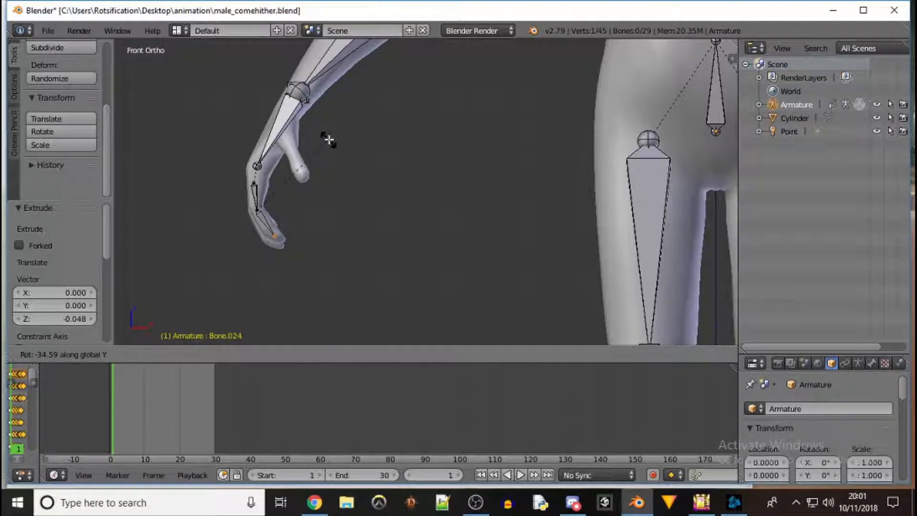
{"action": "left_click", "coordinate": [328, 140]}
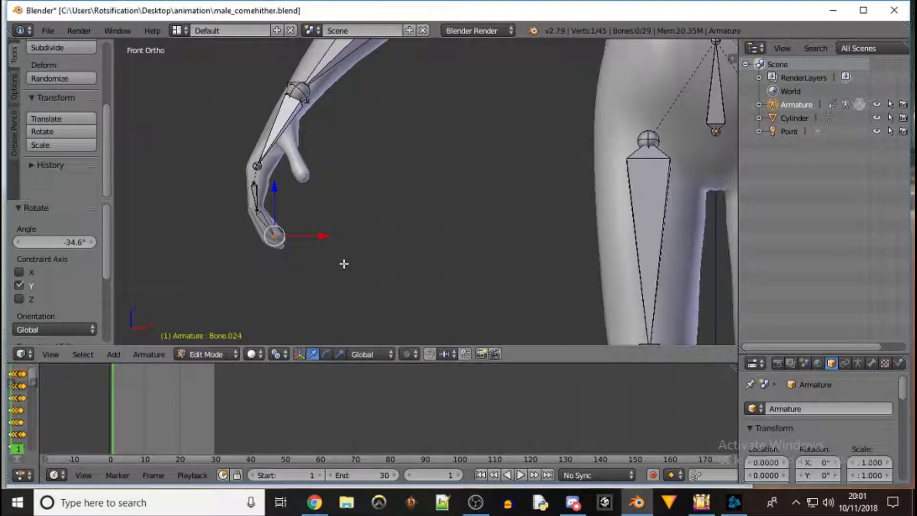
- Shorten the fingertip bone by moving its tip about -0.010 in X and 0.010 in Z with Y locked
{"action": "key", "text": "g"}
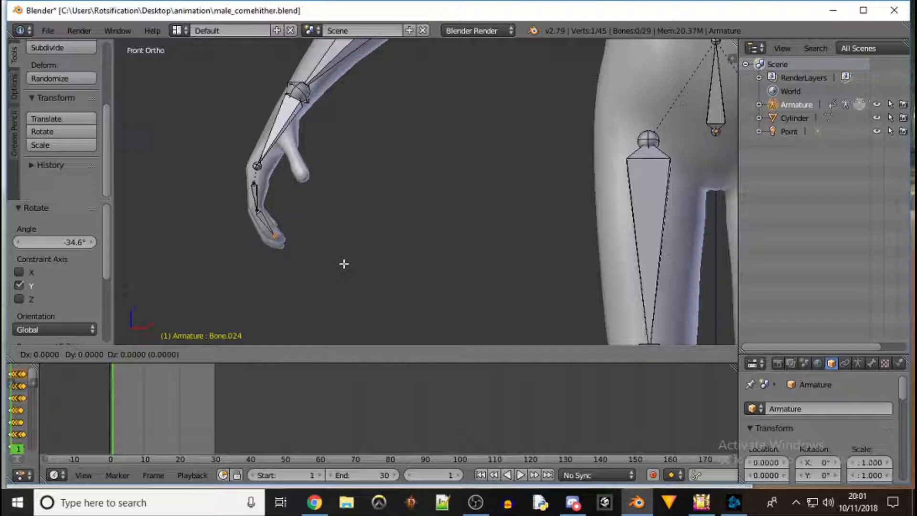
{"action": "key", "text": "shift+y"}
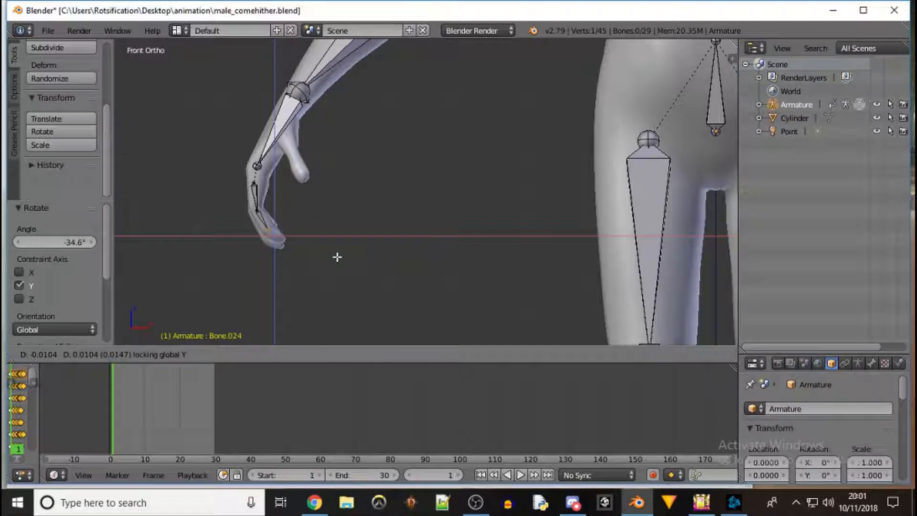
{"action": "left_click", "coordinate": [337, 257]}
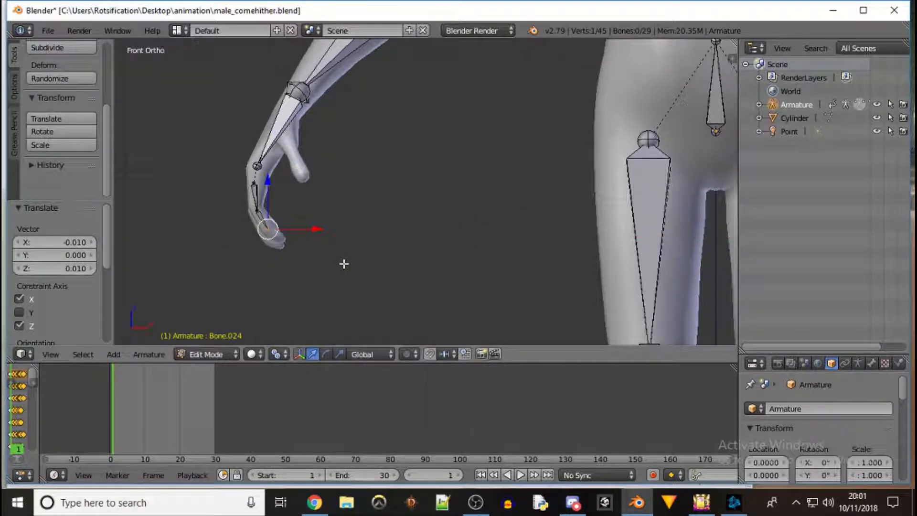
{"action": "key", "text": "KP_3"}
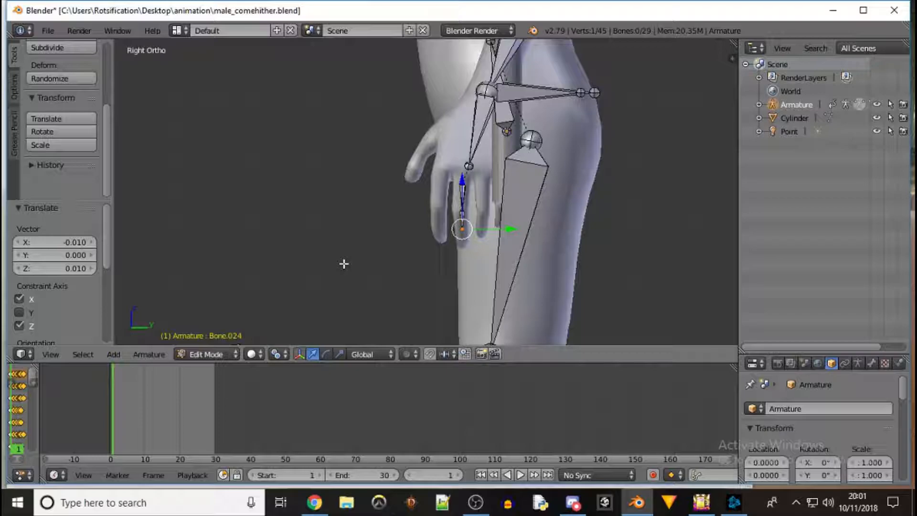
- In front view, extrude a third finger bone from the chain's tip, about 0.022 in X and -0.017 in Z
{"action": "key", "text": "ctrl+KP_3"}
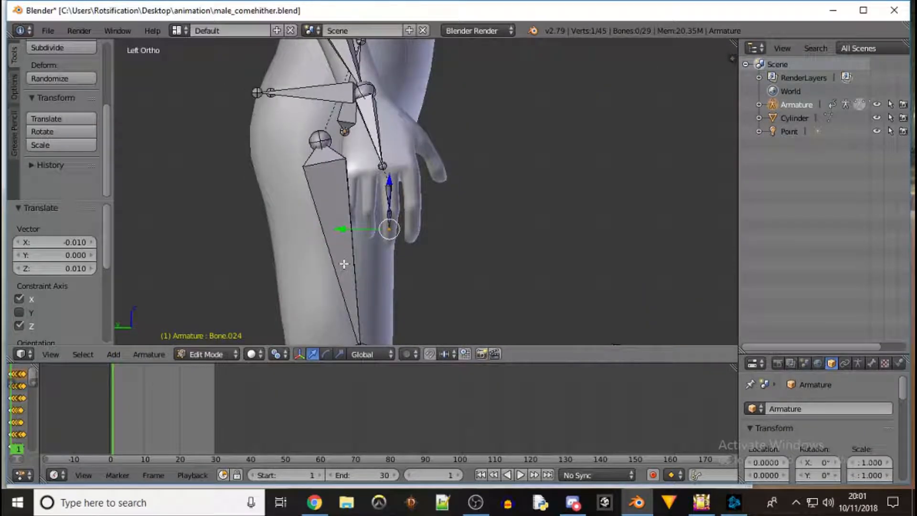
{"action": "key", "text": "KP_1"}
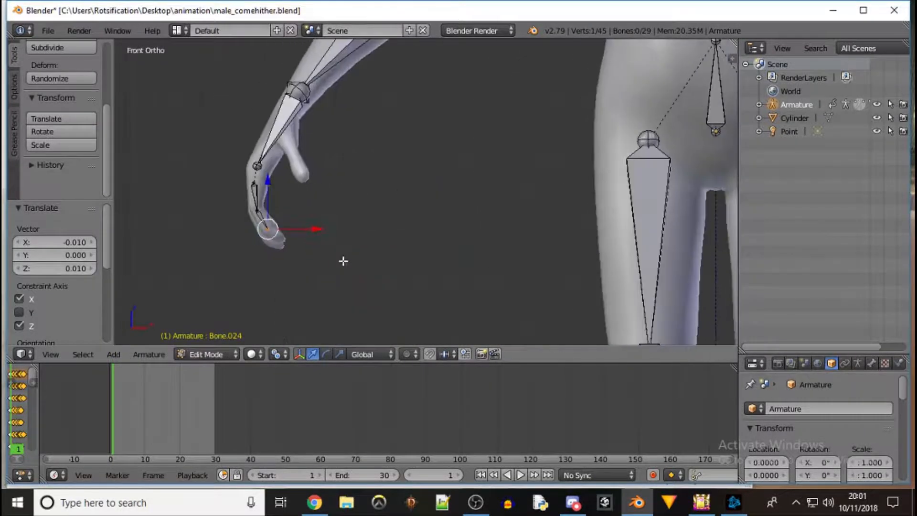
{"action": "key", "text": "e"}
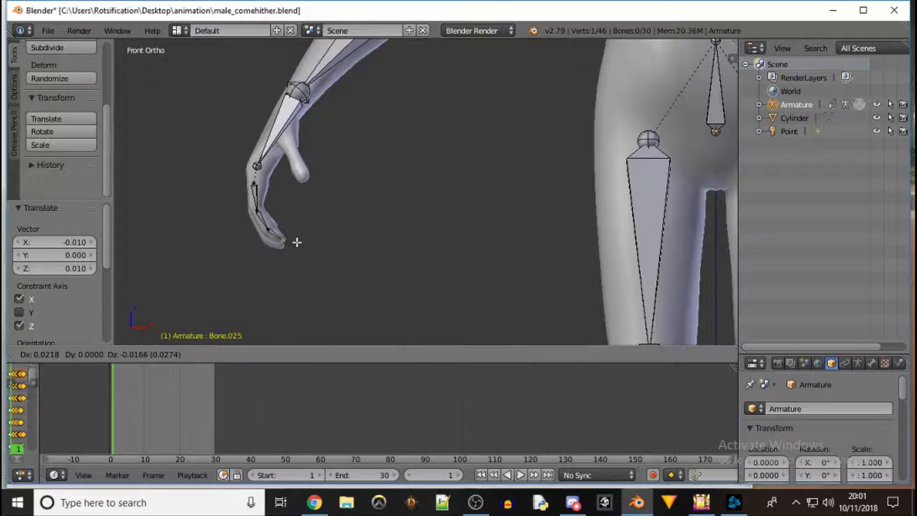
{"action": "left_click", "coordinate": [297, 242]}
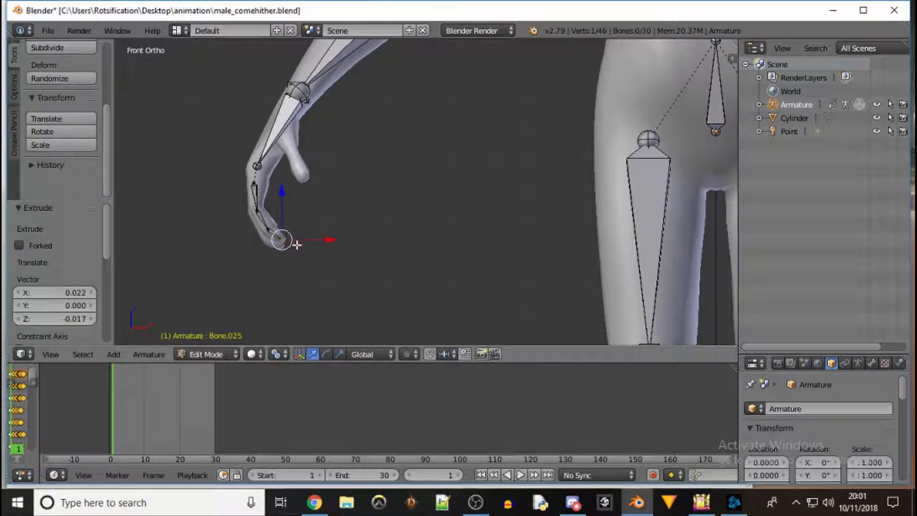
- Move the outer finger joint about -0.002 in X and -0.001 in Z, and the inner joint about -0.004 in X and 0.001 in Z
{"action": "right_click", "coordinate": [268, 229]}
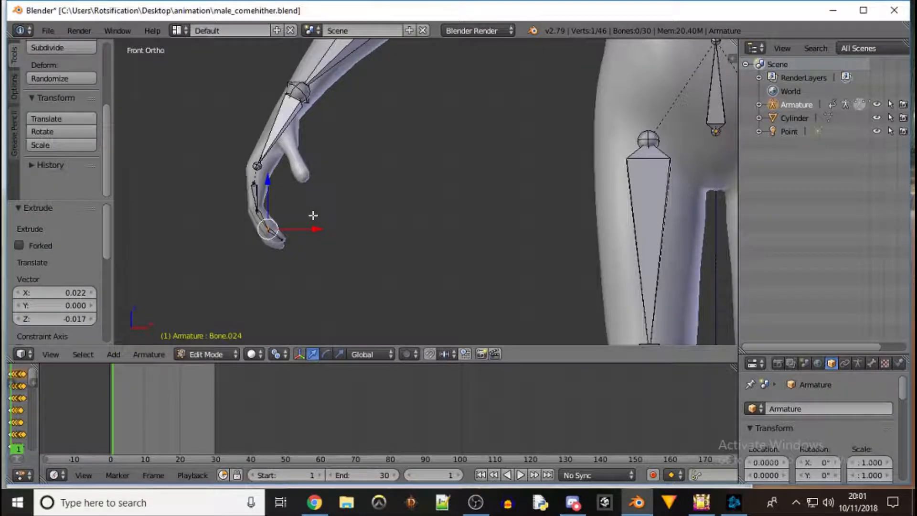
{"action": "key", "text": "e"}
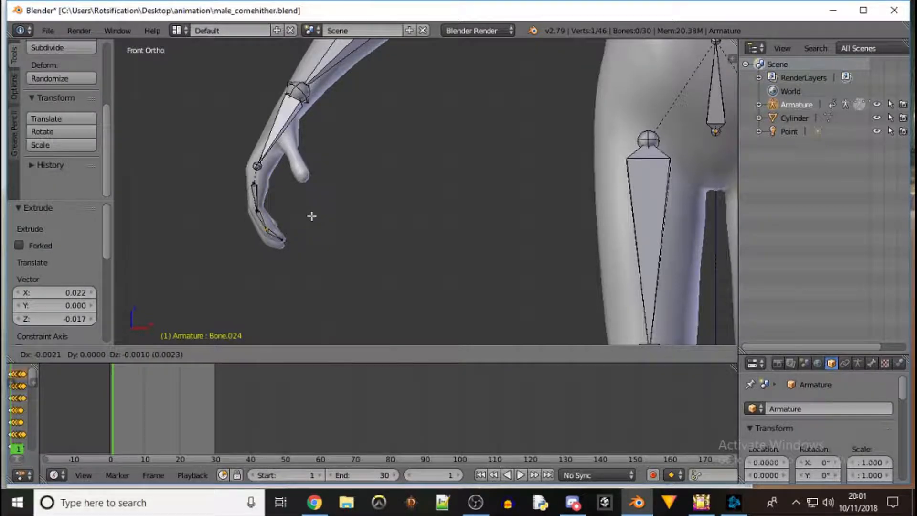
{"action": "left_click", "coordinate": [311, 216]}
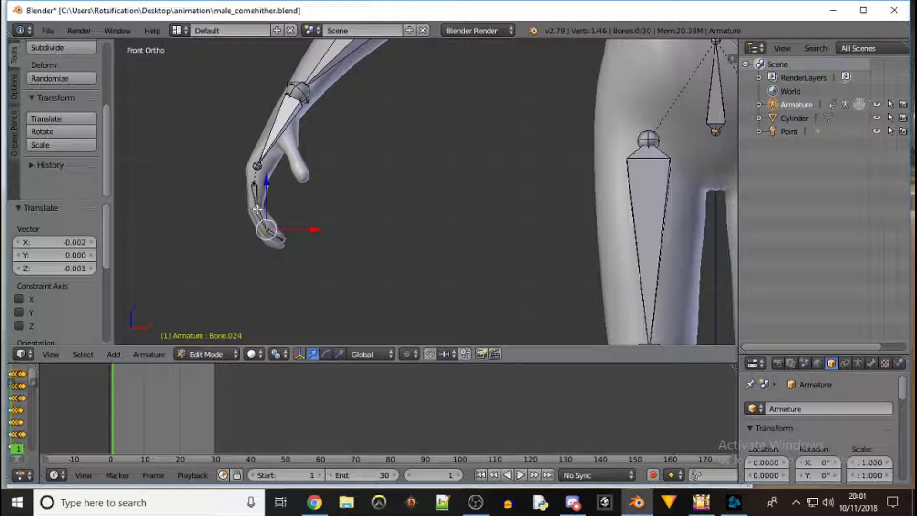
{"action": "right_click", "coordinate": [257, 211]}
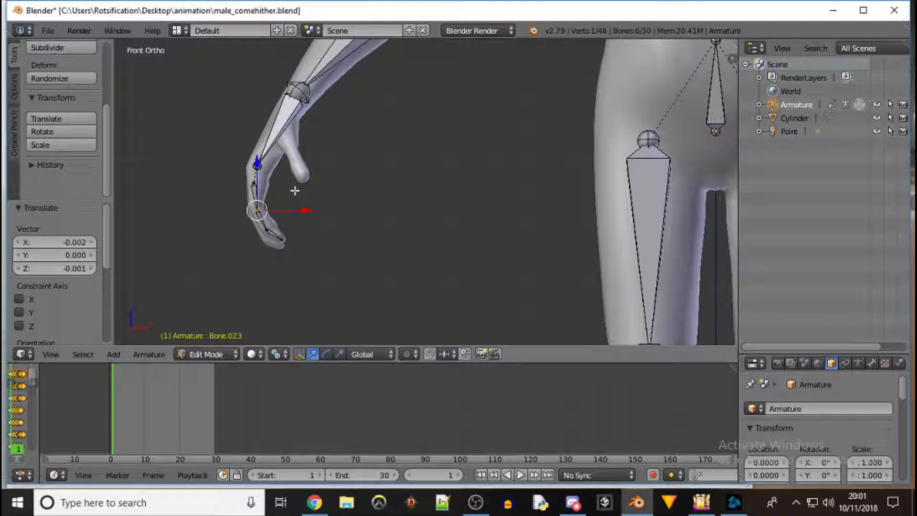
{"action": "key", "text": "g"}
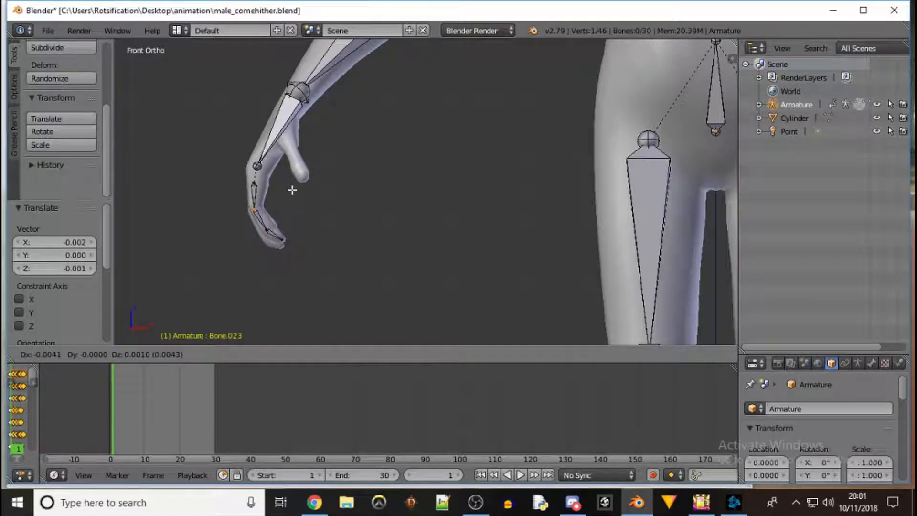
{"action": "left_click", "coordinate": [292, 190]}
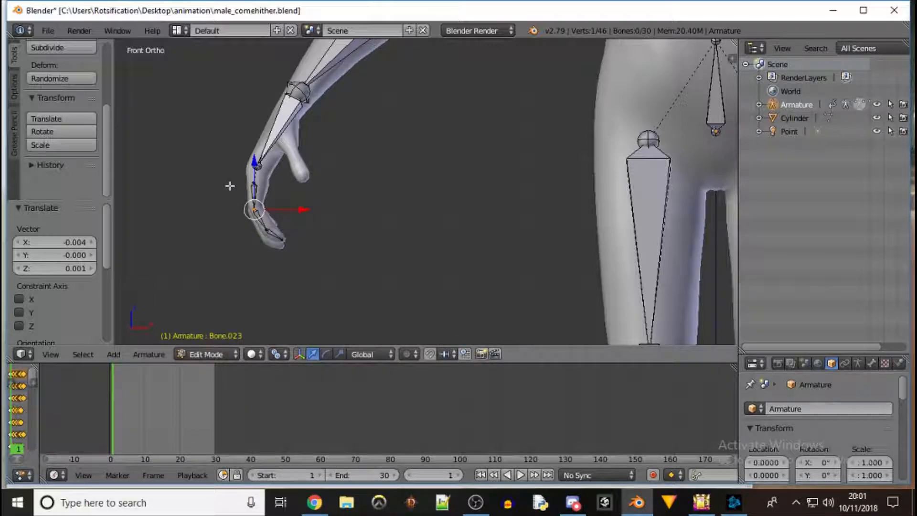
- Rotate the middle bone of the finger chain about 3.61° around the global Y axis
{"action": "middle_click_drag", "start_coordinate": [229, 186], "coordinate": [256, 213]}
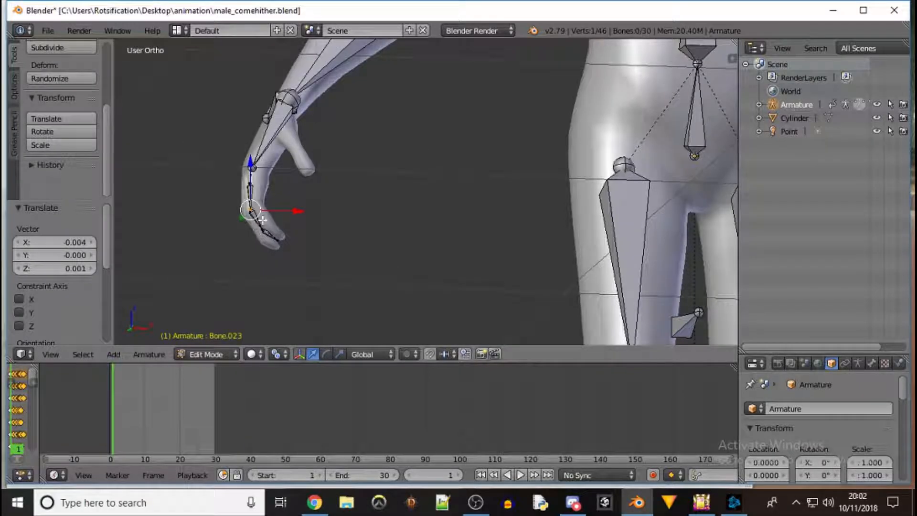
{"action": "right_click", "coordinate": [256, 217]}
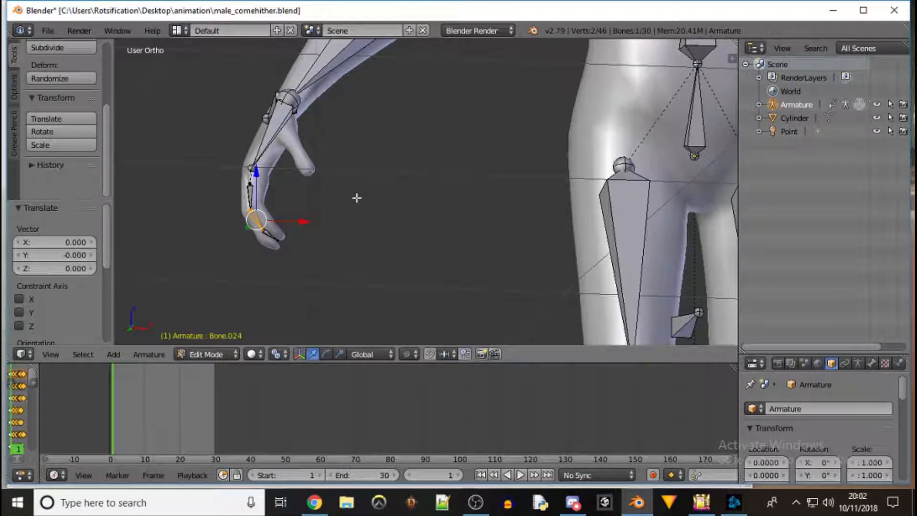
{"action": "key", "text": "ctrl+r"}
{"action": "key", "text": "y"}
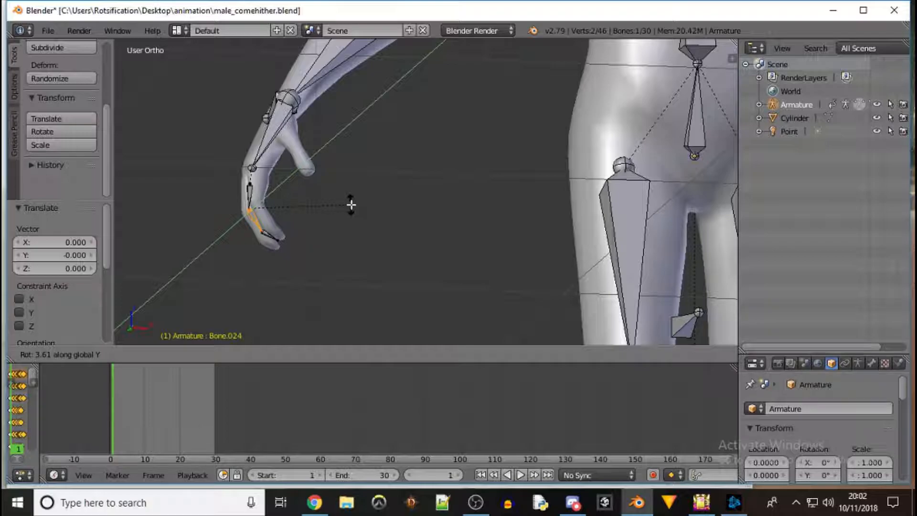
{"action": "left_click", "coordinate": [352, 203]}
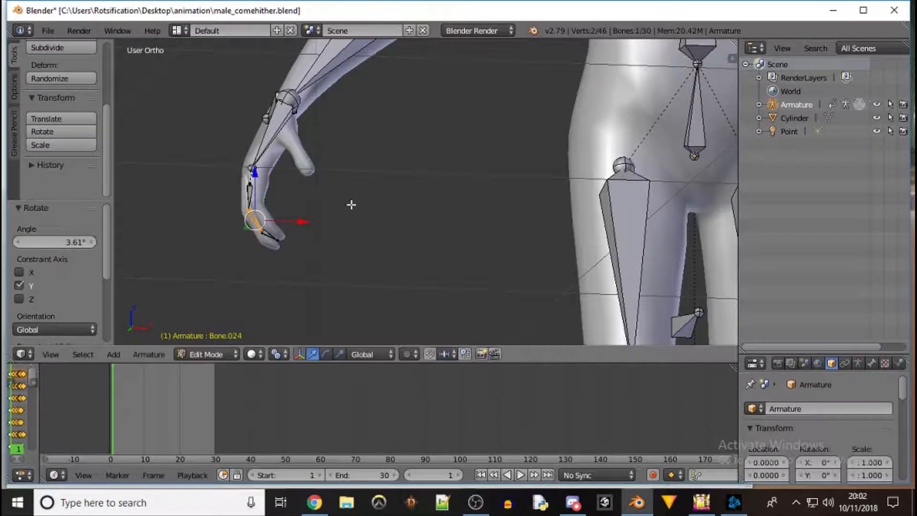
- Move the end of the fingertip bone about 0.002 in Y and -0.008 in Z, into the fingertip
{"action": "right_click", "coordinate": [279, 240]}
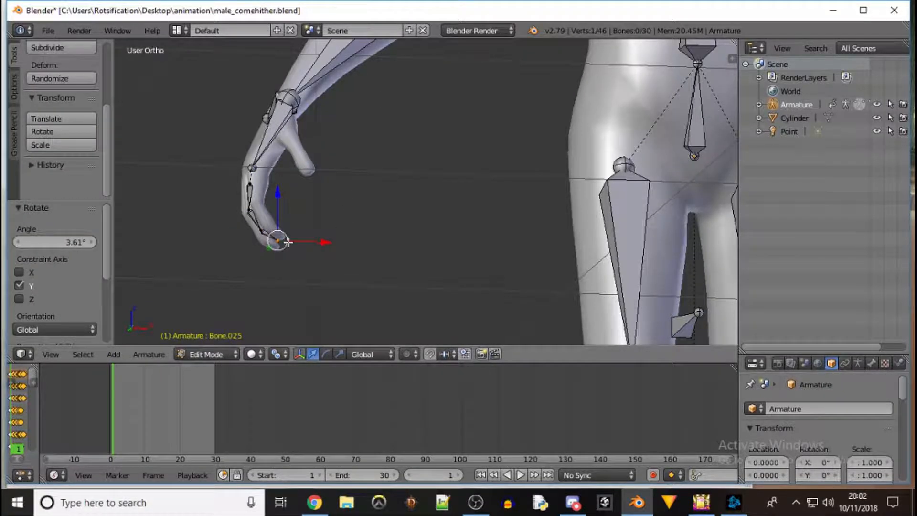
{"action": "key", "text": "g"}
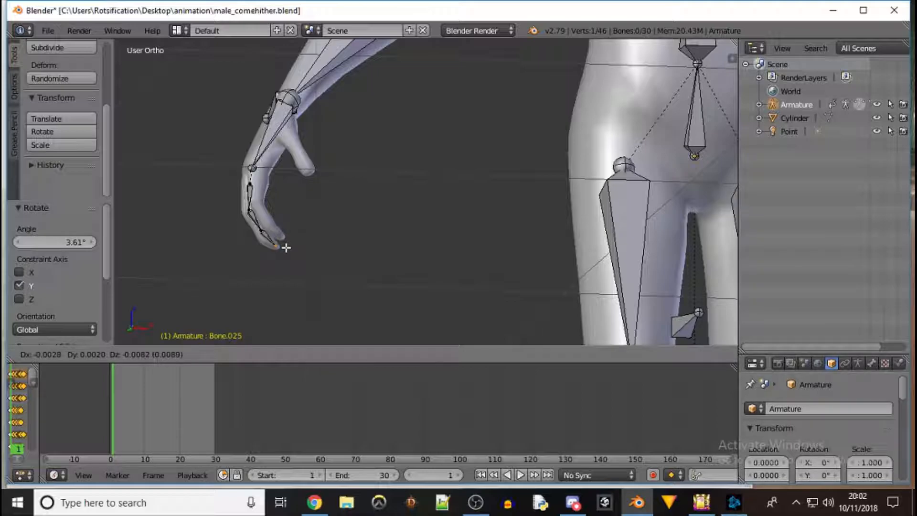
{"action": "left_click", "coordinate": [288, 246]}
- Move the outer finger joint about -0.004 in X and -0.003 in Z, and raise the chain's base about 0.013 in Z
{"action": "middle_click_drag", "start_coordinate": [313, 227], "coordinate": [591, 238]}
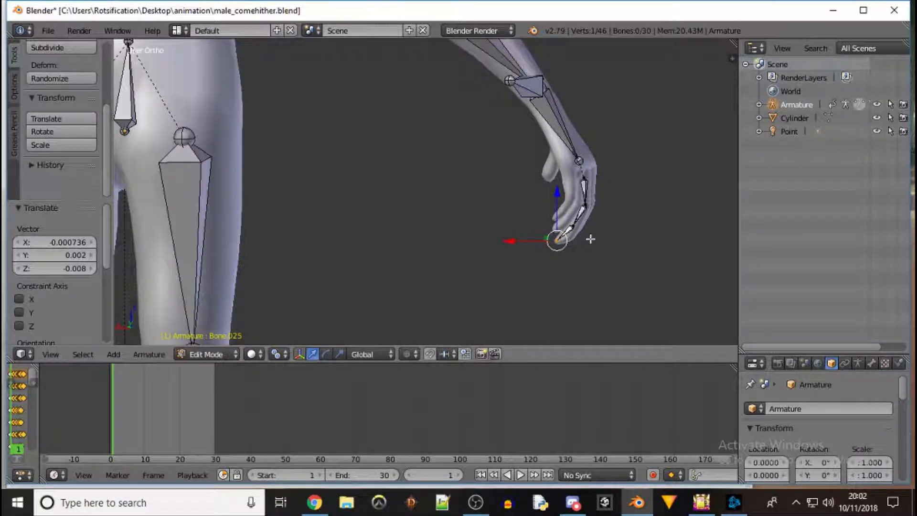
{"action": "right_click", "coordinate": [574, 226]}
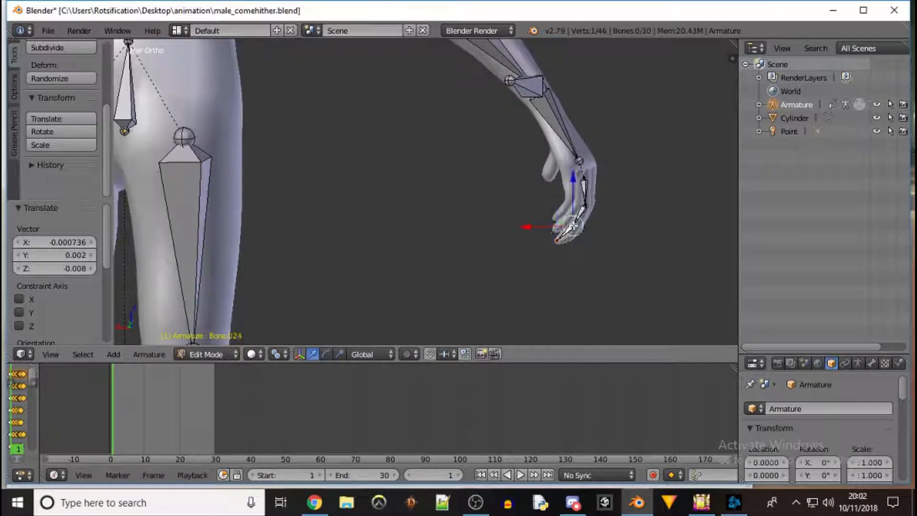
{"action": "key", "text": "g"}
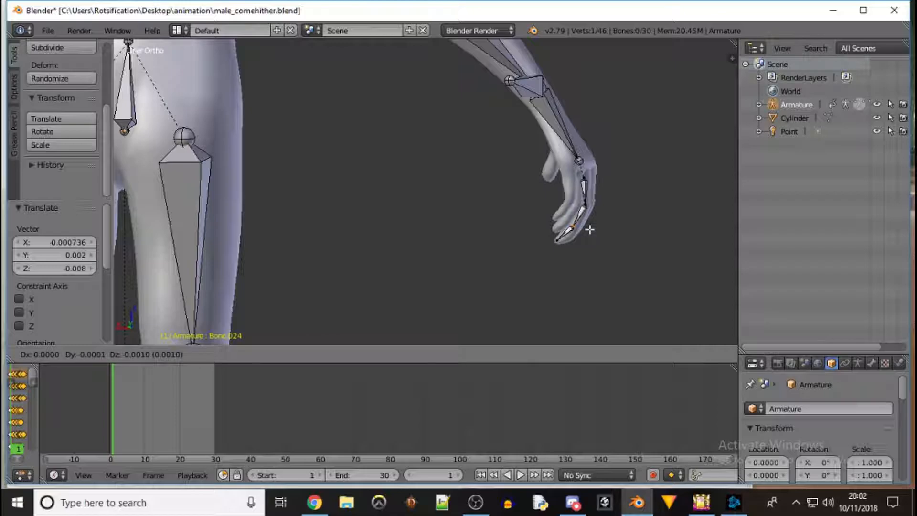
{"action": "left_click", "coordinate": [593, 231]}
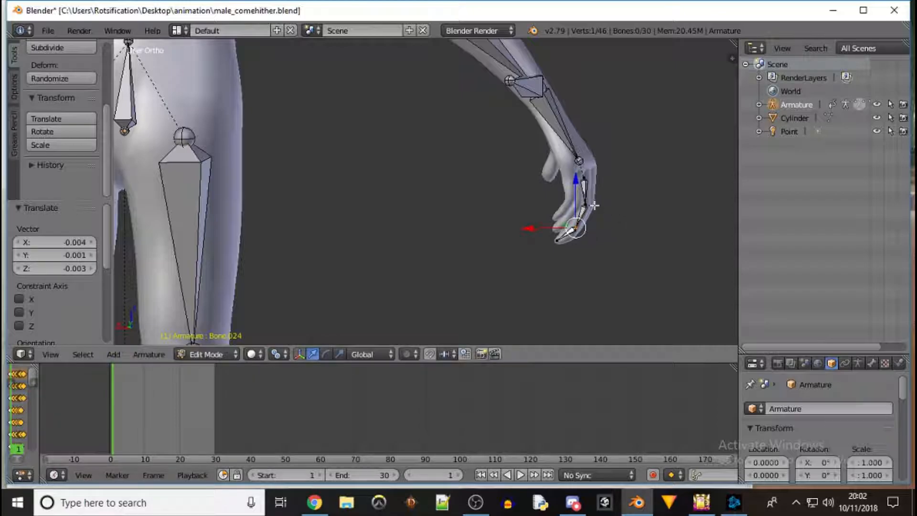
{"action": "middle_click_drag", "start_coordinate": [609, 195], "coordinate": [493, 200]}
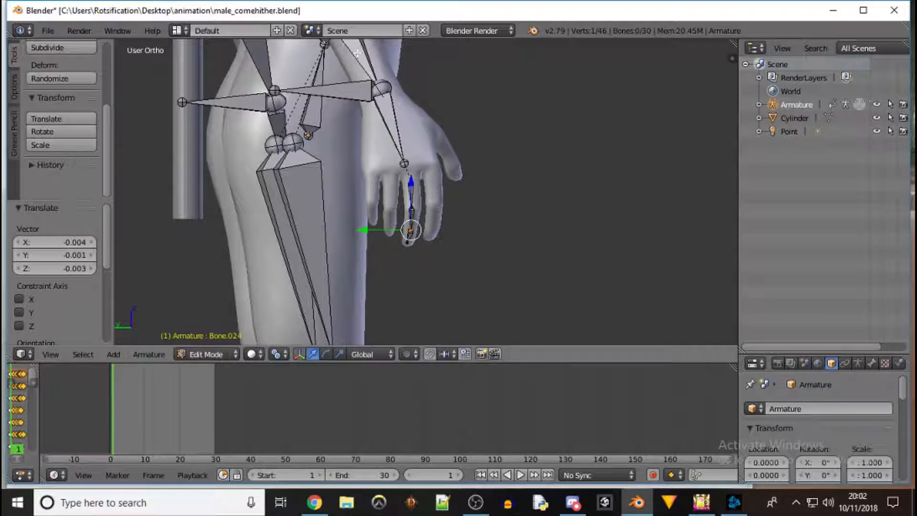
{"action": "right_click_drag", "start_coordinate": [410, 176], "coordinate": [413, 176]}
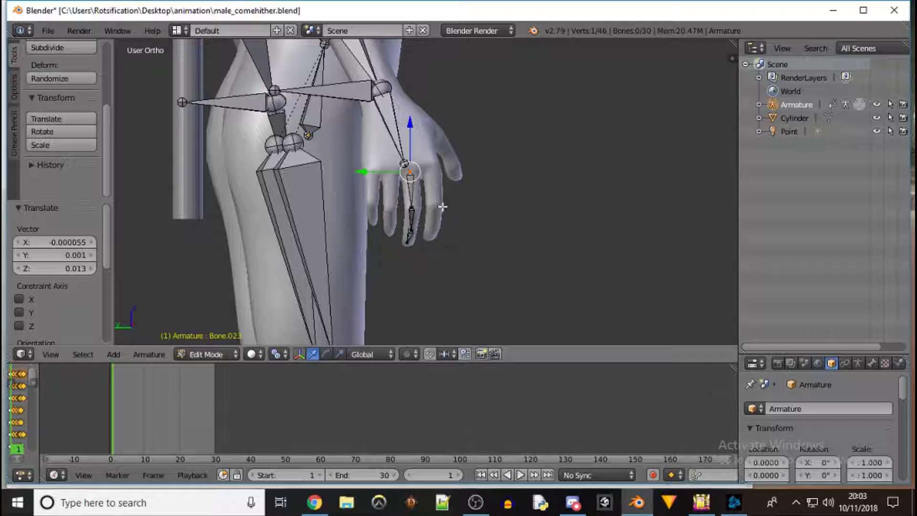
- Duplicate the three middle-finger bones in left view onto the index finger, about -0.035 in Y and 0.006 in Z
{"action": "left_click", "coordinate": [409, 188]}
{"action": "left_click", "coordinate": [409, 222], "text": "shift"}
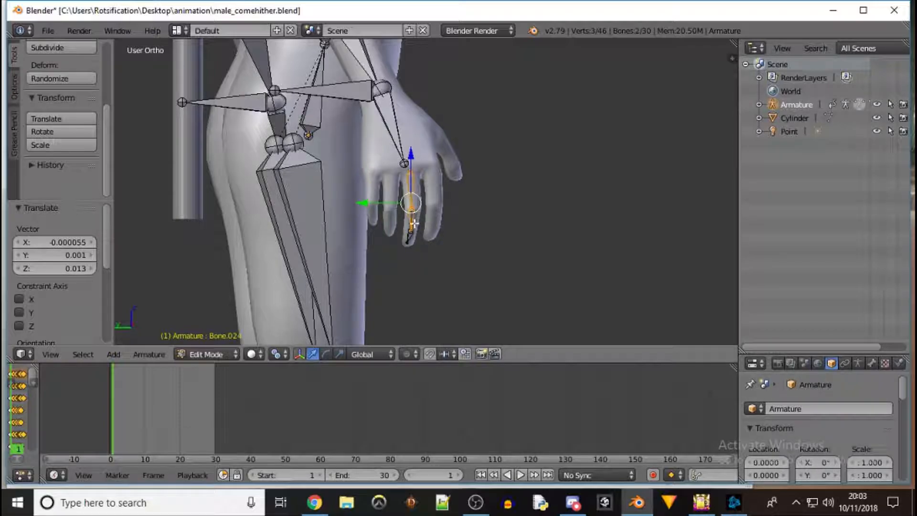
{"action": "left_click", "coordinate": [409, 235], "text": "shift"}
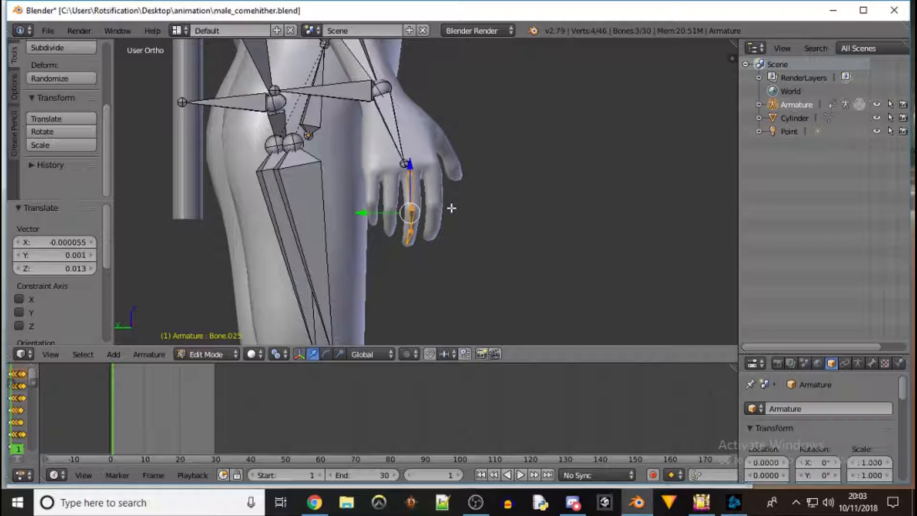
{"action": "key", "text": "KP_3"}
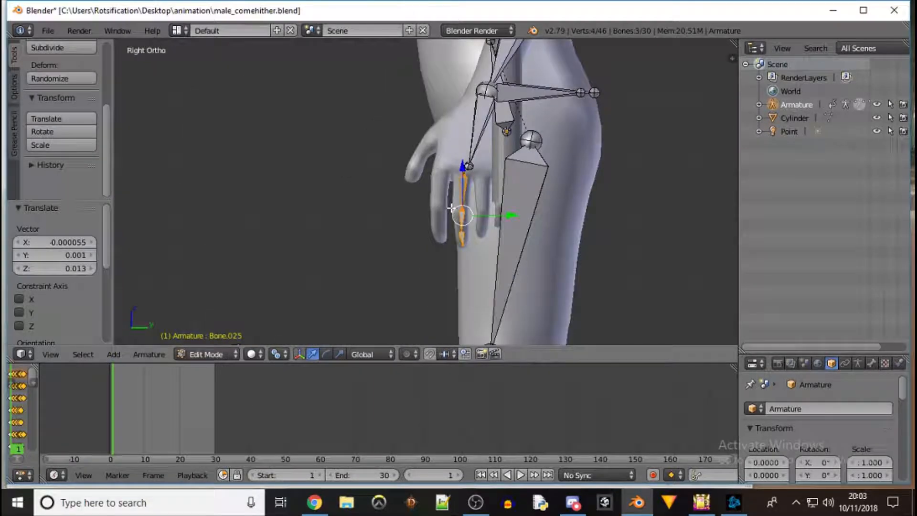
{"action": "key", "text": "KP_1"}
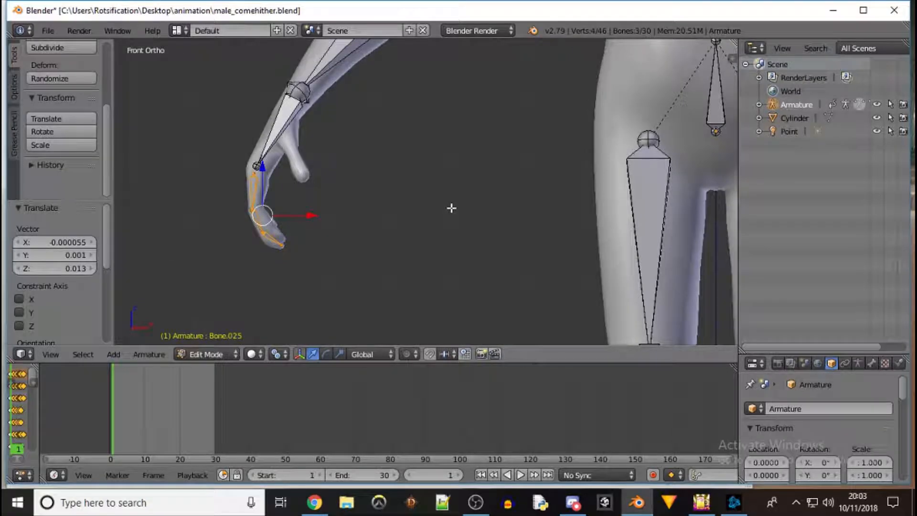
{"action": "key", "text": "KP_3"}
{"action": "key", "text": "ctrl+KP_3"}
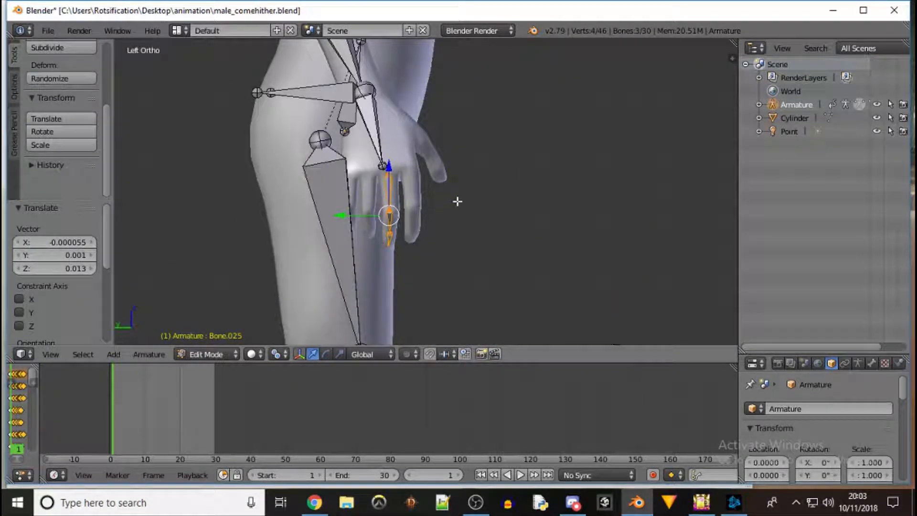
{"action": "key", "text": "shift+d"}
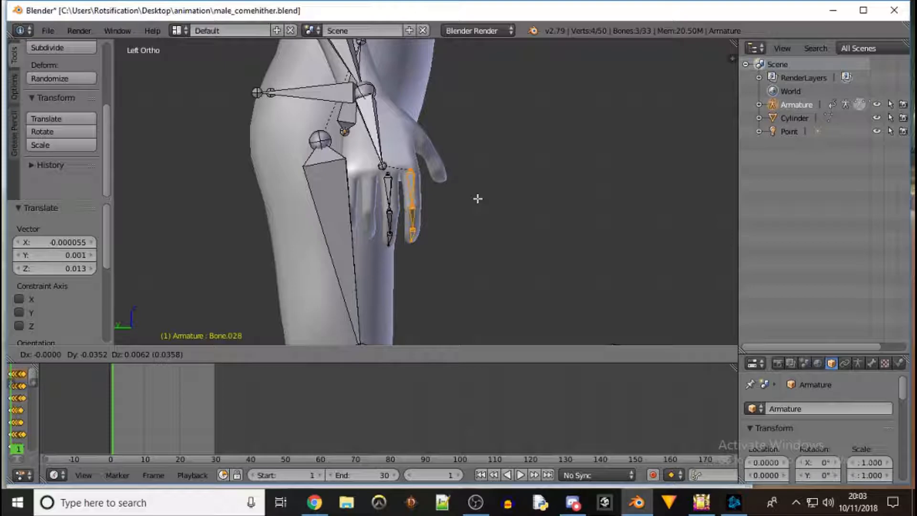
{"action": "left_click", "coordinate": [478, 198]}
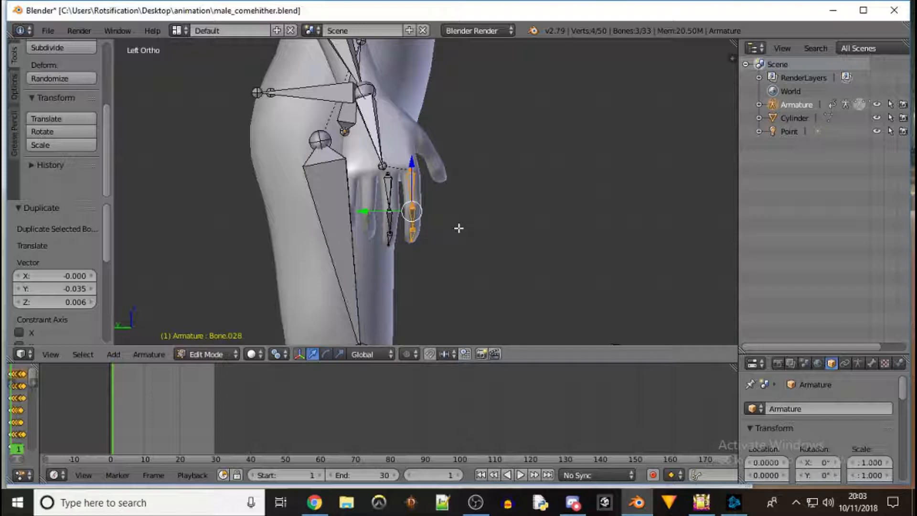
- Duplicate the three middle-finger bones onto the ring finger, about 0.005 in X, 0.029 in Y and -0.004 in Z
{"action": "key", "text": "KP_1"}
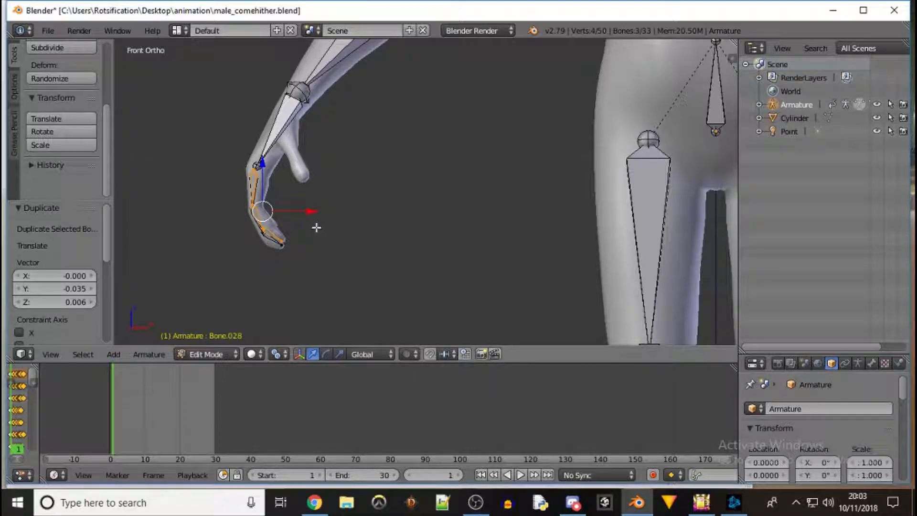
{"action": "scroll", "coordinate": [316, 227], "scroll_direction": "up", "scroll_amount": 2}
{"action": "middle_click_drag", "start_coordinate": [314, 219], "coordinate": [497, 225]}
{"action": "right_click", "coordinate": [413, 197], "text": "shift"}
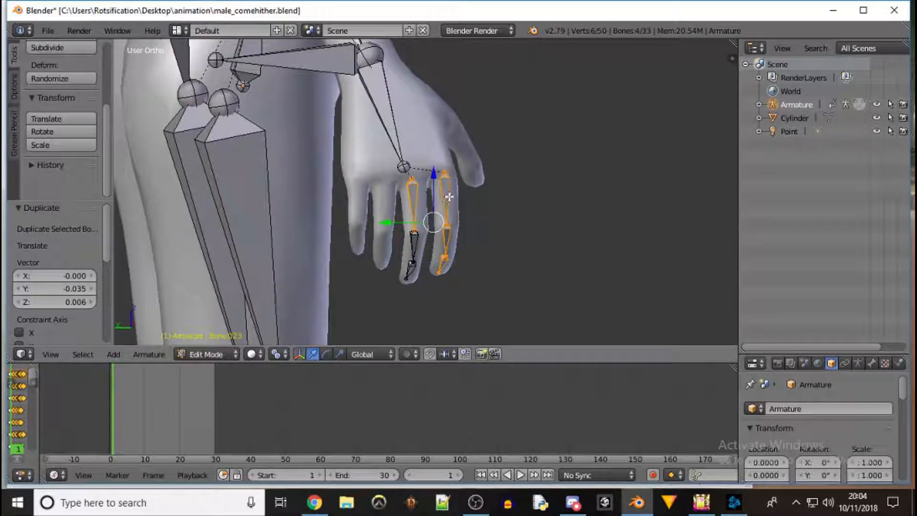
{"action": "right_click", "coordinate": [414, 198]}
{"action": "right_click", "coordinate": [414, 238], "text": "shift"}
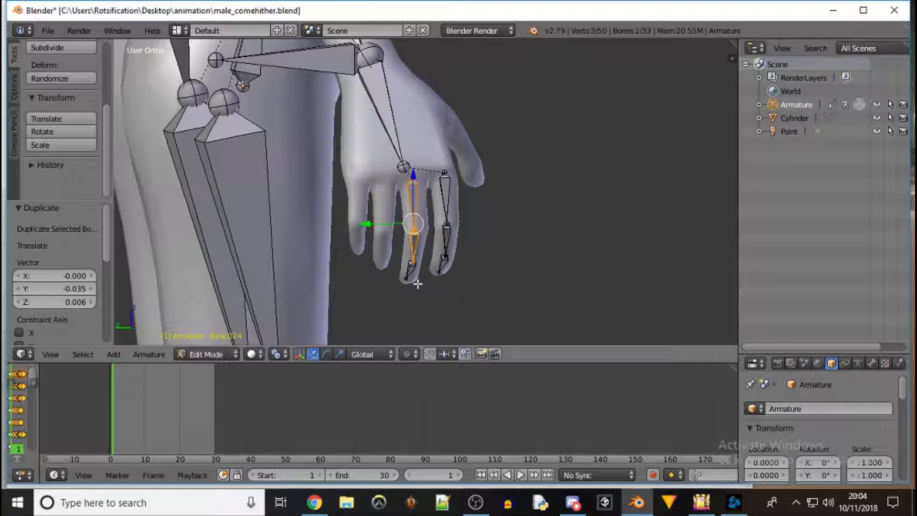
{"action": "right_click", "coordinate": [410, 274], "text": "shift"}
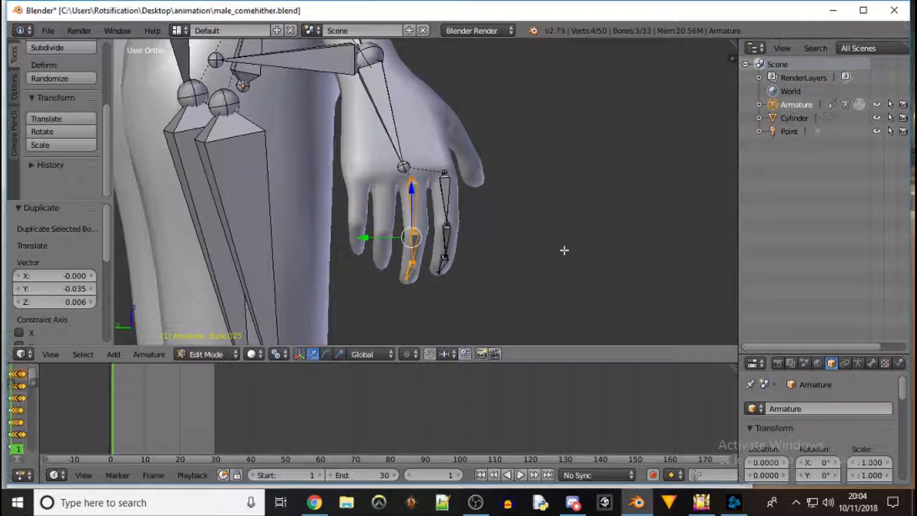
{"action": "key", "text": "shift+d"}
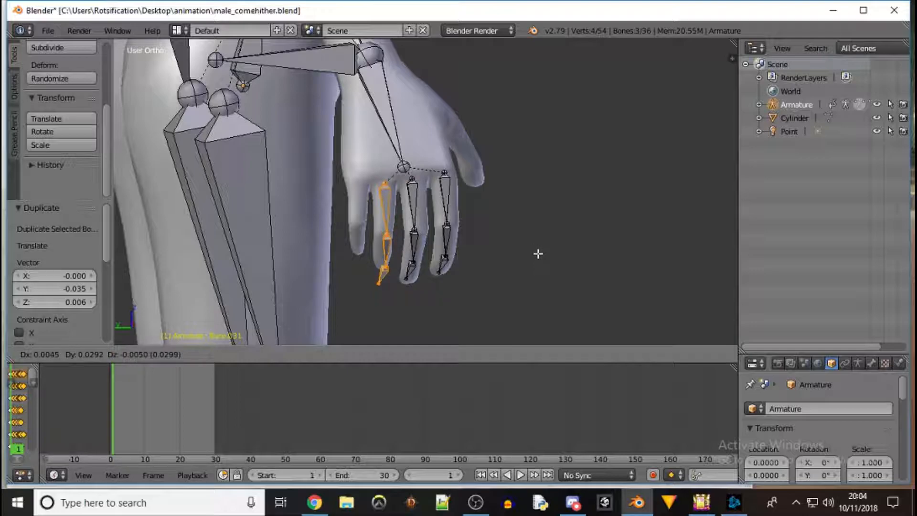
{"action": "left_click", "coordinate": [538, 253]}
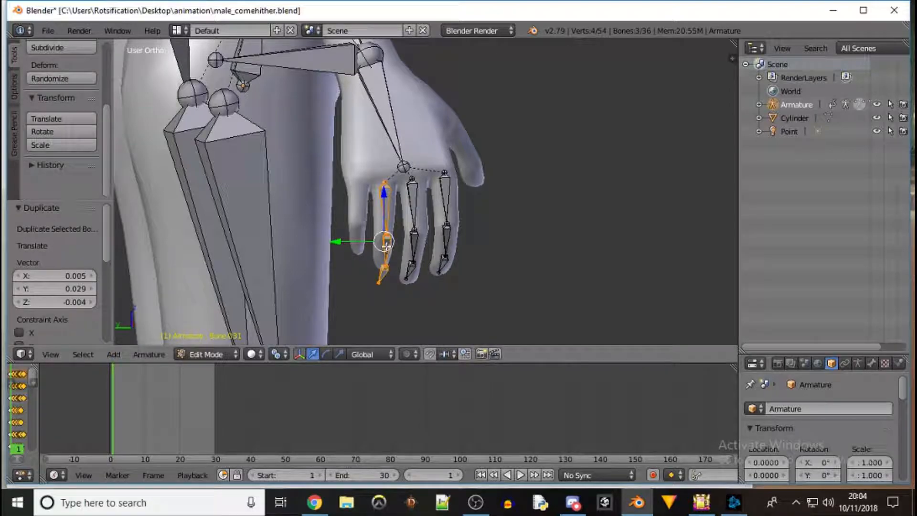
- Shift the ring finger's inner joint about 0.004 in Y and its outer joint about 0.005 in Y
{"action": "right_click", "coordinate": [386, 235]}
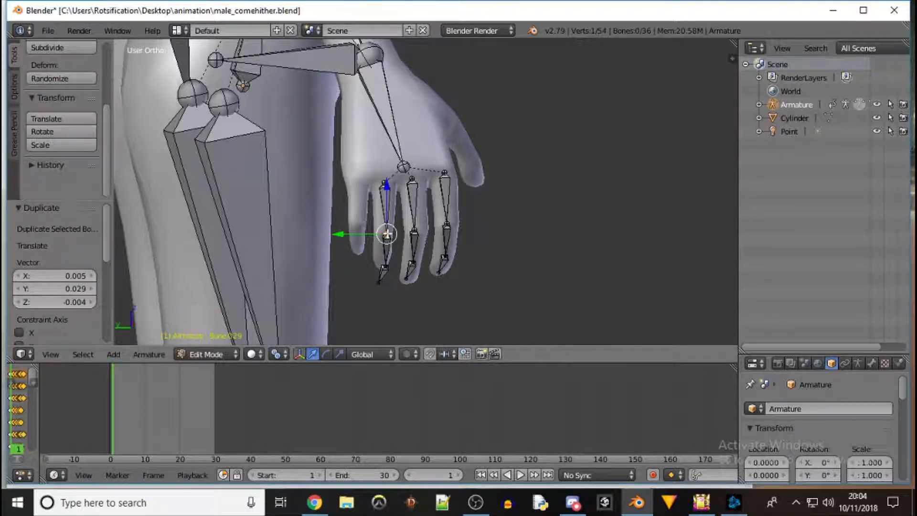
{"action": "left_click", "coordinate": [335, 233]}
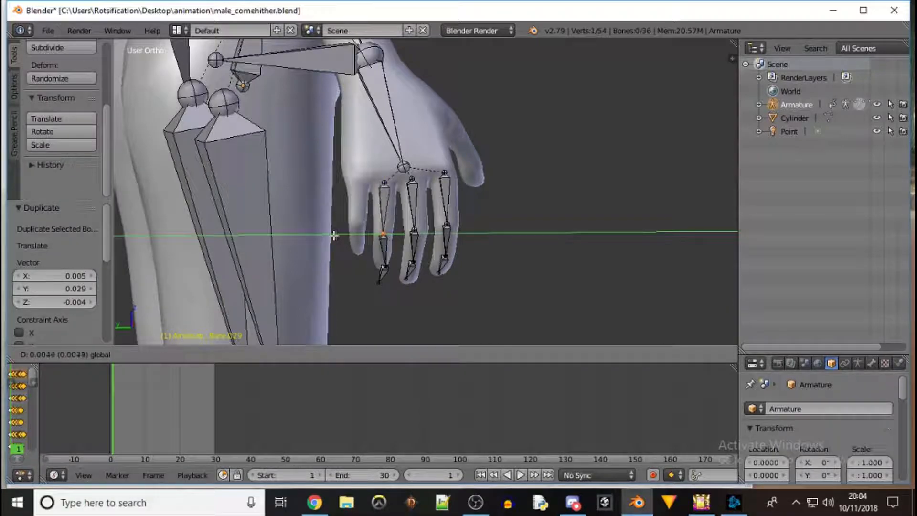
{"action": "left_click", "coordinate": [335, 235]}
{"action": "right_click", "coordinate": [385, 266]}
{"action": "left_click_drag", "start_coordinate": [340, 266], "coordinate": [338, 266]}
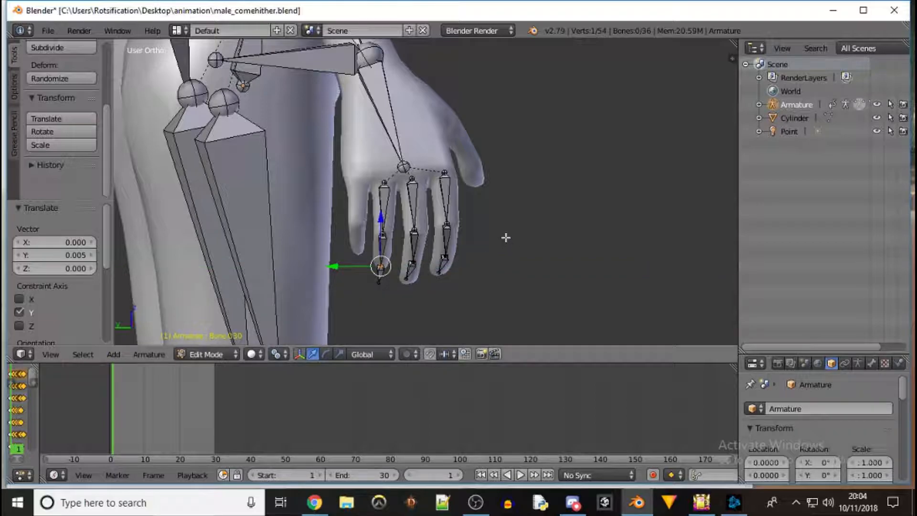
- Raise the ring finger's outer joint about 0.007 in Z and 0.0003 in X, with Y locked
{"action": "key", "text": "KP_1"}
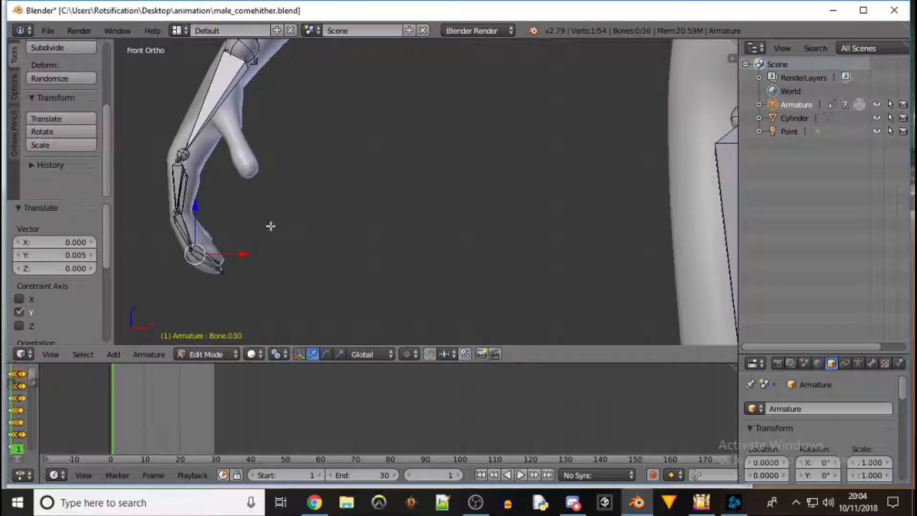
{"action": "key", "text": "ctrl+KP_1"}
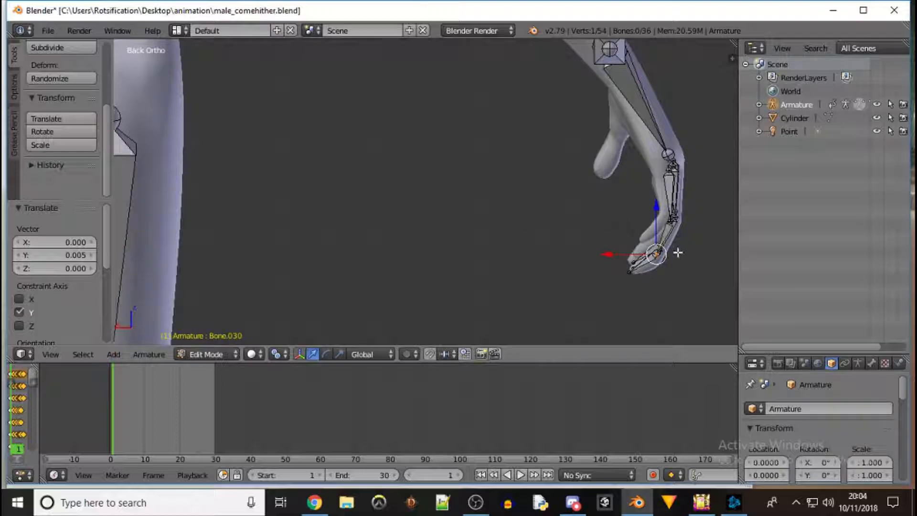
{"action": "middle_click_drag", "start_coordinate": [686, 285], "coordinate": [616, 276]}
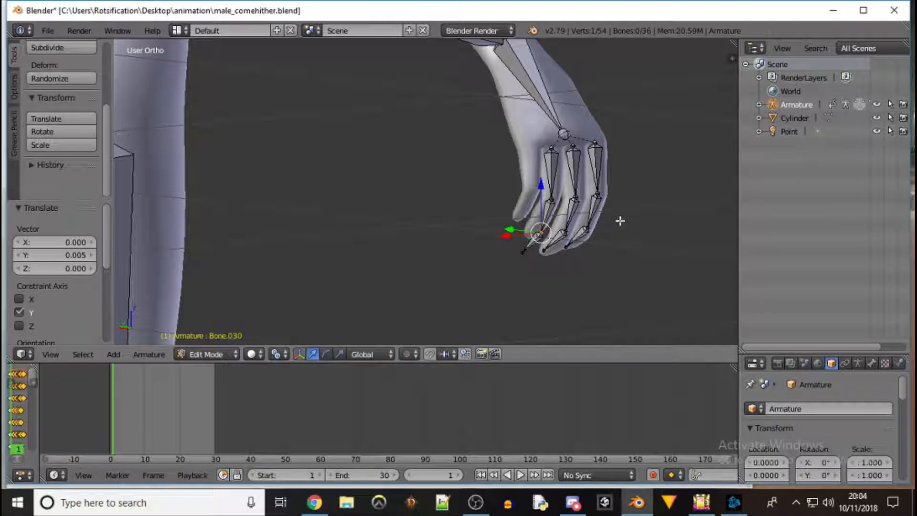
{"action": "middle_click_drag", "start_coordinate": [620, 221], "coordinate": [597, 231]}
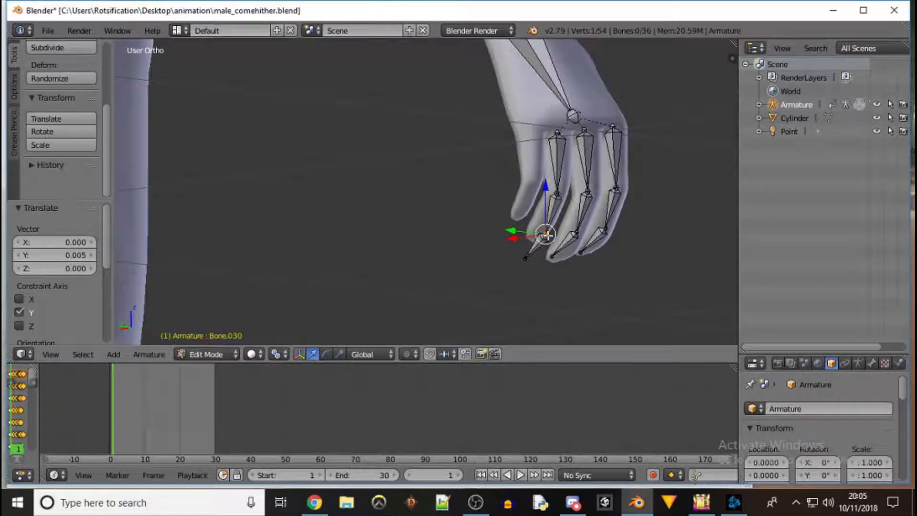
{"action": "key", "text": "g"}
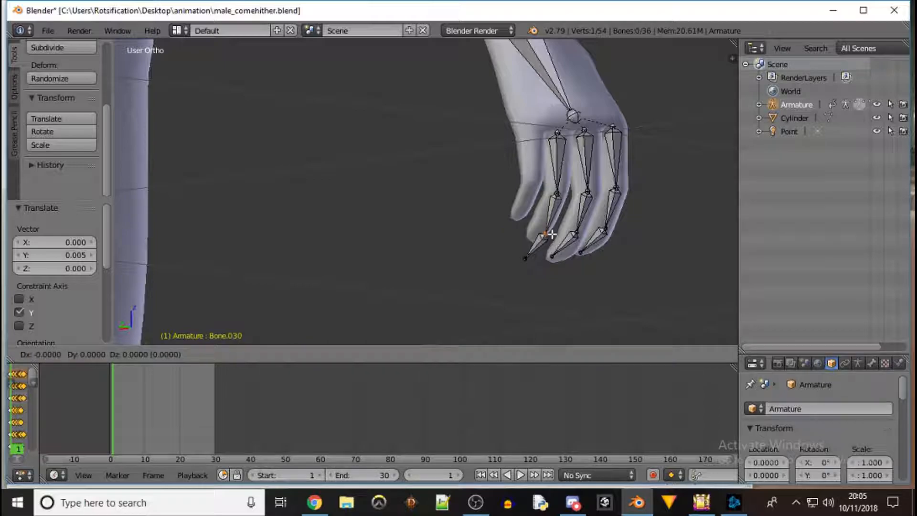
{"action": "key", "text": "shift+y"}
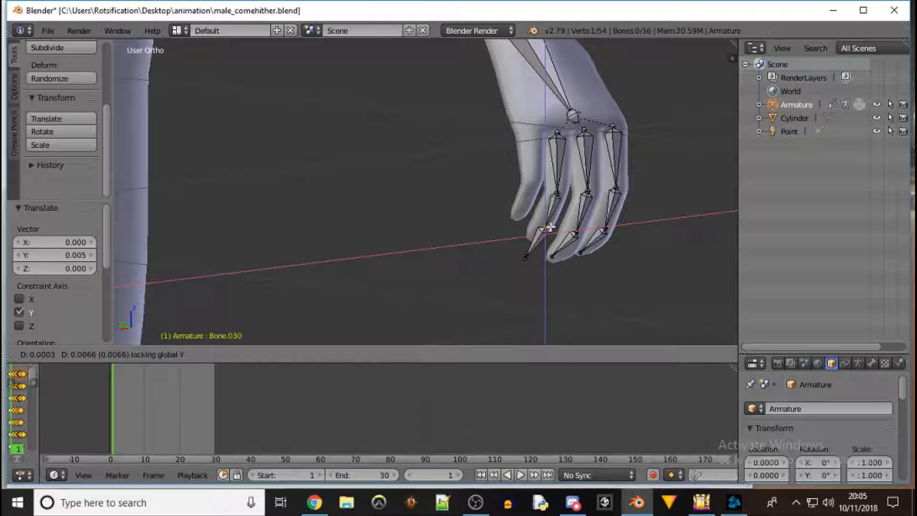
{"action": "left_click", "coordinate": [550, 227]}
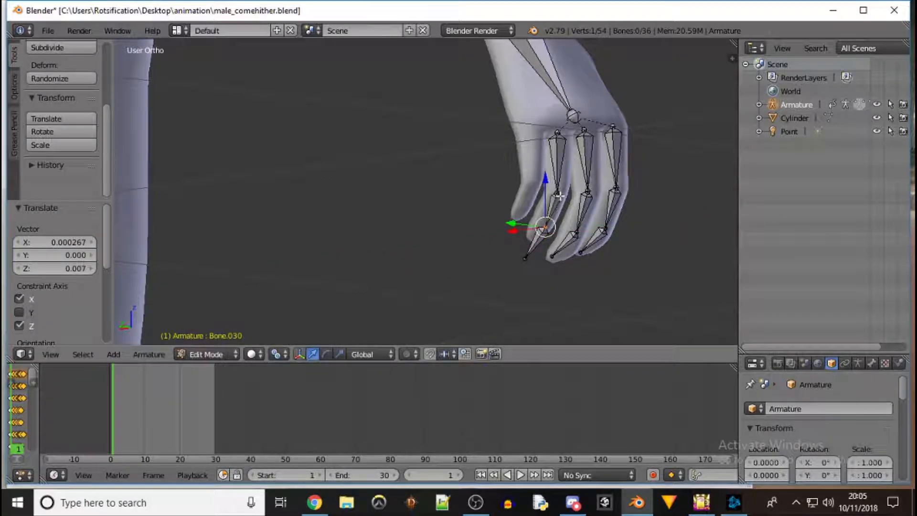
- Move the end of the ring fingertip bone about -0.009 in X and 0.017 in Z, with Y locked
{"action": "right_click", "coordinate": [524, 259]}
{"action": "key", "text": "g"}
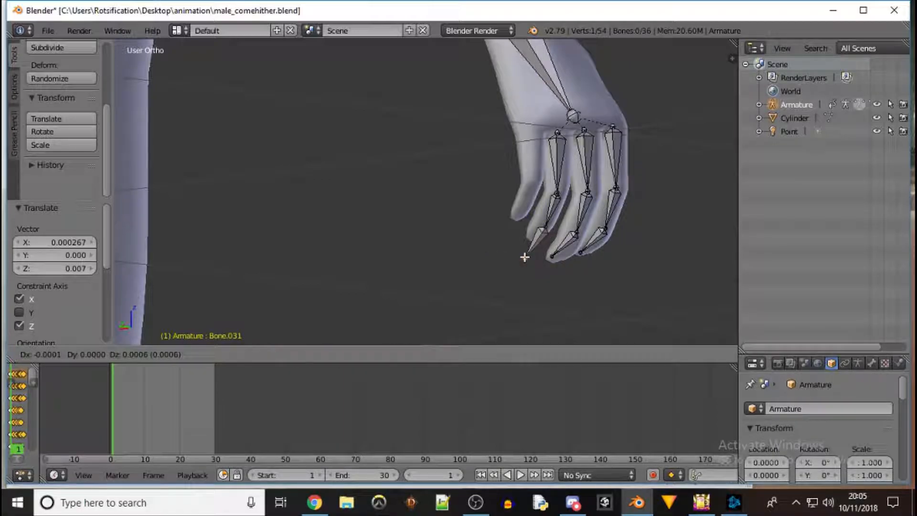
{"action": "key", "text": "shift+y"}
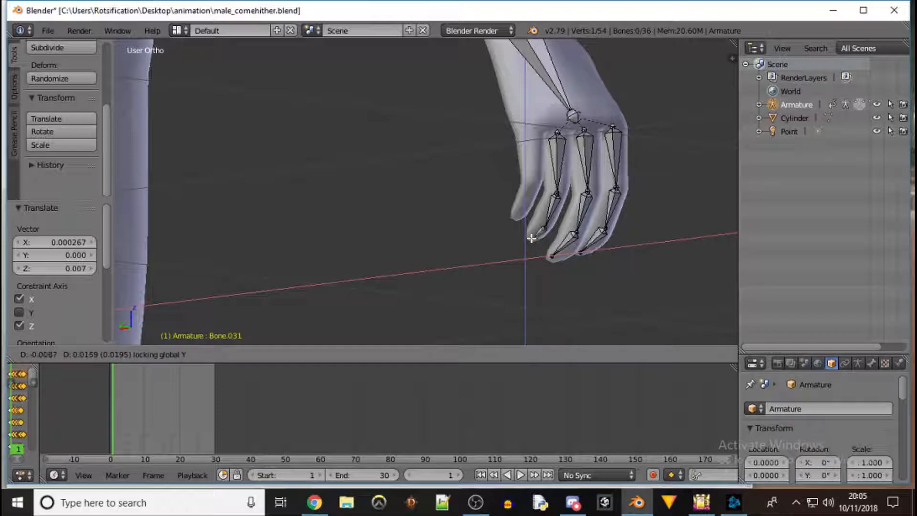
{"action": "left_click", "coordinate": [531, 238]}
- Nudge the ring finger's outer joint about -0.0006 in Y to centre it in the finger
{"action": "middle_click_drag", "start_coordinate": [618, 248], "coordinate": [241, 299]}
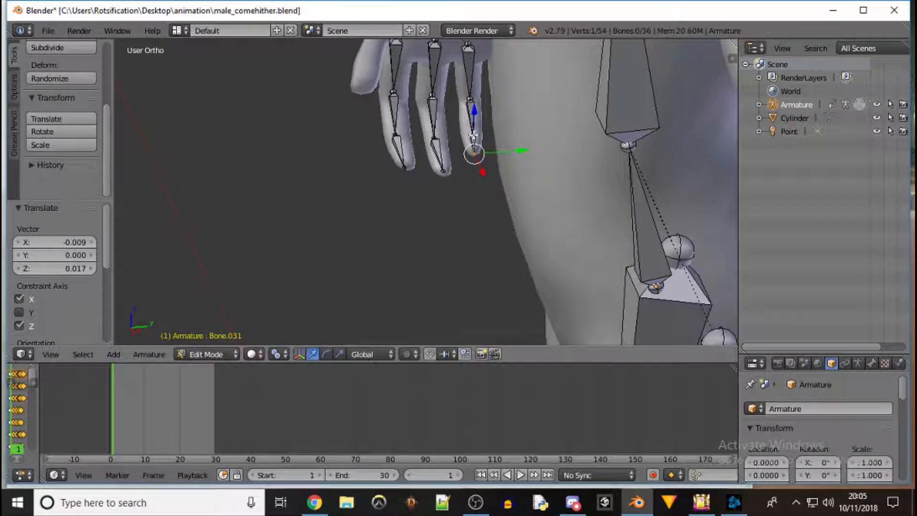
{"action": "right_click", "coordinate": [473, 136]}
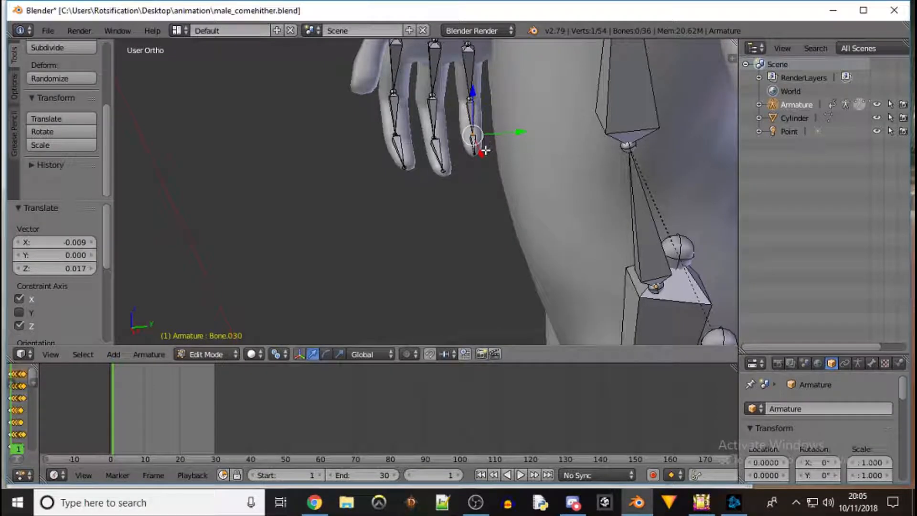
{"action": "left_click_drag", "start_coordinate": [483, 153], "coordinate": [517, 133]}
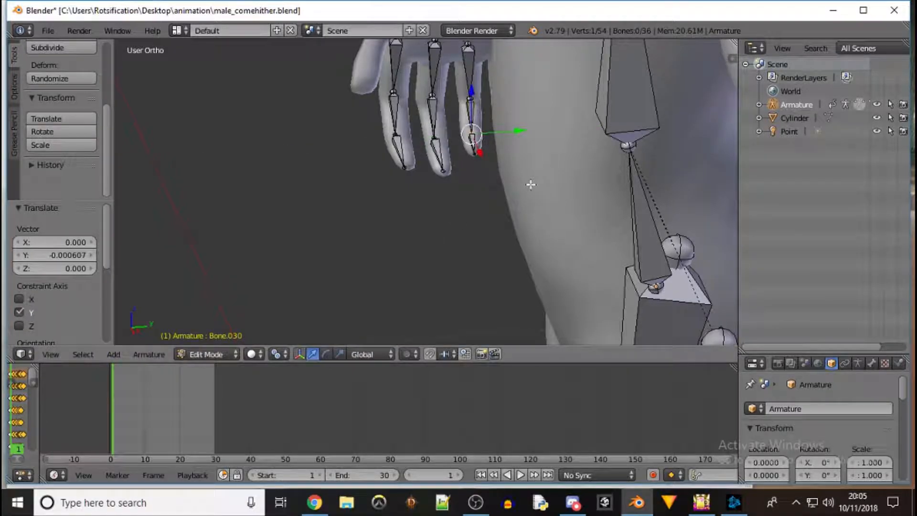
- Duplicate the three ring-finger bones onto the little finger, about 0.004 in X, 0.028 in Y and -0.005 in Z
{"action": "middle_click_drag", "start_coordinate": [544, 117], "coordinate": [235, 86]}
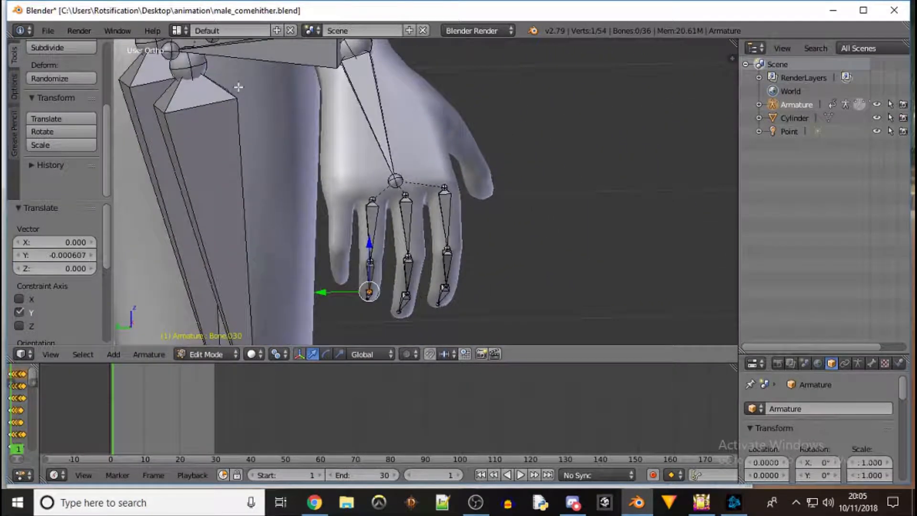
{"action": "right_click", "coordinate": [371, 216]}
{"action": "right_click", "coordinate": [370, 294], "text": "shift"}
{"action": "right_click", "coordinate": [368, 295], "text": "shift"}
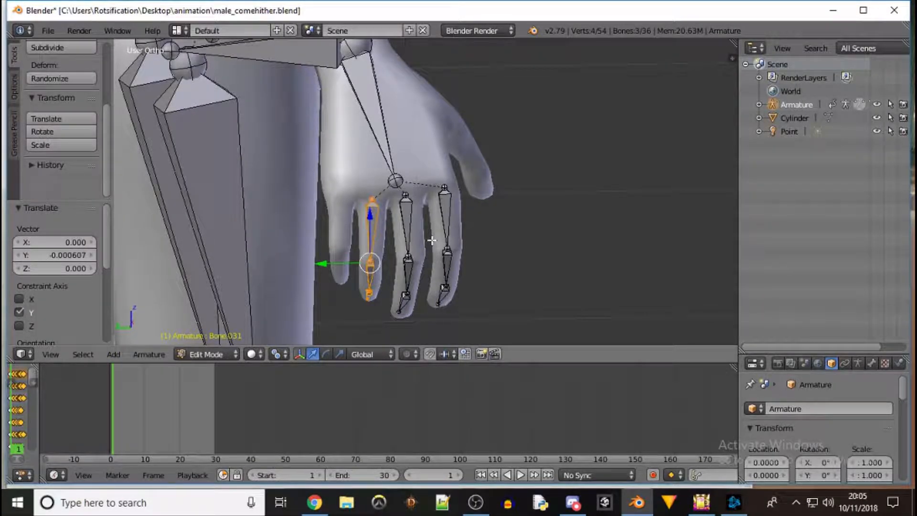
{"action": "key", "text": "shift+d"}
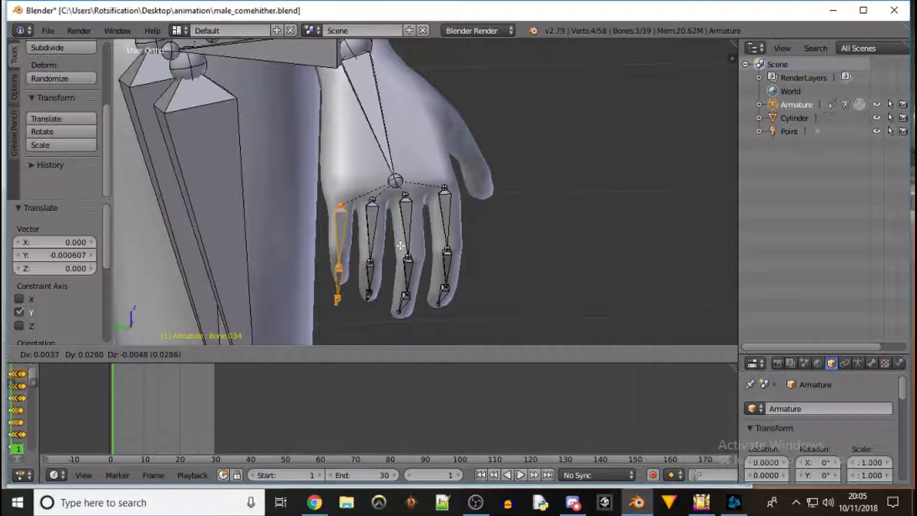
{"action": "left_click", "coordinate": [400, 245]}
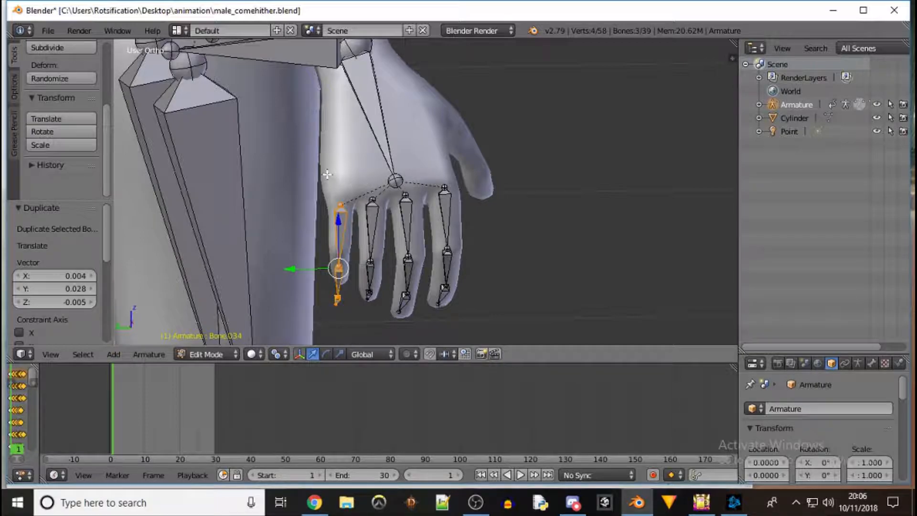
- Raise the little finger's inner joint about 0.012 in Z, and raise its outer joint in Z into the finger
{"action": "right_click", "coordinate": [338, 267]}
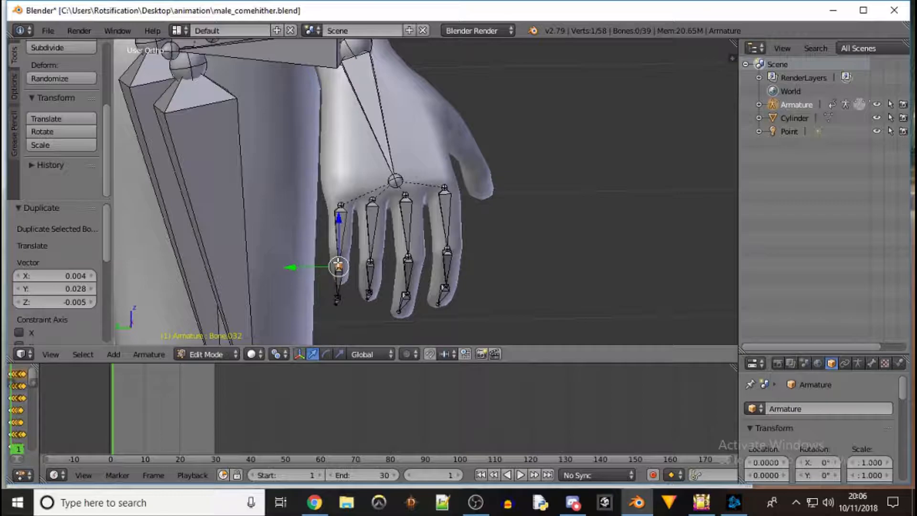
{"action": "left_click_drag", "start_coordinate": [338, 219], "coordinate": [341, 206]}
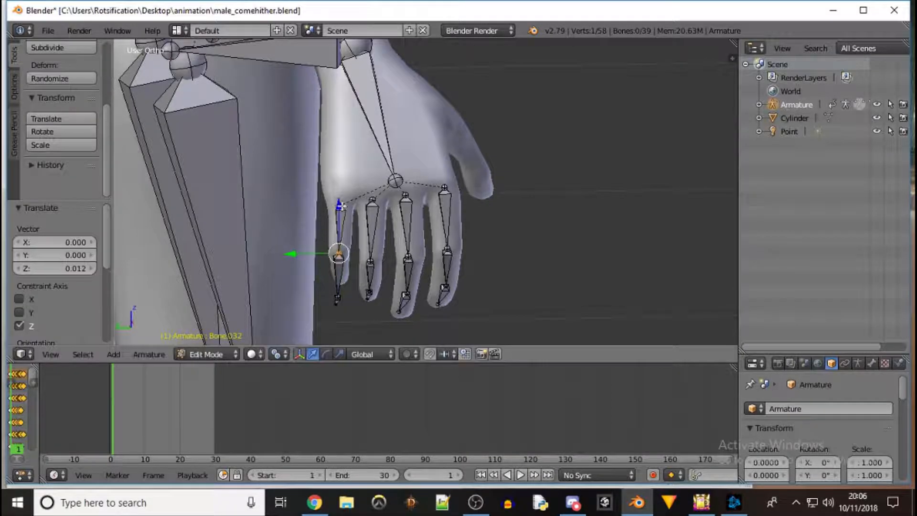
{"action": "right_click", "coordinate": [338, 297]}
{"action": "mouse_move", "coordinate": [339, 248]}
{"action": "left_mouse_down"}
{"action": "mouse_move", "coordinate": [342, 227]}
{"action": "mouse_move", "coordinate": [337, 249]}
{"action": "mouse_move", "coordinate": [337, 238]}
{"action": "left_mouse_up"}
- Move the end of the little fingertip bone about 0.016 in Z, -0.010 in X and a further 0.004 in Z
{"action": "right_click", "coordinate": [335, 306]}
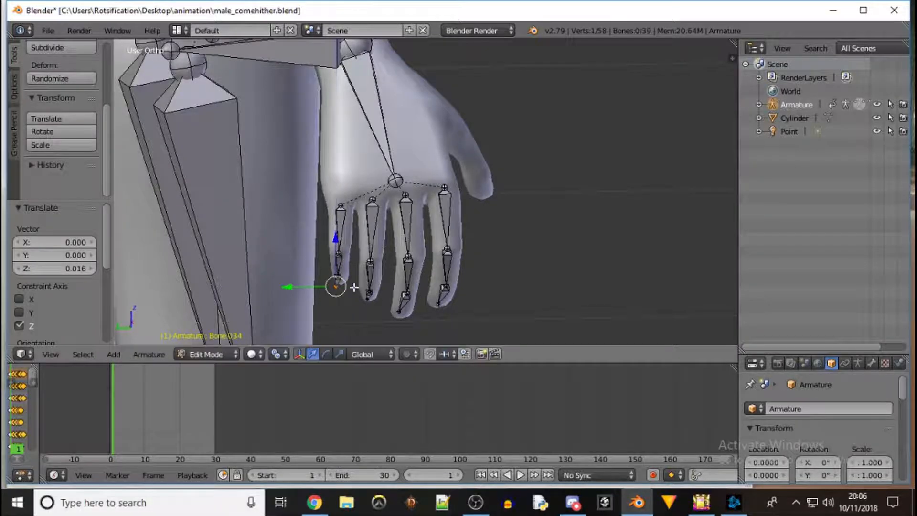
{"action": "middle_click_drag", "start_coordinate": [461, 274], "coordinate": [243, 280]}
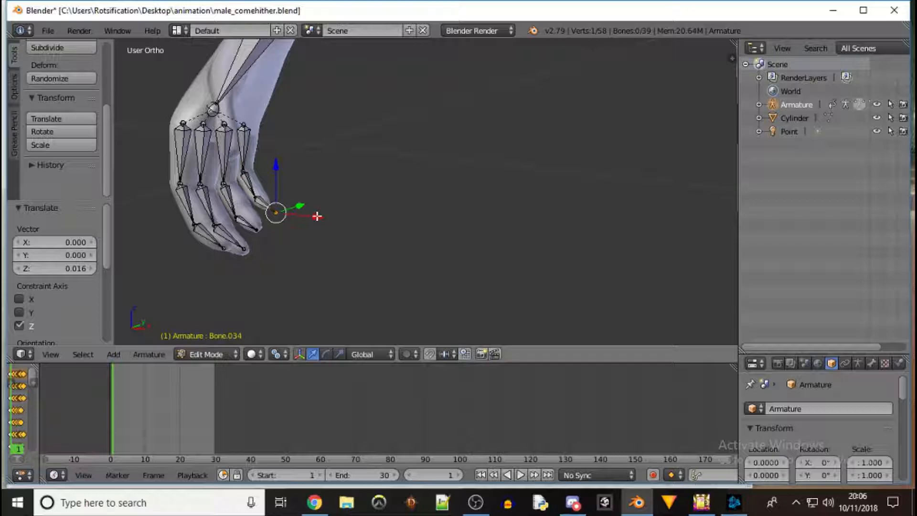
{"action": "key", "text": "g"}
{"action": "key", "text": "x"}
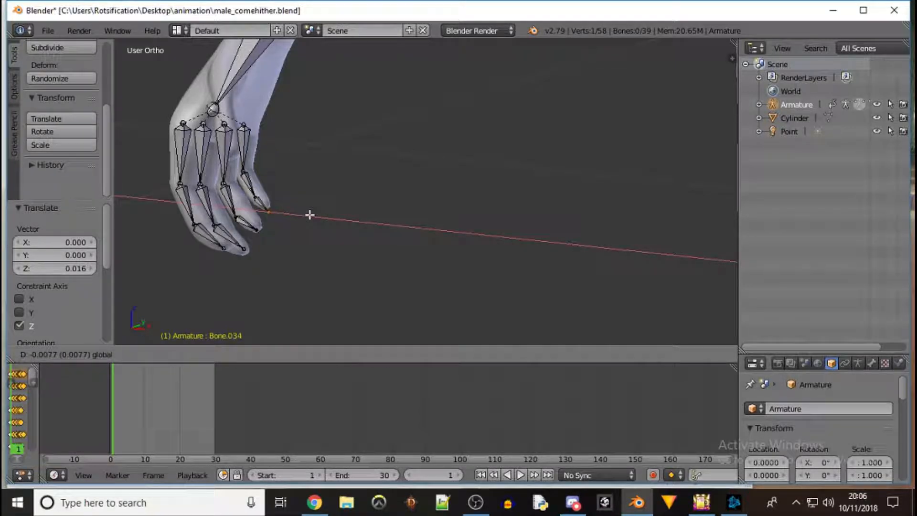
{"action": "left_click", "coordinate": [307, 213]}
{"action": "key", "text": "g"}
{"action": "key", "text": "z"}
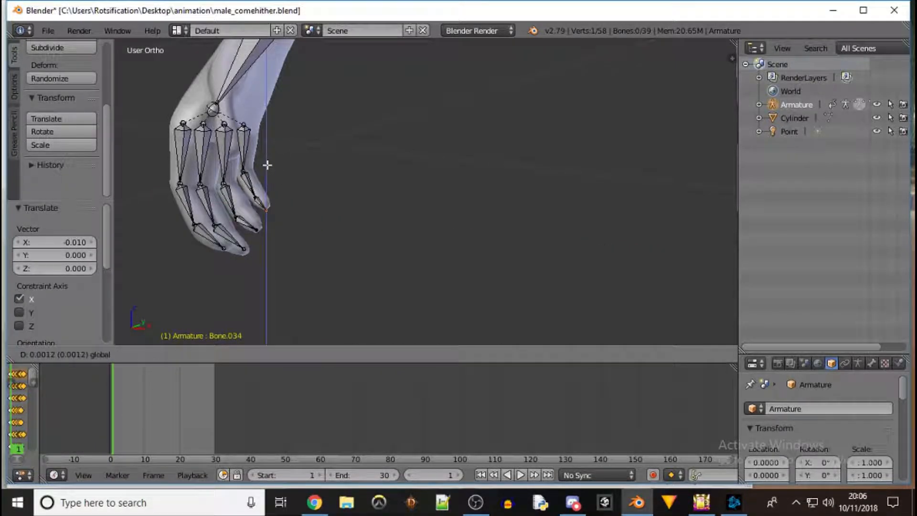
{"action": "left_click", "coordinate": [269, 162]}
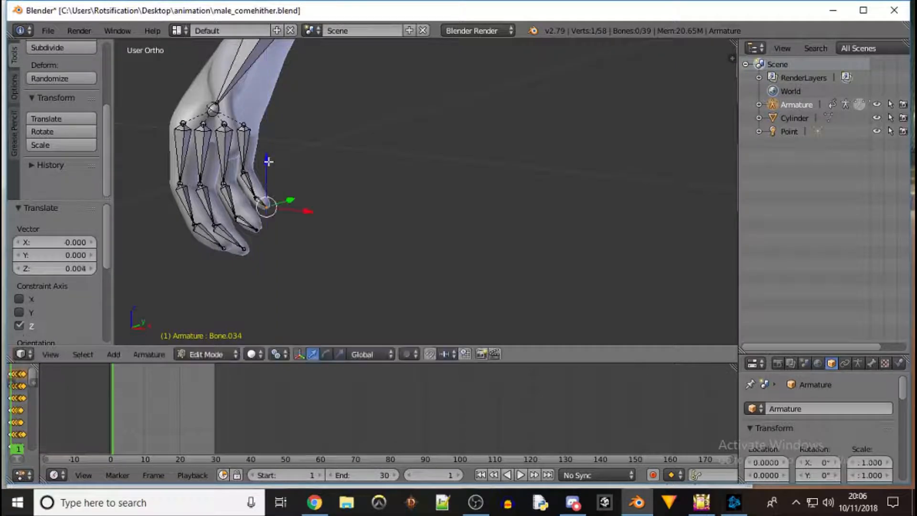
- Centre the little finger's tip and outer joint along Y, moving the outer joint about -0.002
{"action": "middle_click_drag", "start_coordinate": [328, 203], "coordinate": [254, 208]}
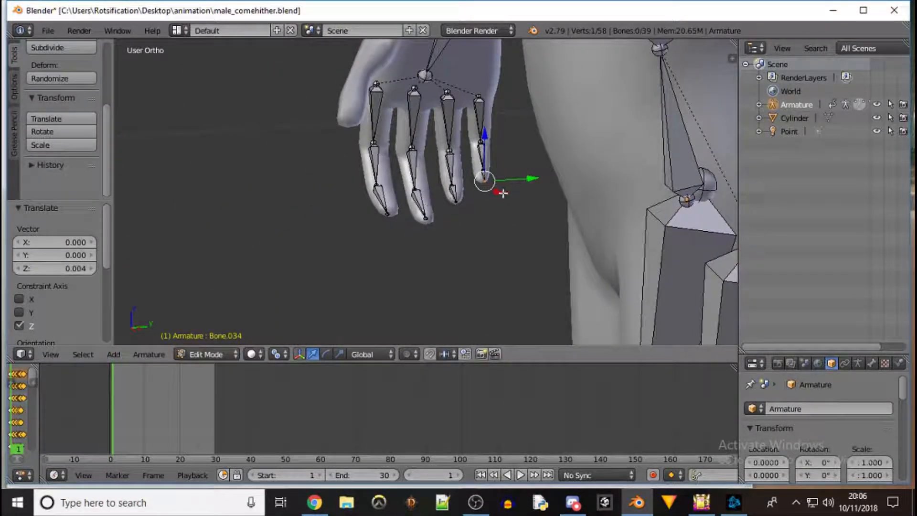
{"action": "left_click_drag", "start_coordinate": [526, 179], "coordinate": [527, 168]}
{"action": "right_click", "coordinate": [484, 168]}
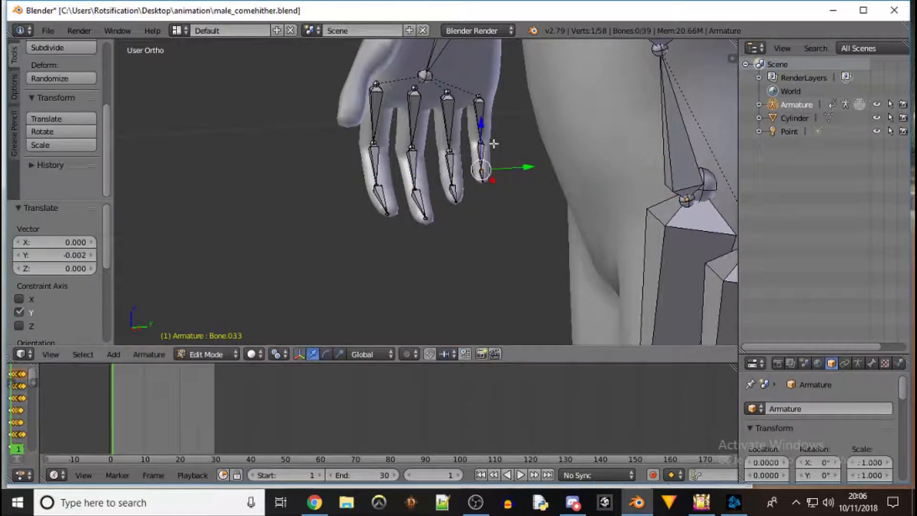
{"action": "middle_click_drag", "start_coordinate": [540, 151], "coordinate": [164, 120]}
{"action": "scroll", "coordinate": [164, 120], "scroll_direction": "down", "scroll_amount": 6}
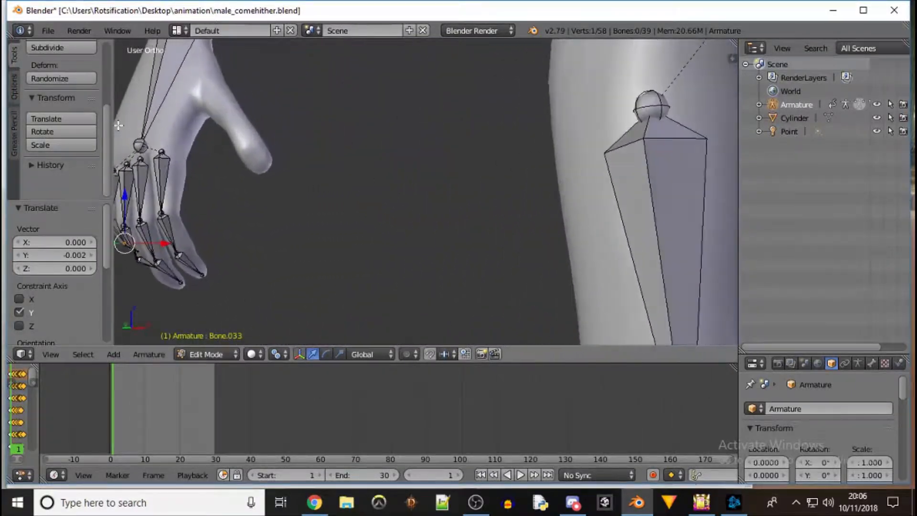
{"action": "middle_click_drag", "start_coordinate": [605, 162], "coordinate": [463, 183]}
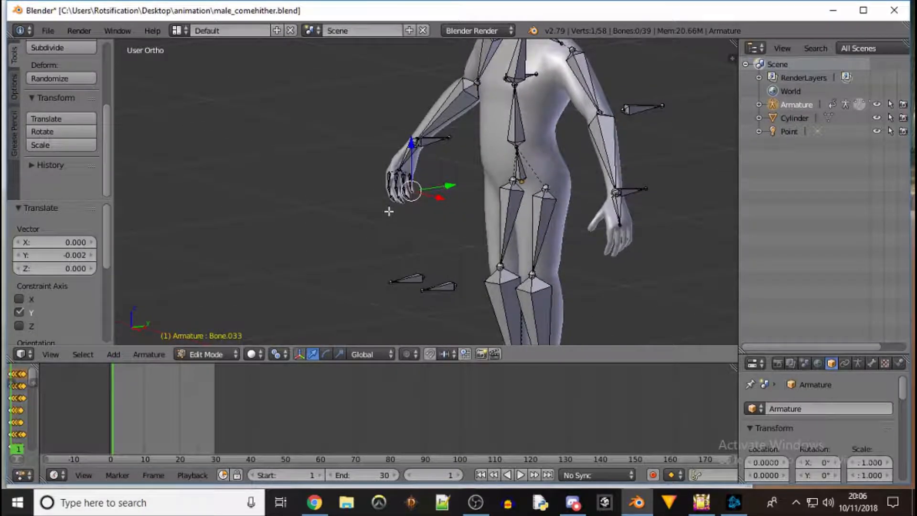
{"action": "key", "text": "b"}
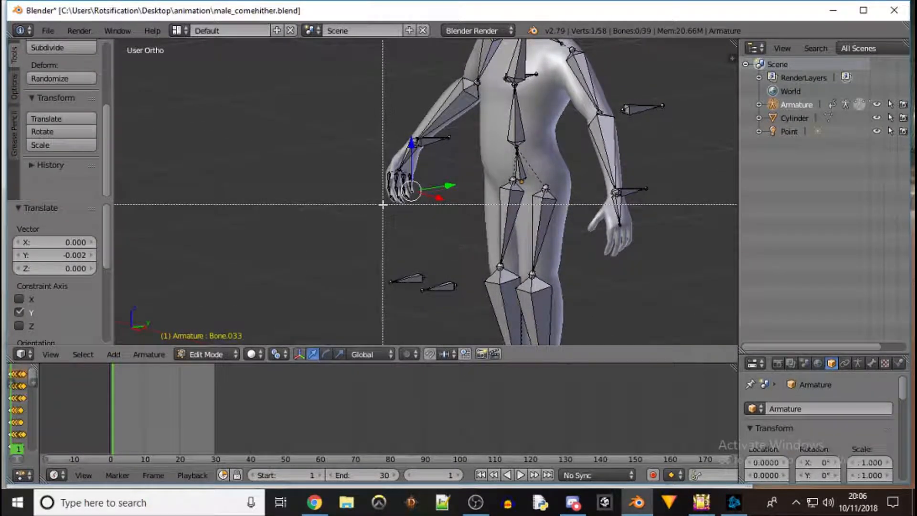
{"action": "left_click_drag", "start_coordinate": [381, 204], "coordinate": [429, 175]}
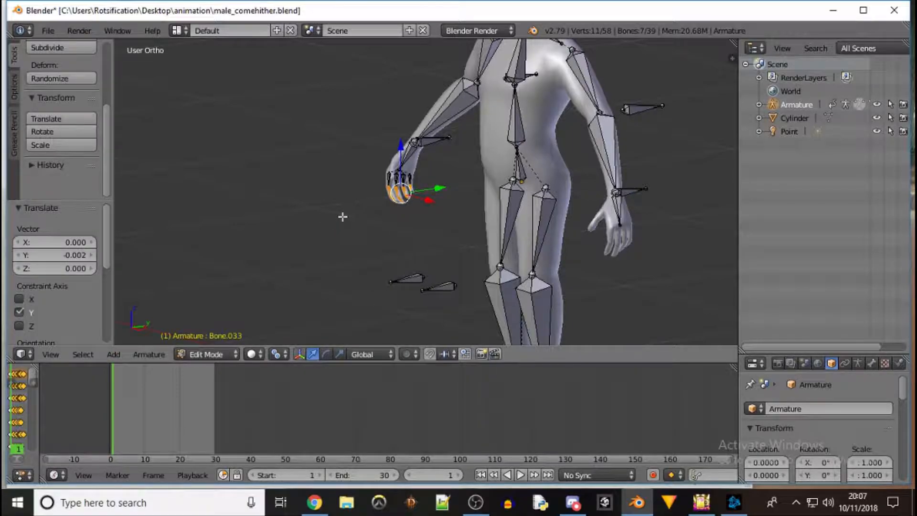
{"action": "key", "text": "a"}
{"action": "key", "text": "a"}
{"action": "key", "text": "a"}
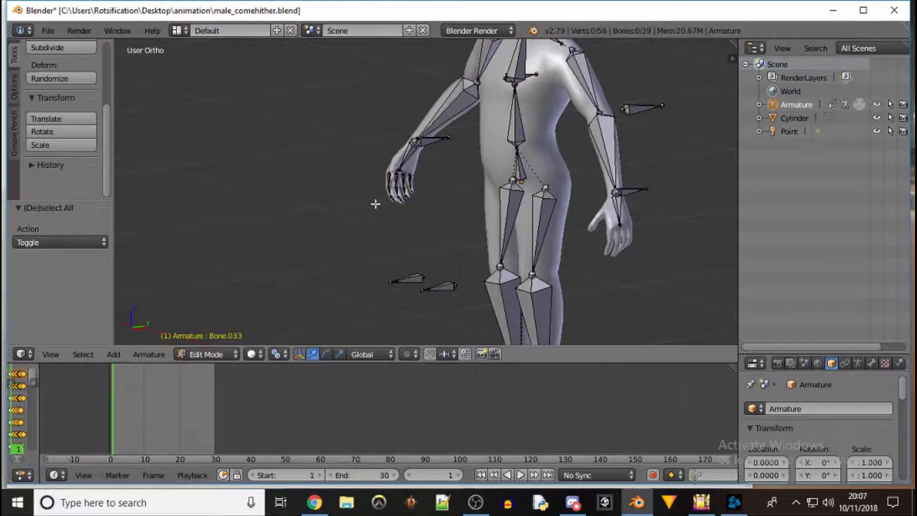
- Box-select the right hand's finger bones and set the pivot point to 3D Cursor
{"action": "key", "text": "b"}
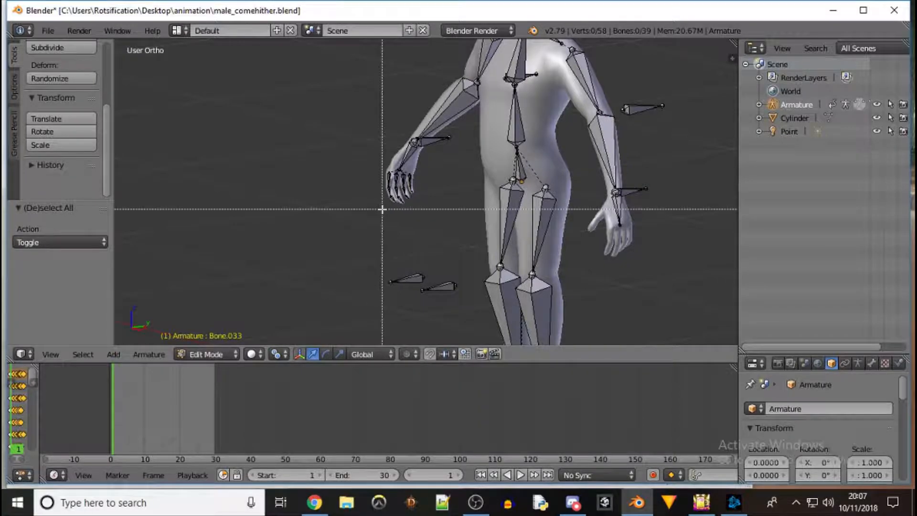
{"action": "left_click_drag", "start_coordinate": [382, 208], "coordinate": [423, 171]}
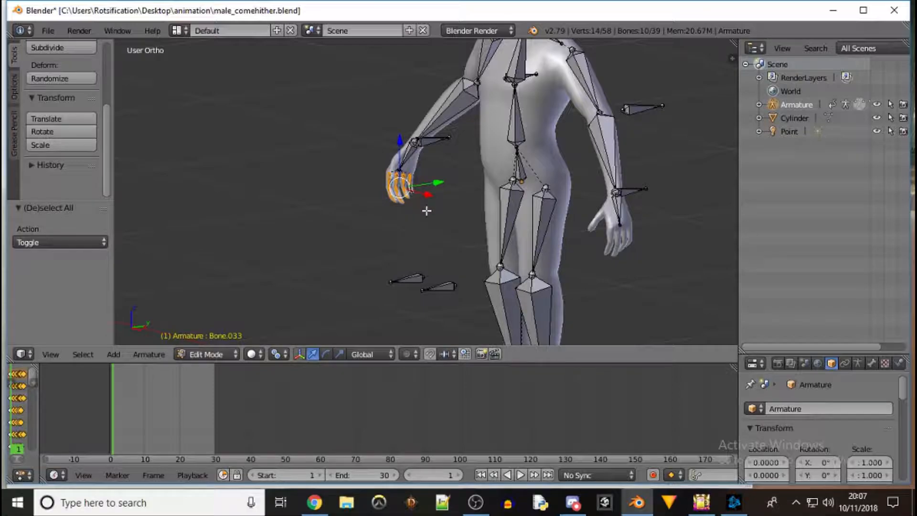
{"action": "left_click", "coordinate": [283, 356]}
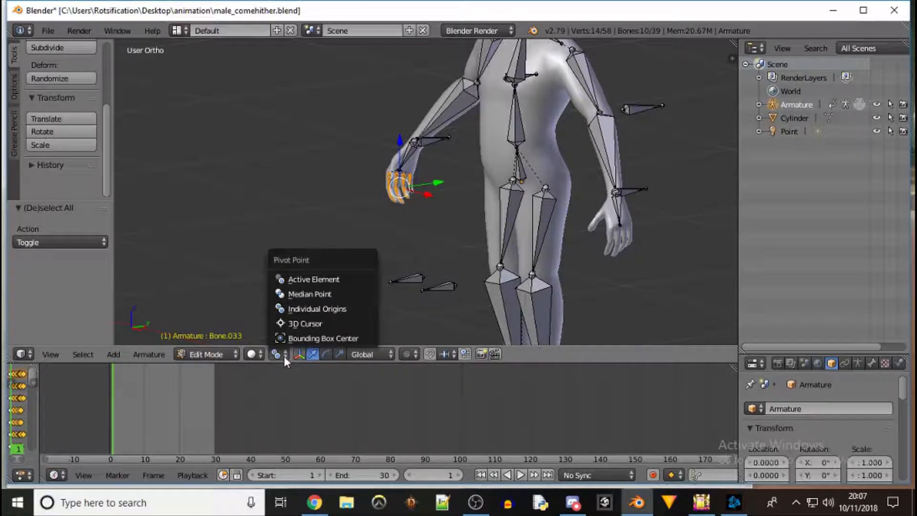
{"action": "left_click", "coordinate": [307, 324]}
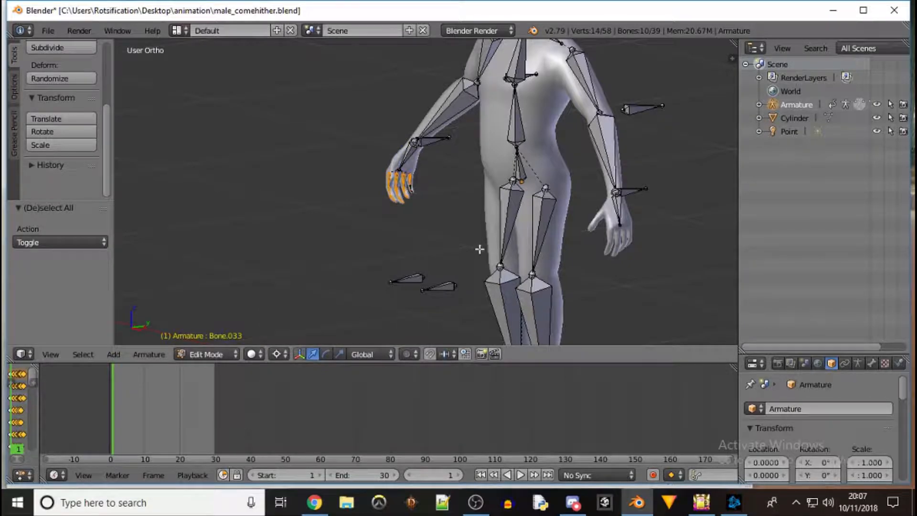
- Snap the 3D cursor to the scene centre, viewing the character from the front
{"action": "key", "text": "KP_1"}
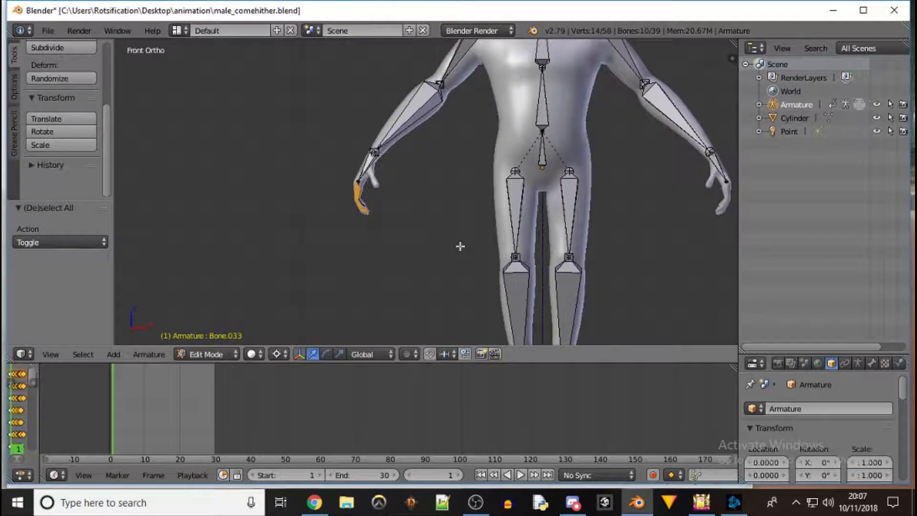
{"action": "scroll", "coordinate": [459, 246], "scroll_direction": "down", "scroll_amount": 3}
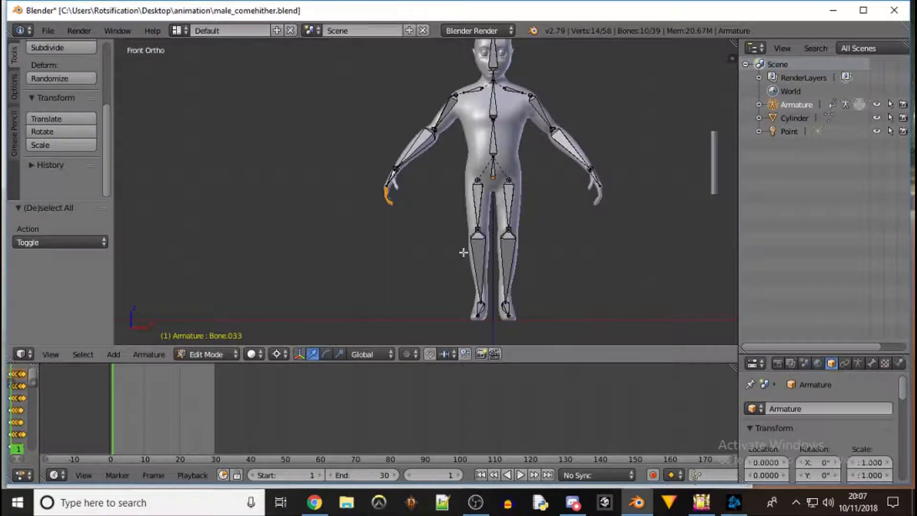
{"action": "key", "text": "s"}
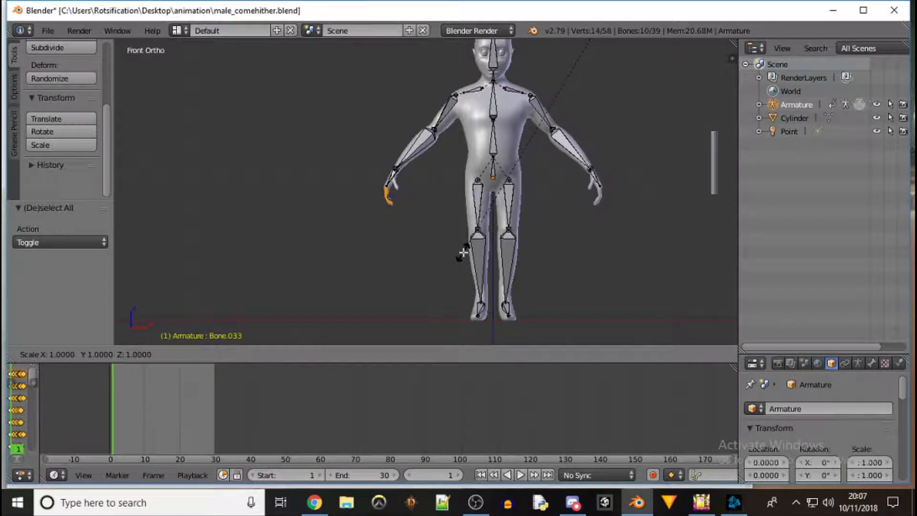
{"action": "key", "text": "Escape"}
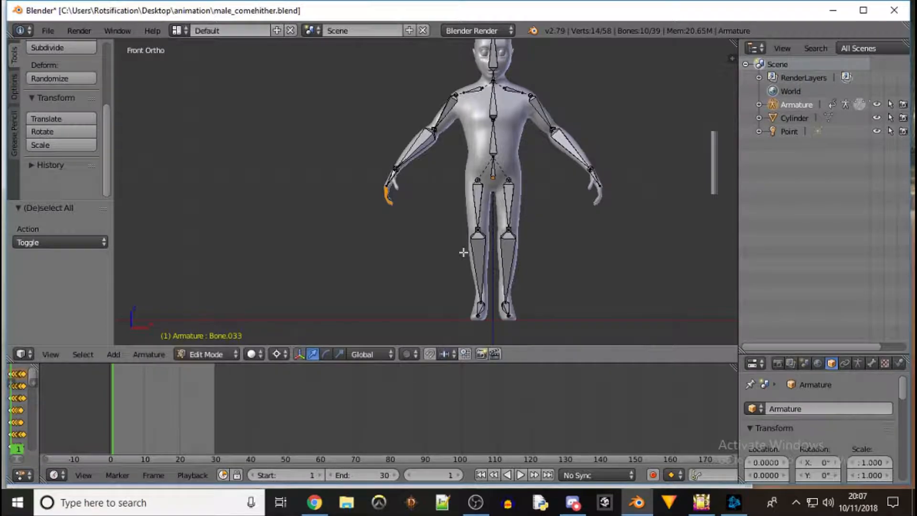
{"action": "key", "text": "shift+s"}
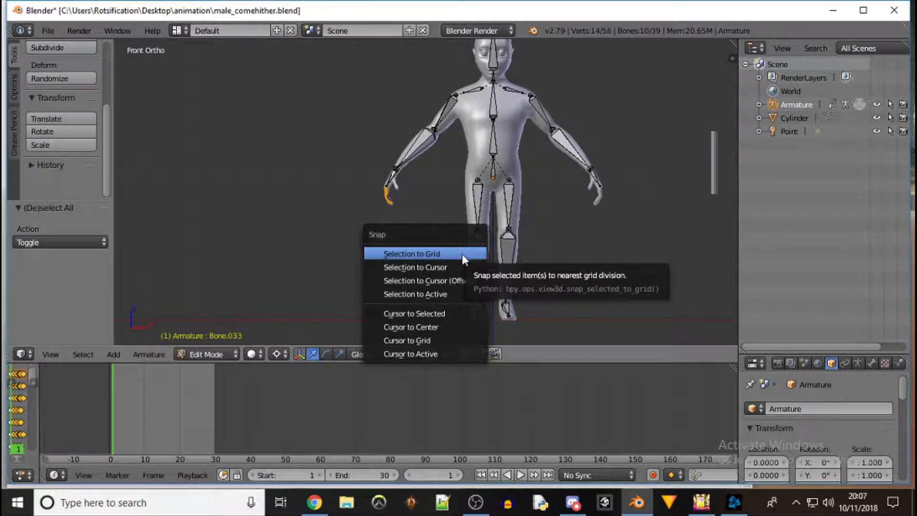
{"action": "left_click", "coordinate": [420, 326]}
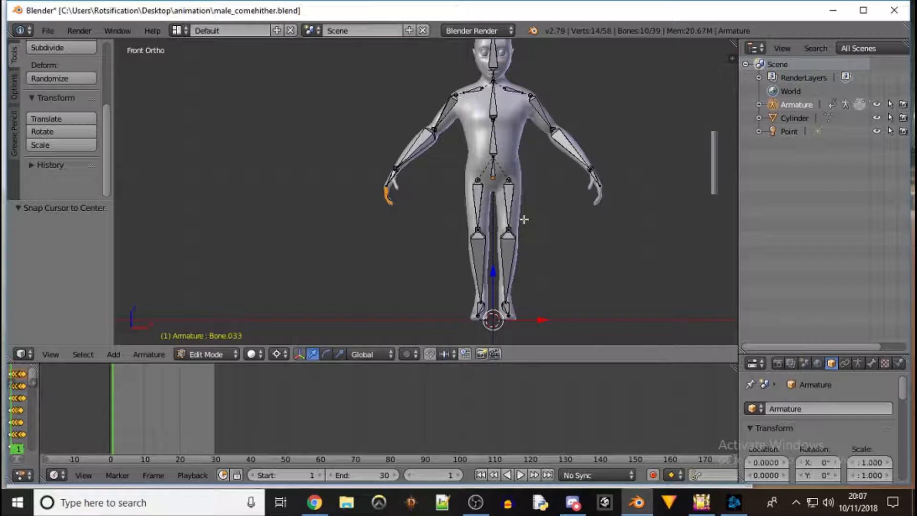
- Duplicate the selected finger bones and mirror the copies onto the left hand by scaling -1 along global X
{"action": "key", "text": "shift+d"}
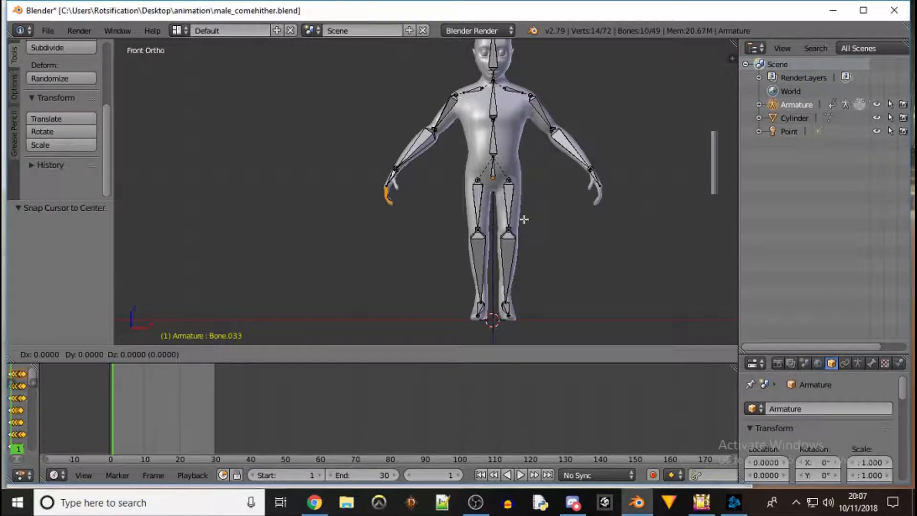
{"action": "key", "text": "s"}
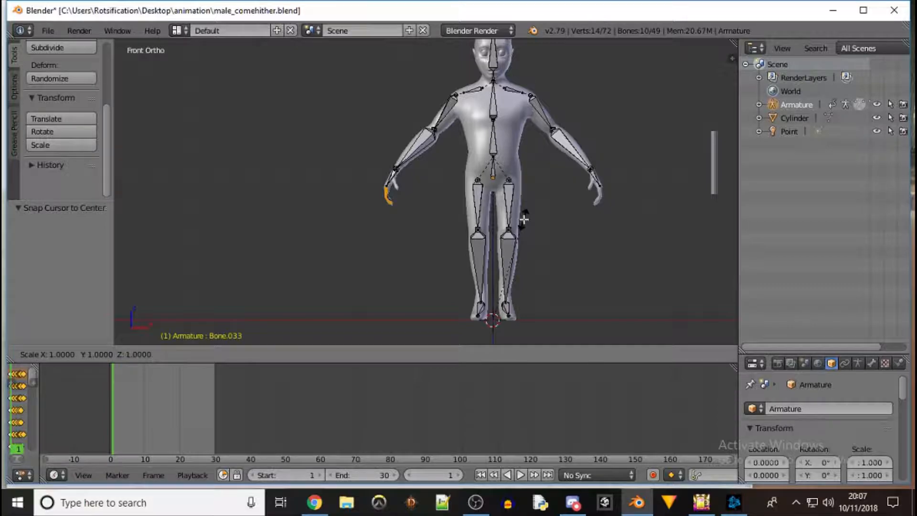
{"action": "key", "text": "x"}
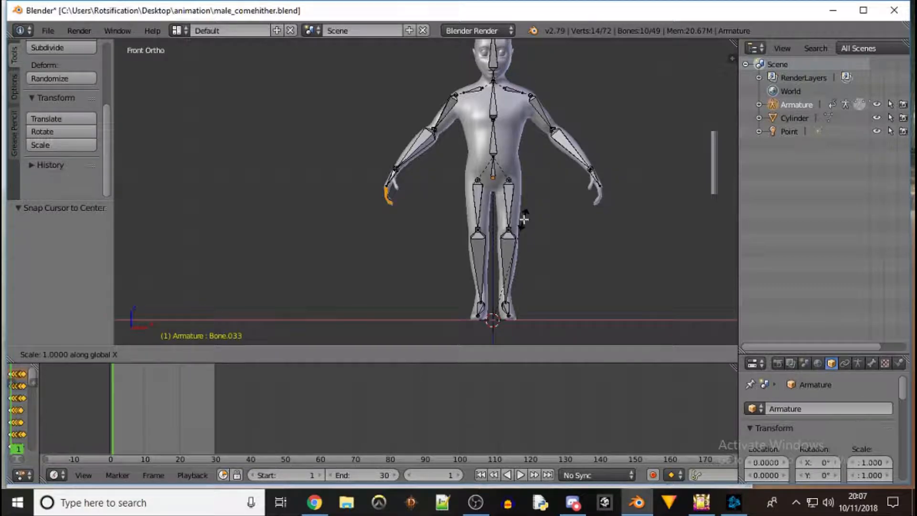
{"action": "key", "text": "minus"}
{"action": "key", "text": "1"}
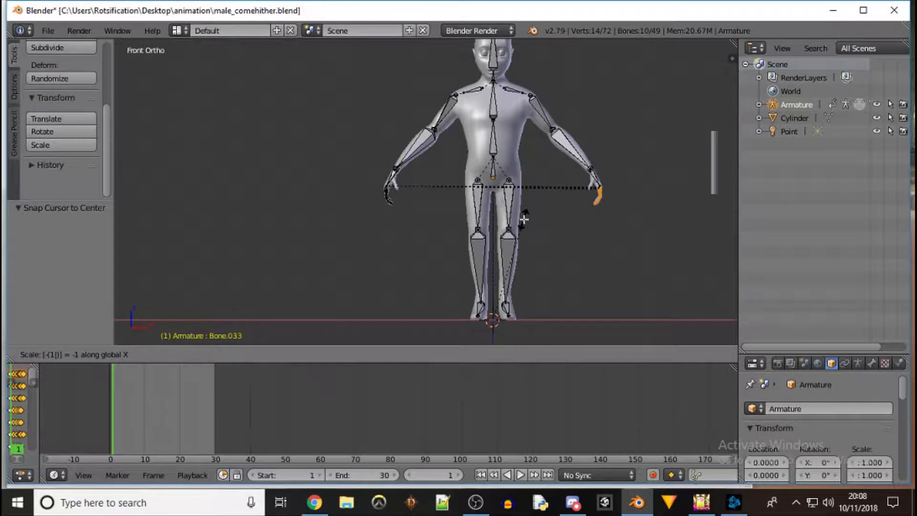
{"action": "key", "text": "Return"}
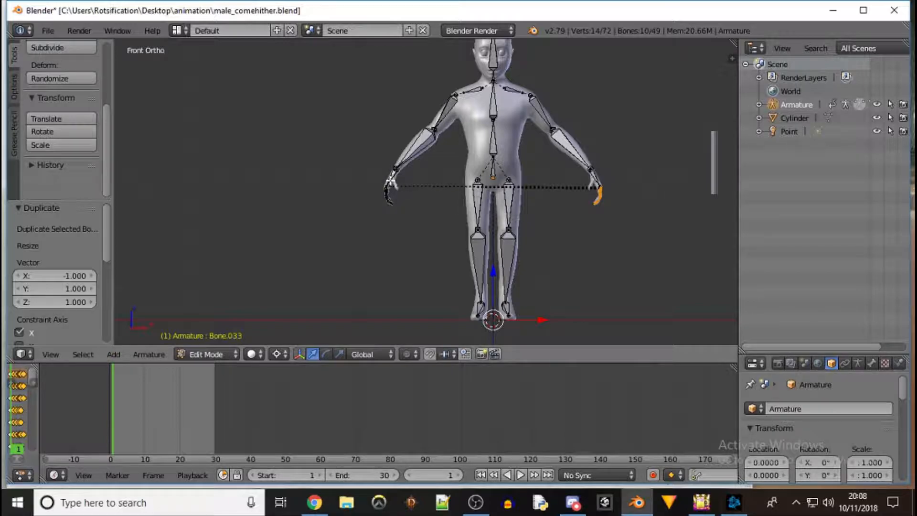
- Try rotating the right hand bone in Pose Mode to test the finger bones, then cancel the rotation
{"action": "left_click", "coordinate": [225, 354]}
{"action": "left_click", "coordinate": [227, 306]}
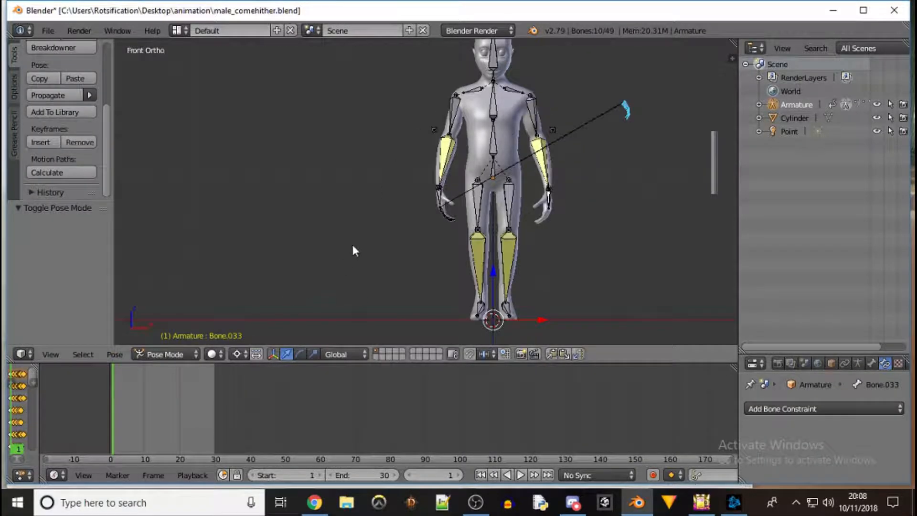
{"action": "right_click", "coordinate": [438, 195]}
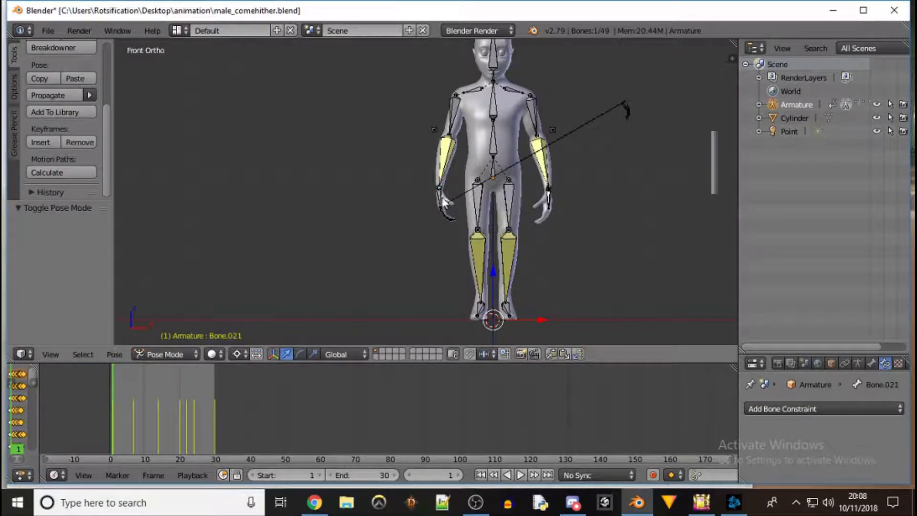
{"action": "right_click", "coordinate": [440, 199]}
{"action": "key", "text": "r"}
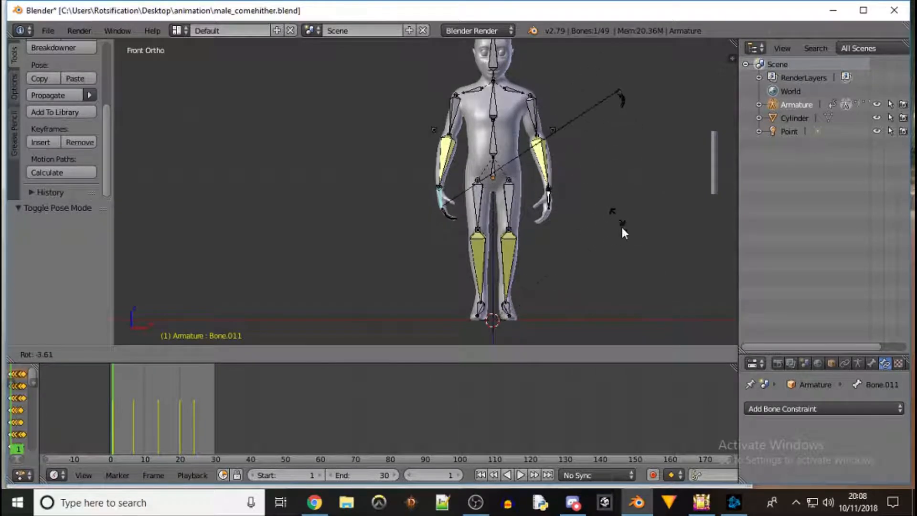
{"action": "right_click", "coordinate": [580, 301]}
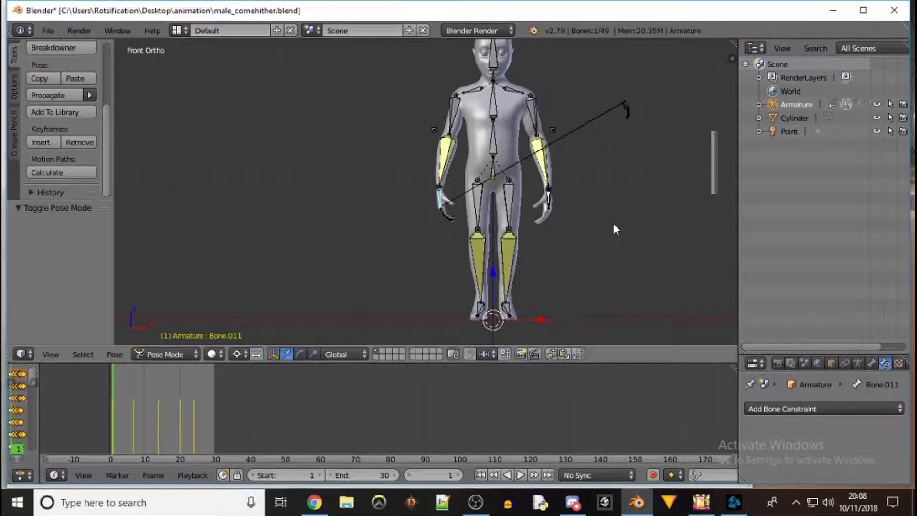
- Return to Edit Mode and examine the finger joints and connection lines around the right hand
{"action": "left_click", "coordinate": [186, 356]}
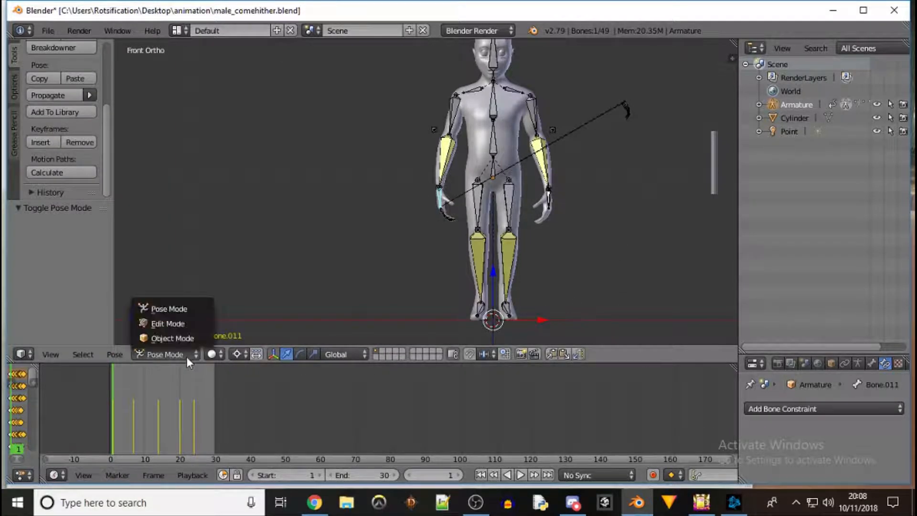
{"action": "left_click", "coordinate": [173, 323]}
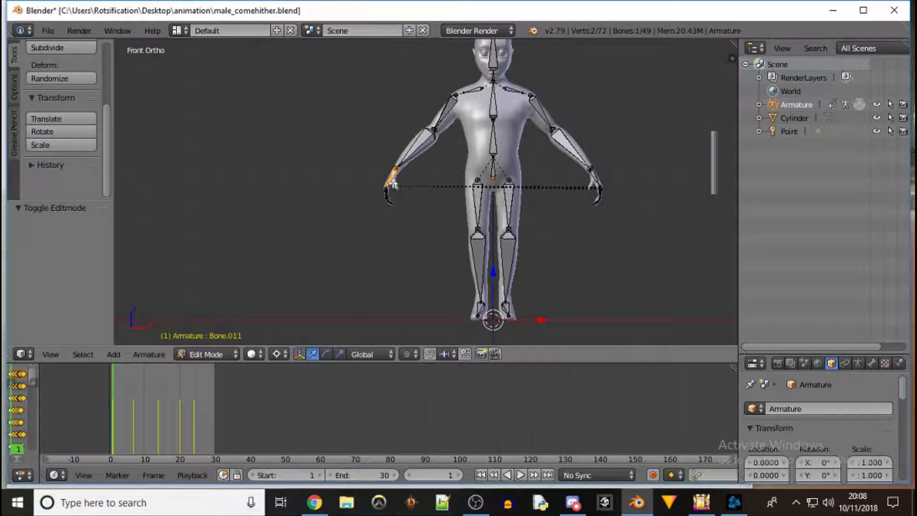
{"action": "right_click", "coordinate": [386, 195]}
{"action": "right_click", "coordinate": [385, 192]}
{"action": "scroll", "coordinate": [372, 206], "scroll_direction": "up", "scroll_amount": 7}
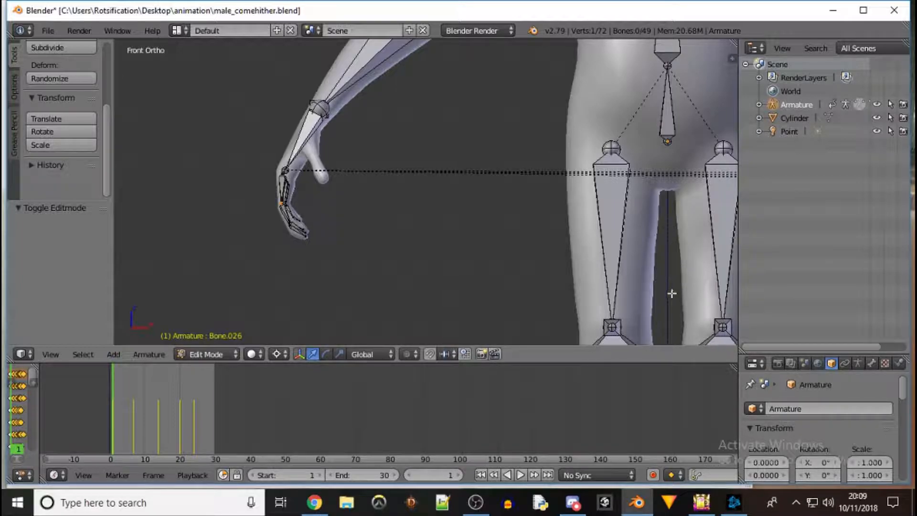
{"action": "scroll", "coordinate": [673, 275], "scroll_direction": "up", "scroll_amount": 2}
{"action": "middle_click_drag", "start_coordinate": [678, 278], "coordinate": [319, 168], "text": "shift"}
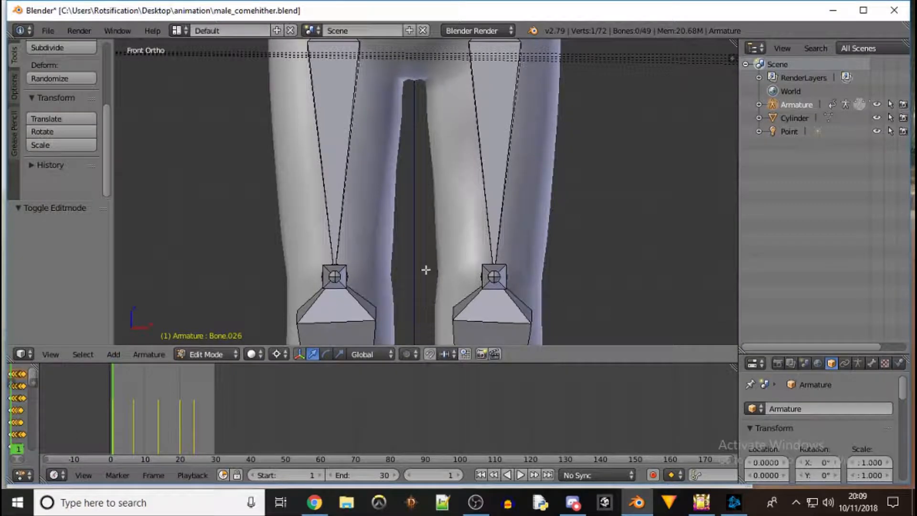
{"action": "scroll", "coordinate": [420, 283], "scroll_direction": "down", "scroll_amount": 8}
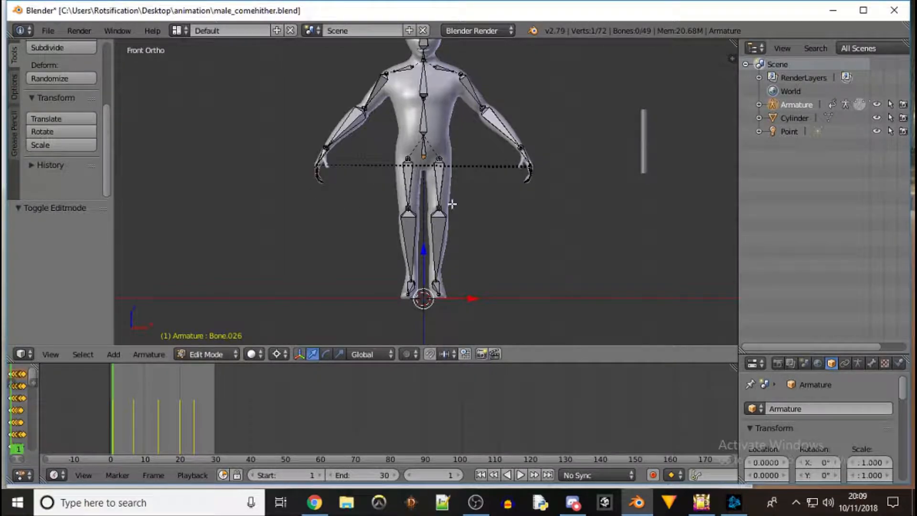
- Undo back to before the finger bones were duplicated and mirrored
{"action": "key", "text": "ctrl+z"}
{"action": "key", "text": "ctrl+z"}
{"action": "key", "text": "ctrl+z"}
{"action": "key", "text": "ctrl+z"}
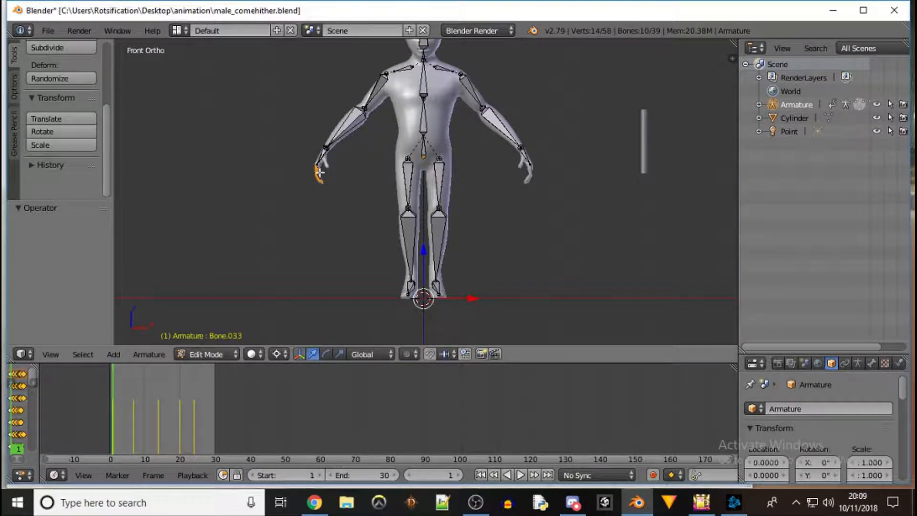
- Add the little finger's two unselected outer bones to the right hand's finger-bone selection
{"action": "middle_click_drag", "start_coordinate": [342, 170], "coordinate": [246, 185]}
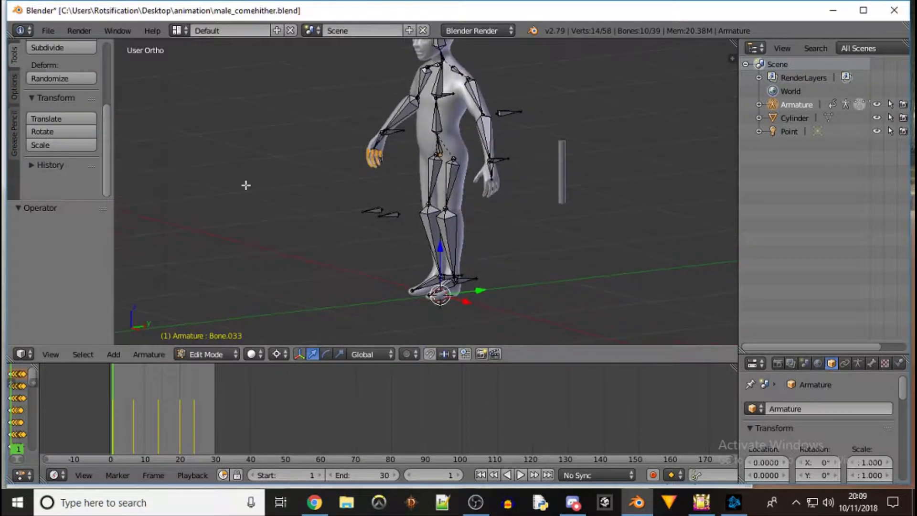
{"action": "scroll", "coordinate": [386, 171], "scroll_direction": "up", "scroll_amount": 5}
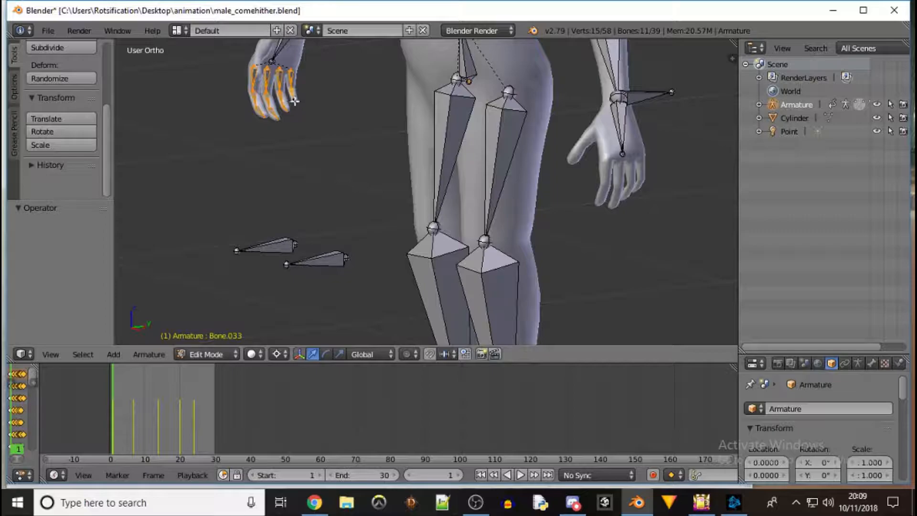
{"action": "right_click", "coordinate": [296, 100], "text": "shift"}
{"action": "middle_click_drag", "start_coordinate": [358, 150], "coordinate": [436, 151]}
{"action": "scroll", "coordinate": [436, 151], "scroll_direction": "down", "scroll_amount": 4}
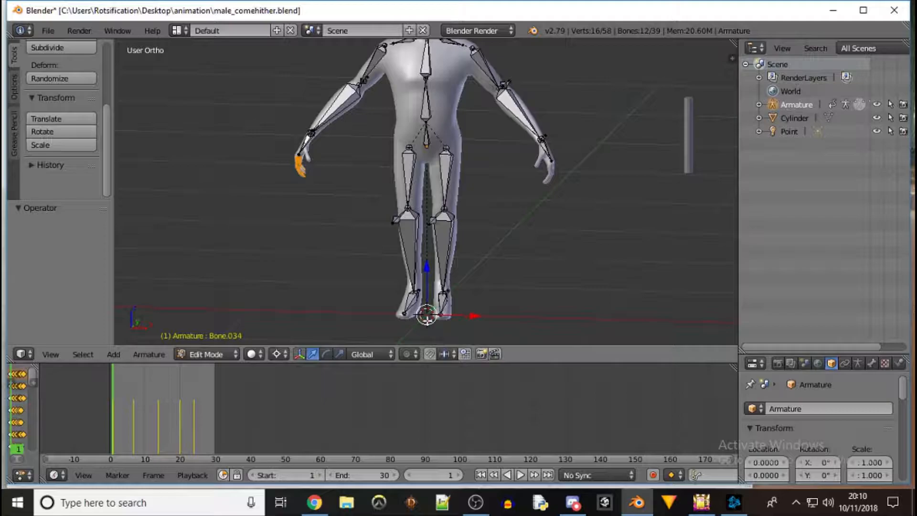
- Snap the 3D cursor to the centre and duplicate the twelve finger bones onto the left hand, scaled -1 along global X
{"action": "key", "text": "shift+s"}
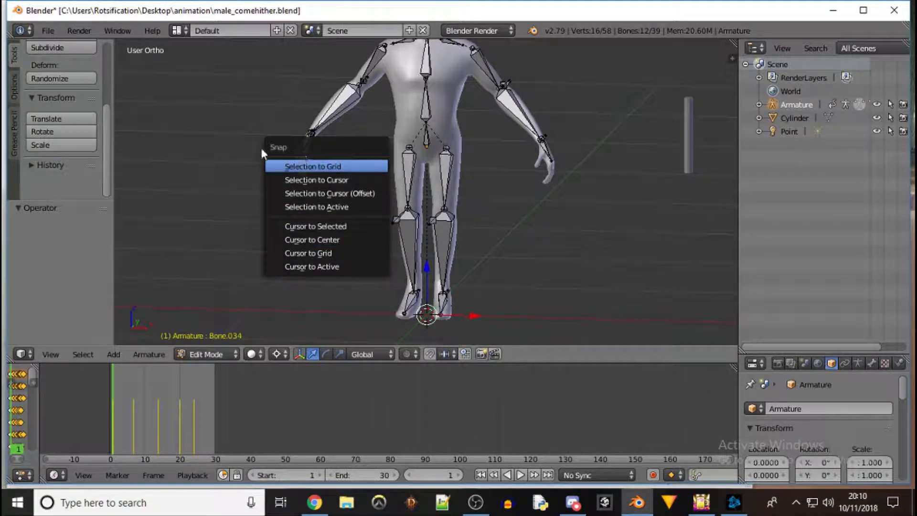
{"action": "left_click", "coordinate": [328, 238]}
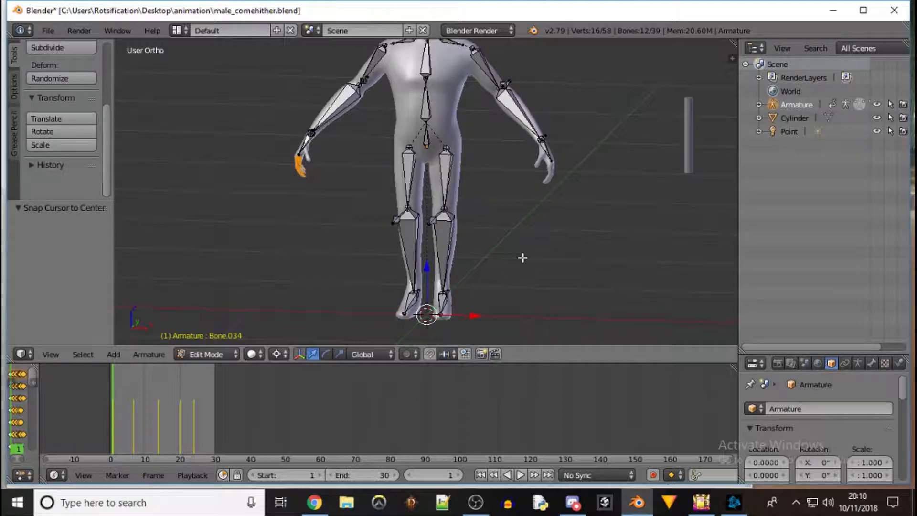
{"action": "key", "text": "KP_1"}
{"action": "key", "text": "shift+d"}
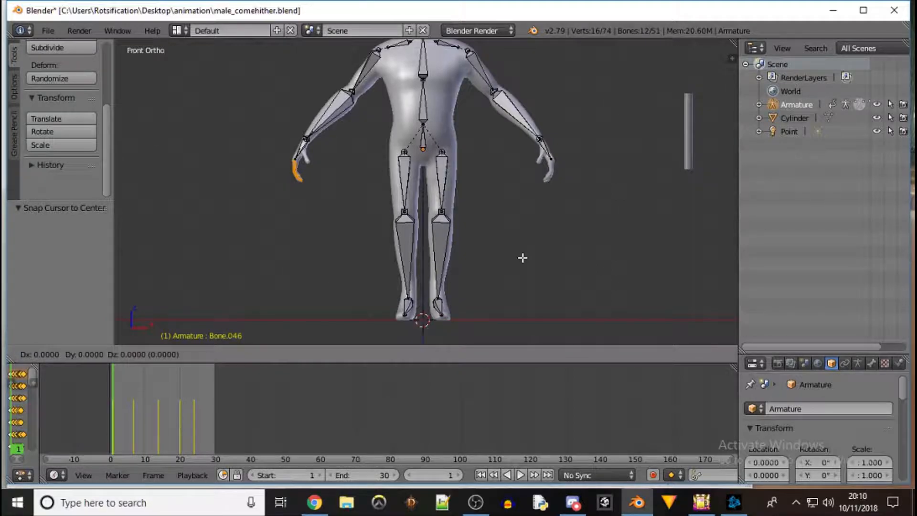
{"action": "key", "text": "s"}
{"action": "key", "text": "x"}
{"action": "type", "text": "-1"}
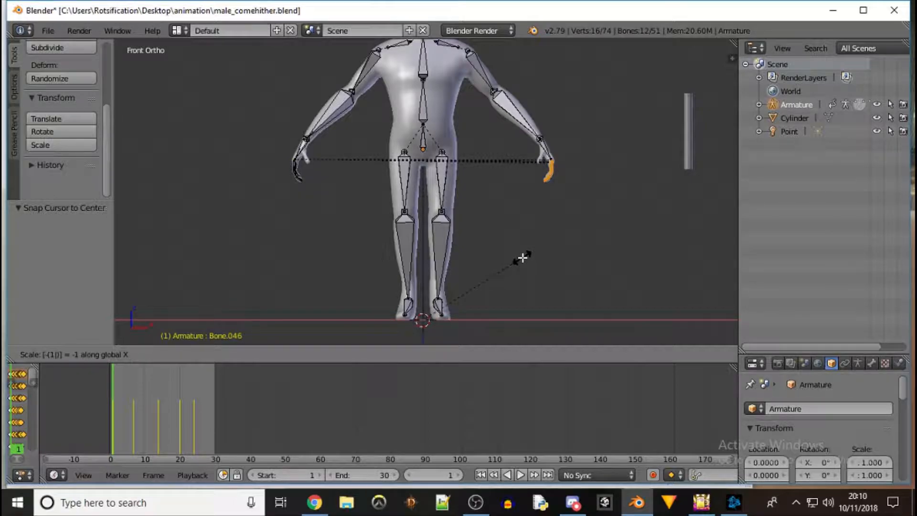
{"action": "key", "text": "Return"}
- Select the twelve mirrored finger bones on the left hand and clear their parent relationship to the right hand bone
{"action": "middle_click_drag", "start_coordinate": [602, 167], "coordinate": [532, 185]}
{"action": "scroll", "coordinate": [532, 185], "scroll_direction": "up", "scroll_amount": 5}
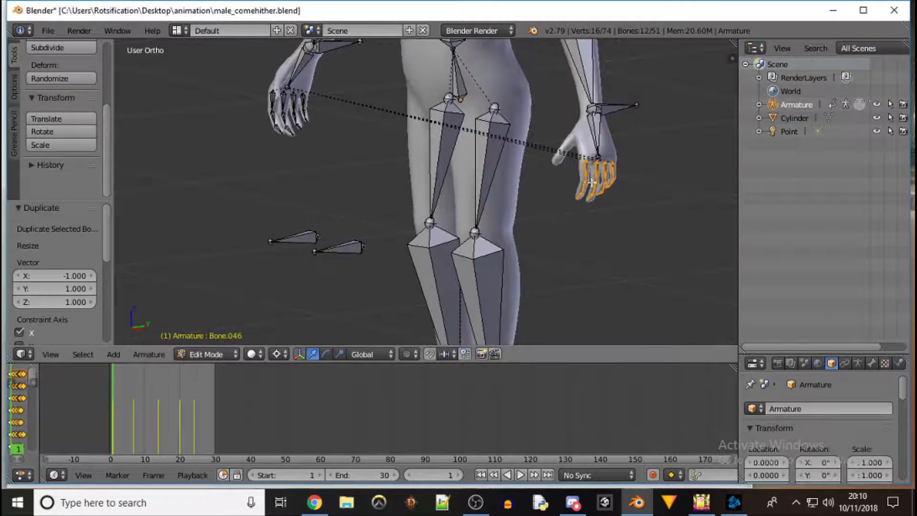
{"action": "middle_click_drag", "start_coordinate": [661, 170], "coordinate": [651, 145]}
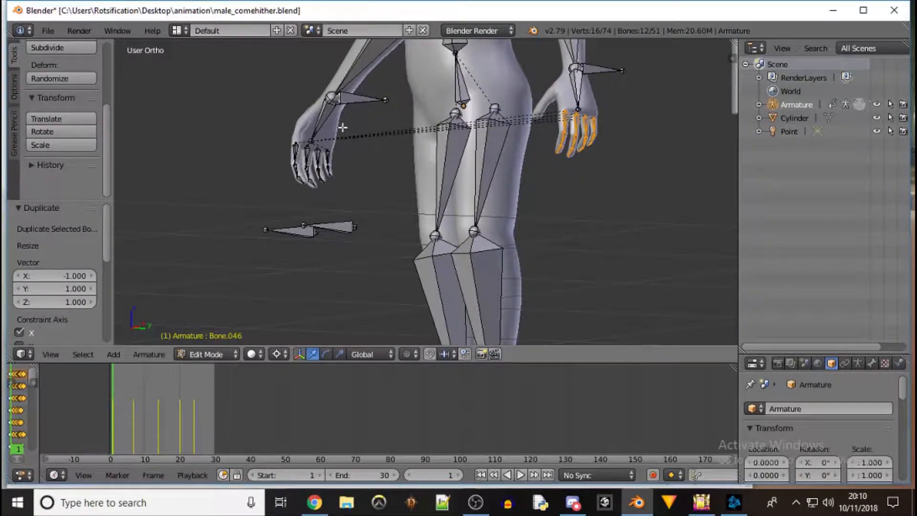
{"action": "right_click", "coordinate": [324, 115]}
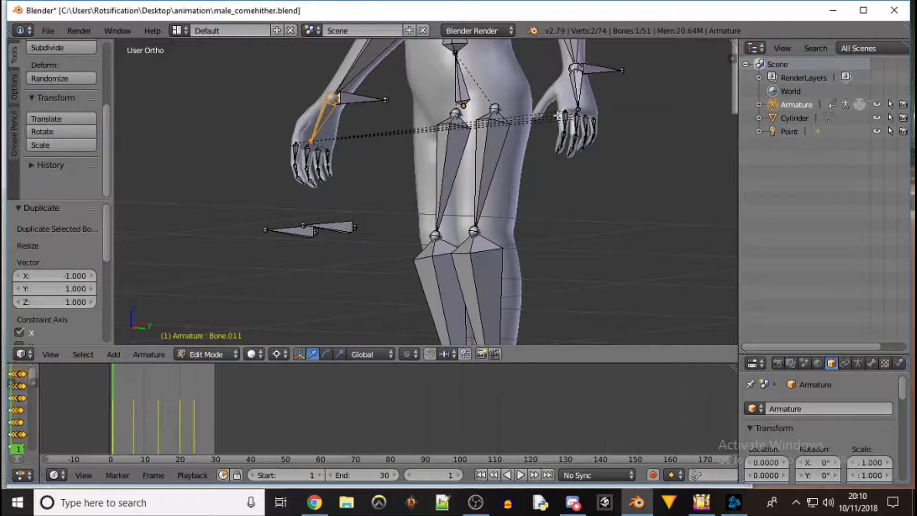
{"action": "key", "text": "b"}
{"action": "left_click_drag", "start_coordinate": [559, 111], "coordinate": [604, 164]}
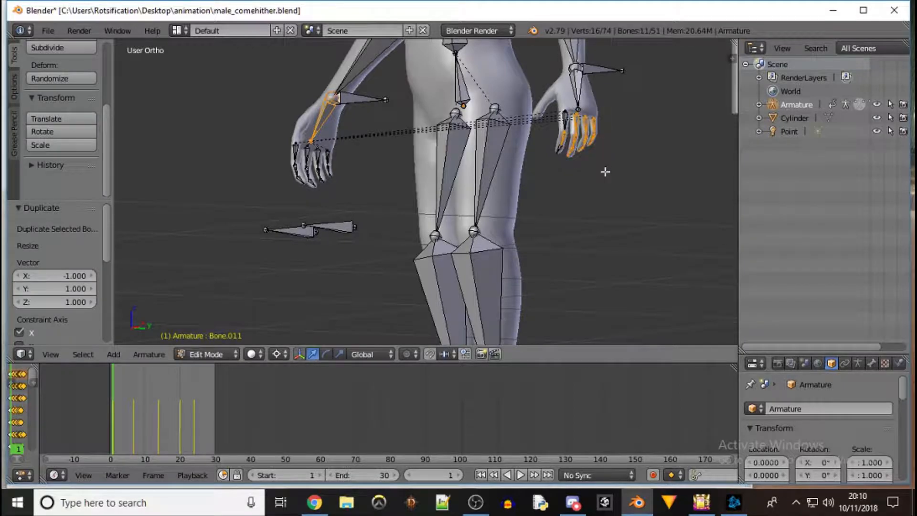
{"action": "left_click", "coordinate": [608, 169]}
{"action": "key", "text": "b"}
{"action": "key", "text": "Escape"}
{"action": "key", "text": "b"}
{"action": "left_click_drag", "start_coordinate": [604, 168], "coordinate": [549, 111]}
{"action": "middle_click_drag", "start_coordinate": [626, 131], "coordinate": [488, 148]}
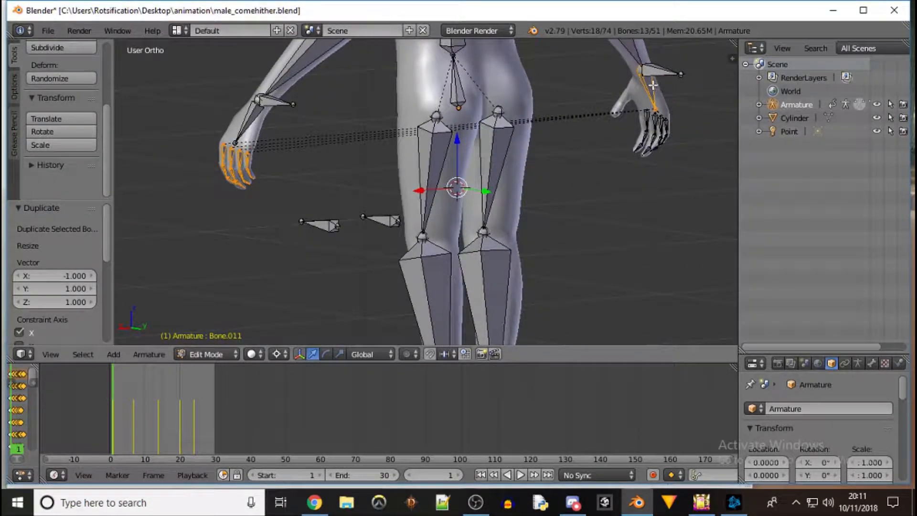
{"action": "key", "text": "x"}
{"action": "key", "text": "alt+p"}
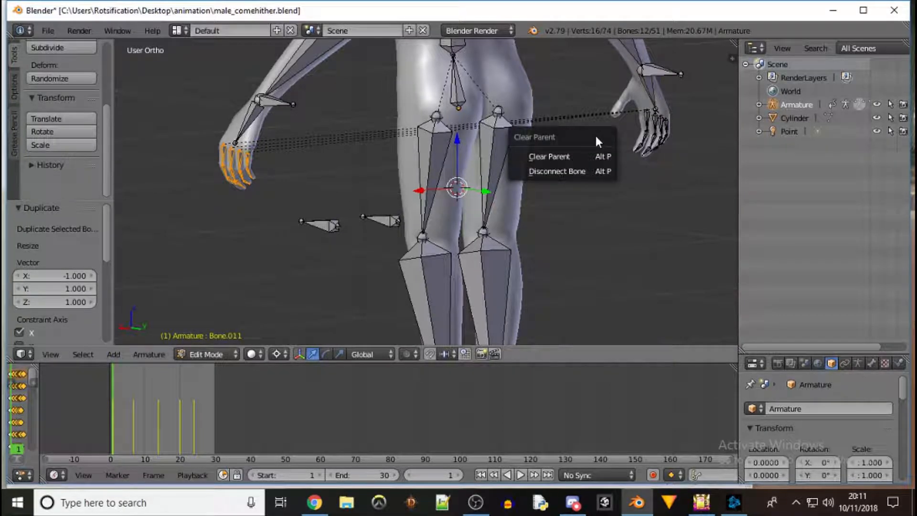
{"action": "left_click", "coordinate": [580, 156]}
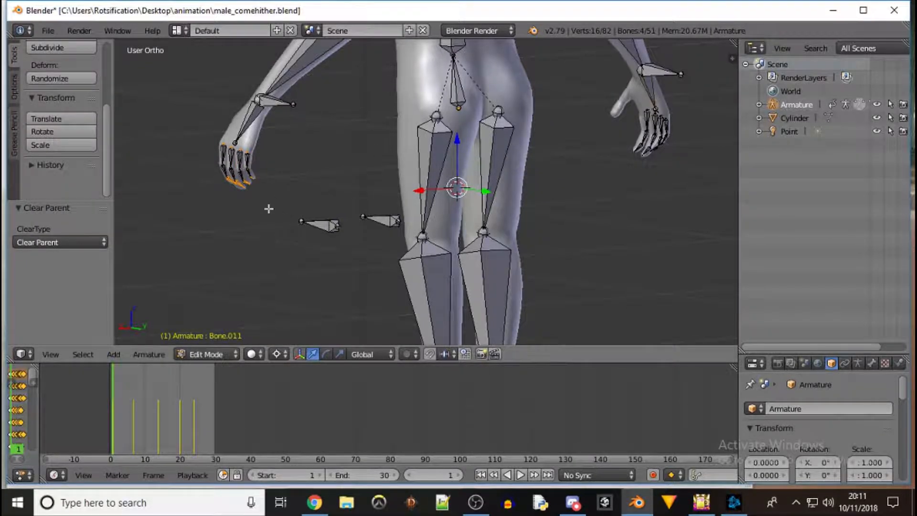
- Test-move the right hand bone to check its finger connections, and cancel the move
{"action": "middle_click_drag", "start_coordinate": [276, 162], "coordinate": [606, 177]}
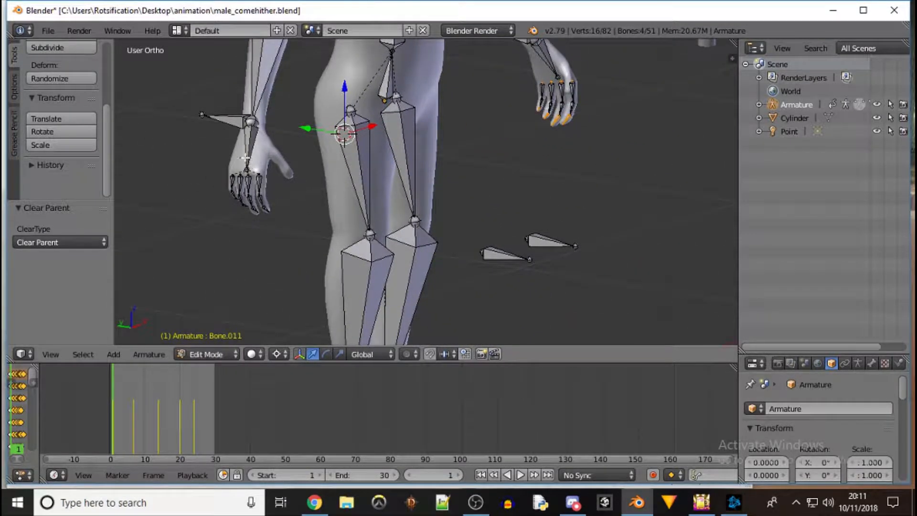
{"action": "right_click", "coordinate": [250, 140]}
{"action": "key", "text": "g"}
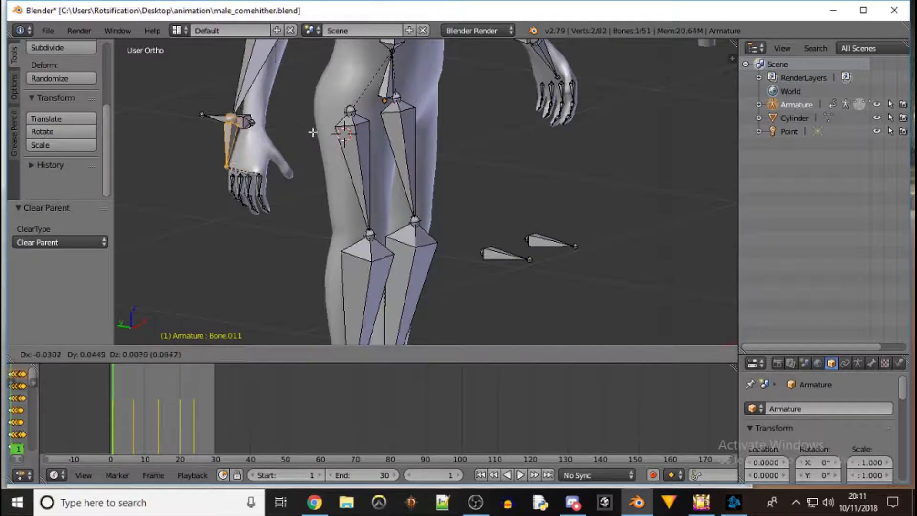
{"action": "key", "text": "Escape"}
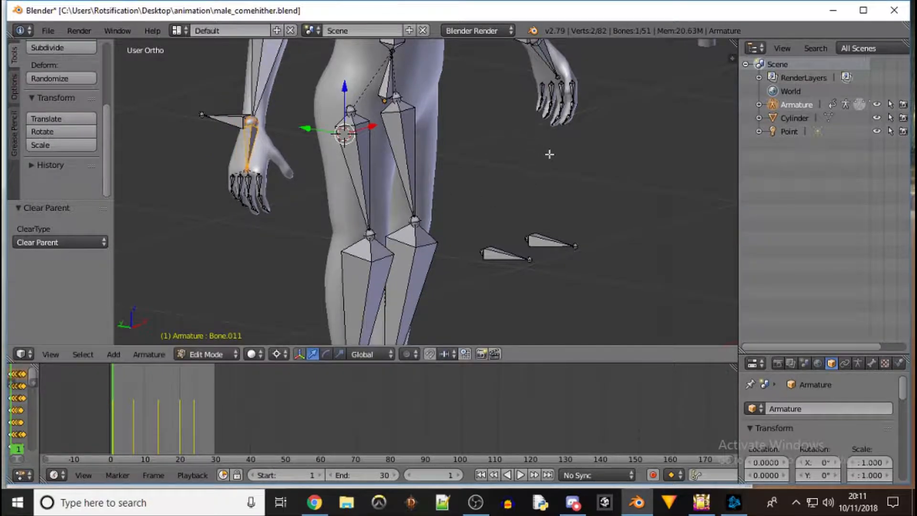
- Parent all twelve left-hand finger bones to the left hand bone with Keep Offset
{"action": "scroll", "coordinate": [590, 115], "scroll_direction": "up", "scroll_amount": 1}
{"action": "middle_click_drag", "start_coordinate": [590, 118], "coordinate": [385, 99]}
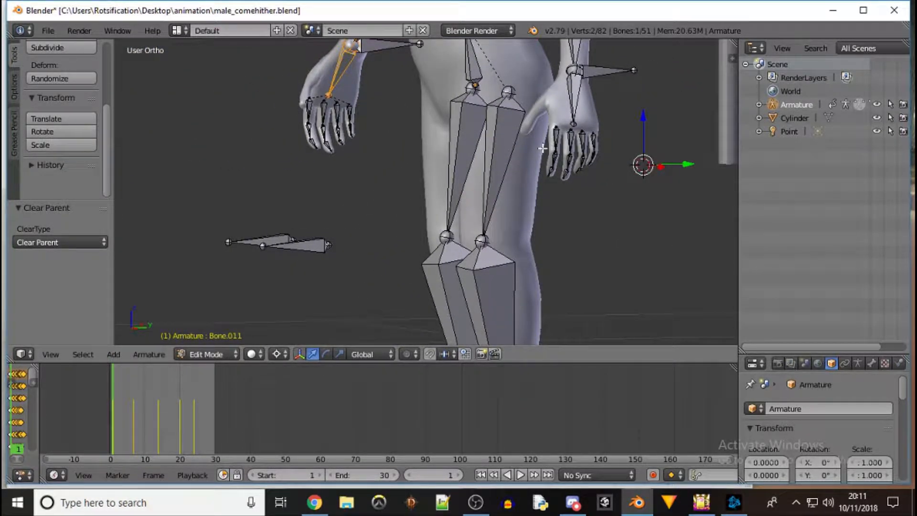
{"action": "key", "text": "a"}
{"action": "key", "text": "a"}
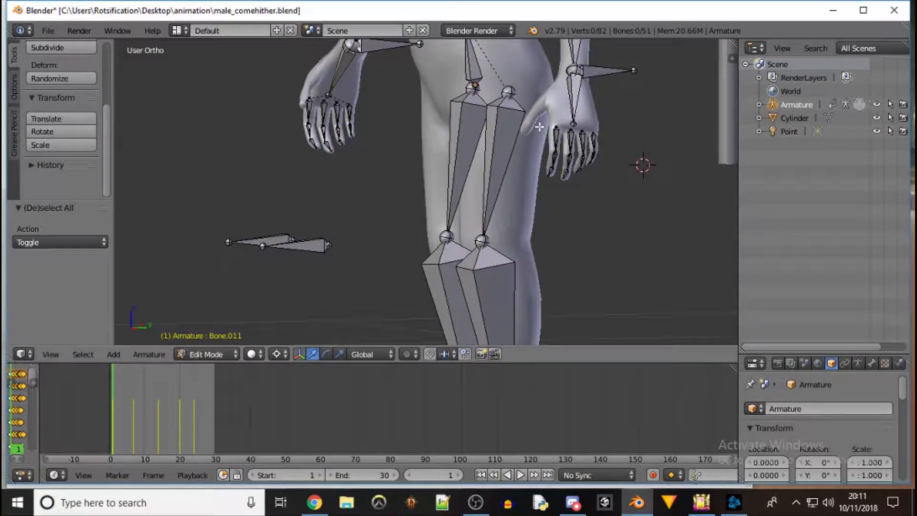
{"action": "key", "text": "b"}
{"action": "left_click_drag", "start_coordinate": [543, 125], "coordinate": [609, 183]}
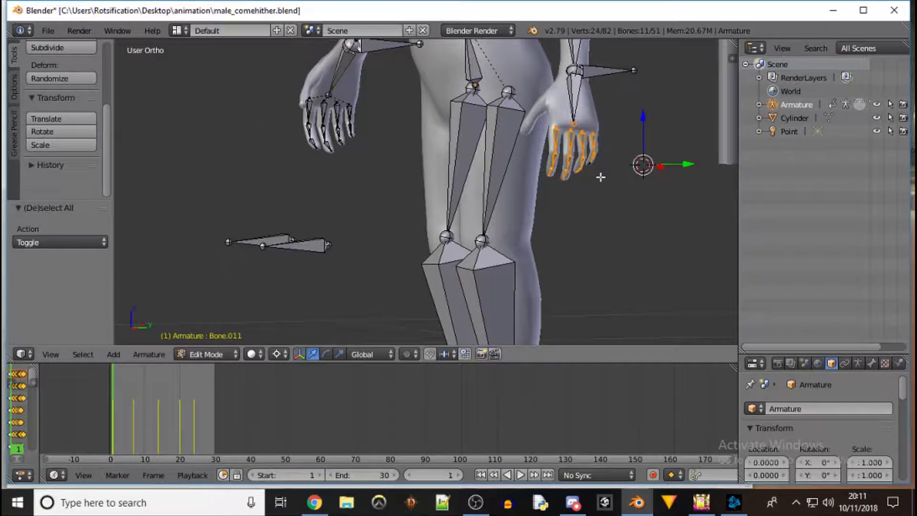
{"action": "scroll", "coordinate": [598, 174], "scroll_direction": "up", "scroll_amount": 3}
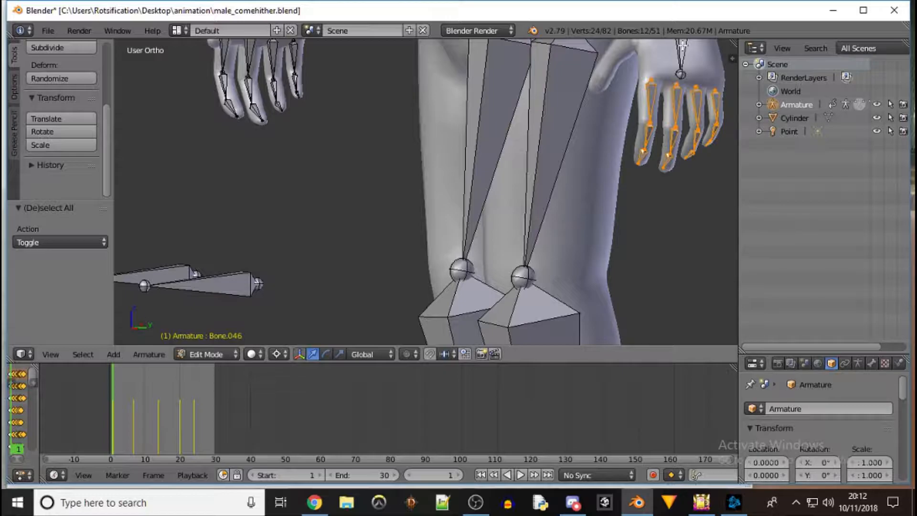
{"action": "right_click", "coordinate": [682, 45], "text": "shift"}
{"action": "key", "text": "ctrl+p"}
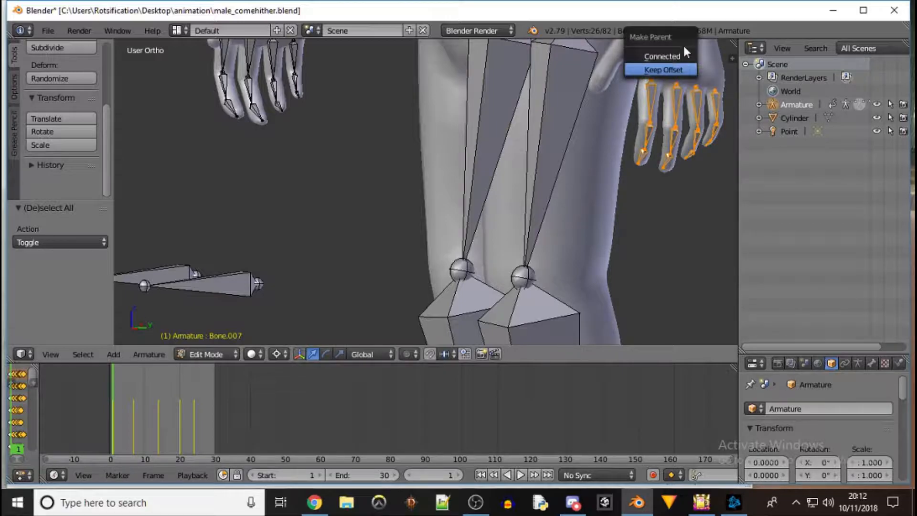
{"action": "left_click", "coordinate": [674, 69]}
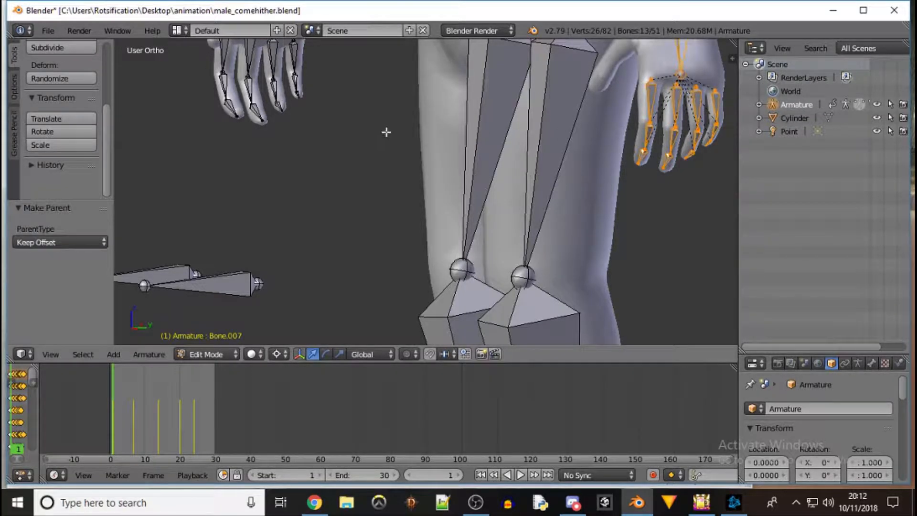
- Compare the parent connection lines of the finger bones on the right and left hands
{"action": "middle_click_drag", "start_coordinate": [309, 129], "coordinate": [525, 120]}
{"action": "middle_click_drag", "start_coordinate": [199, 138], "coordinate": [449, 139]}
{"action": "scroll", "coordinate": [449, 139], "scroll_direction": "up", "scroll_amount": 2}
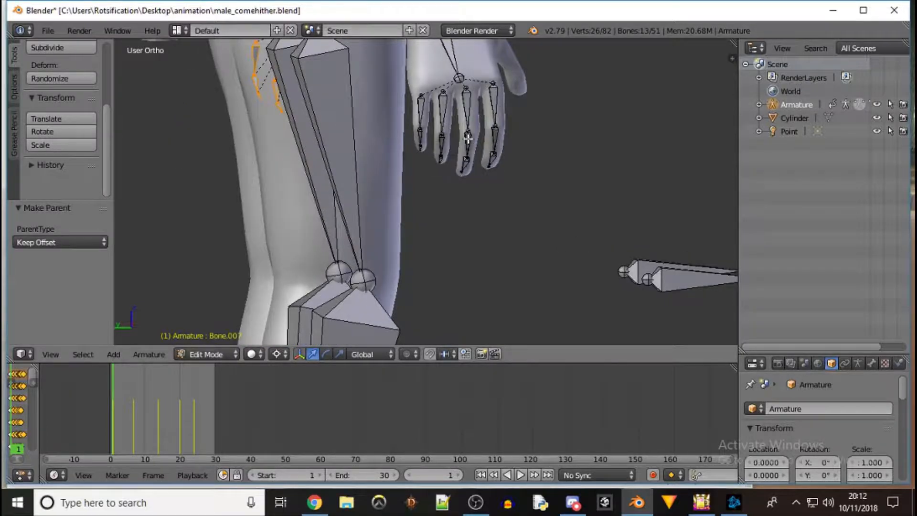
{"action": "scroll", "coordinate": [468, 139], "scroll_direction": "up", "scroll_amount": 1}
{"action": "scroll", "coordinate": [540, 102], "scroll_direction": "down", "scroll_amount": 5}
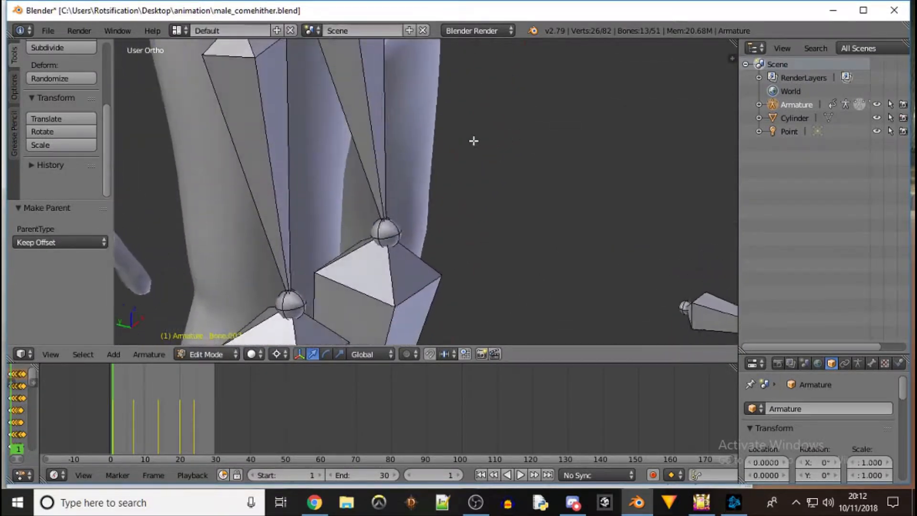
{"action": "middle_click_drag", "start_coordinate": [655, 116], "coordinate": [513, 113]}
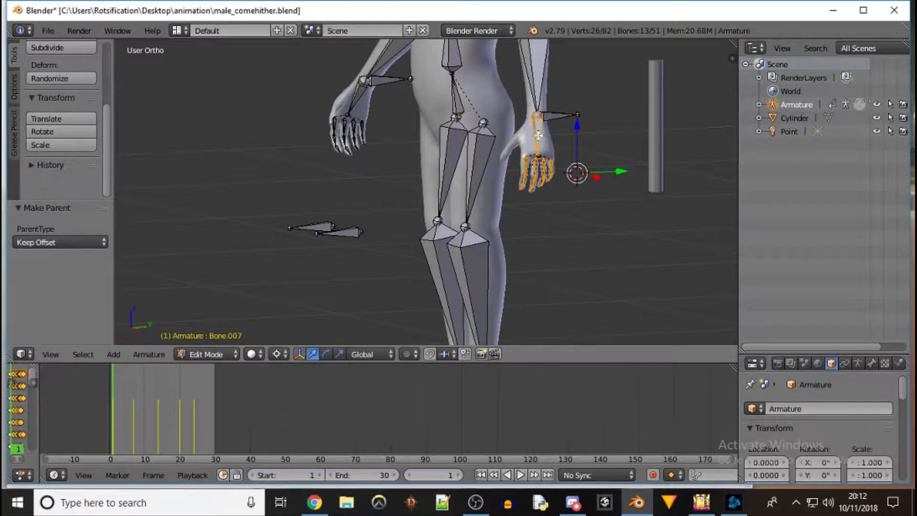
{"action": "scroll", "coordinate": [548, 176], "scroll_direction": "up", "scroll_amount": 5}
{"action": "middle_click_drag", "start_coordinate": [695, 169], "coordinate": [555, 161]}
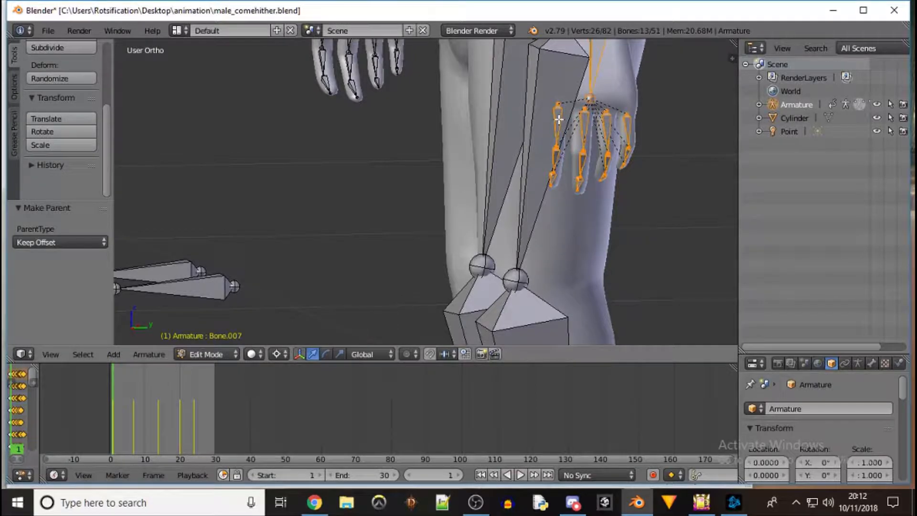
- Try to parent the left index finger's two outer bones to its base bone with Keep Offset
{"action": "key", "text": "a"}
{"action": "key", "text": "a"}
{"action": "key", "text": "a"}
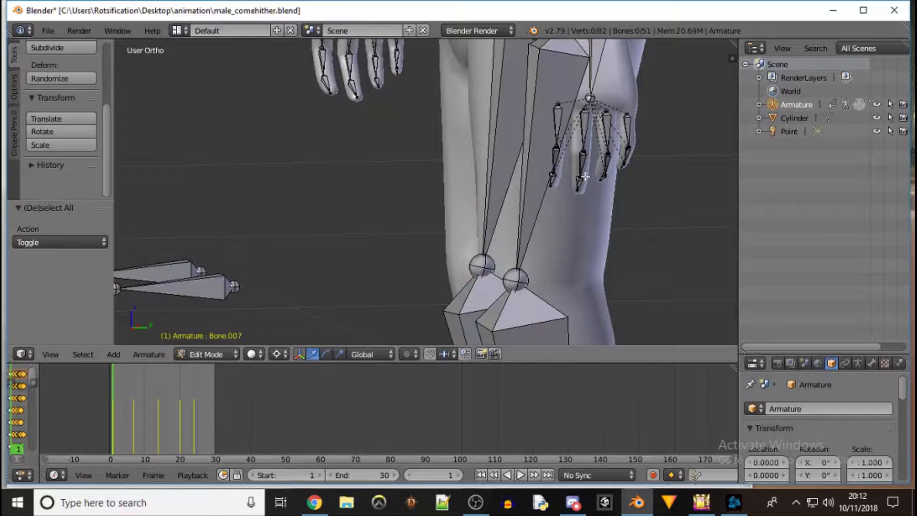
{"action": "right_click", "coordinate": [556, 152]}
{"action": "right_click", "coordinate": [556, 152], "text": "shift"}
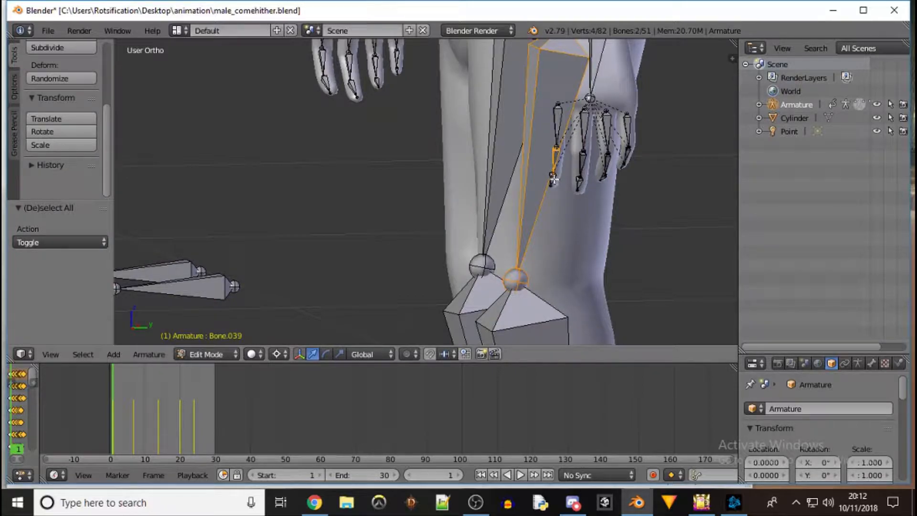
{"action": "right_click", "coordinate": [533, 167], "text": "shift"}
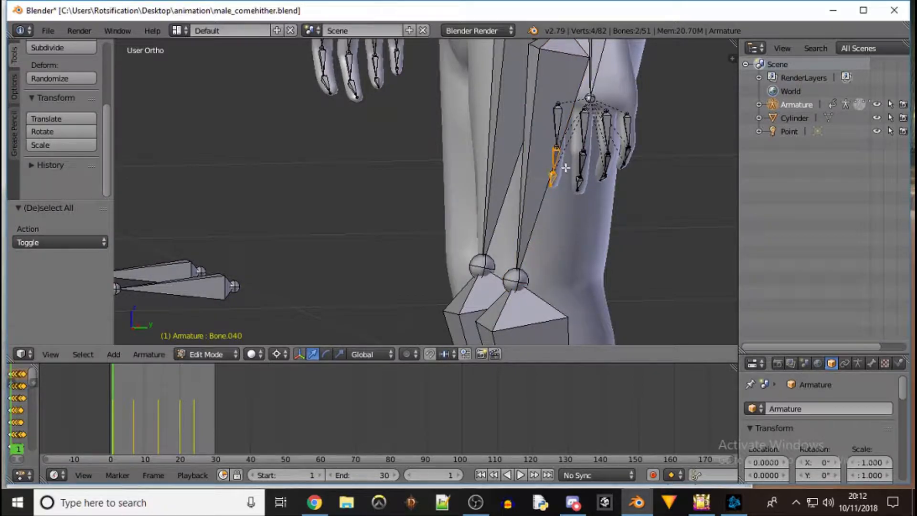
{"action": "right_click", "coordinate": [559, 115], "text": "shift"}
{"action": "right_click", "coordinate": [558, 115], "text": "shift"}
{"action": "right_click", "coordinate": [543, 91], "text": "shift"}
{"action": "key", "text": "ctrl+p"}
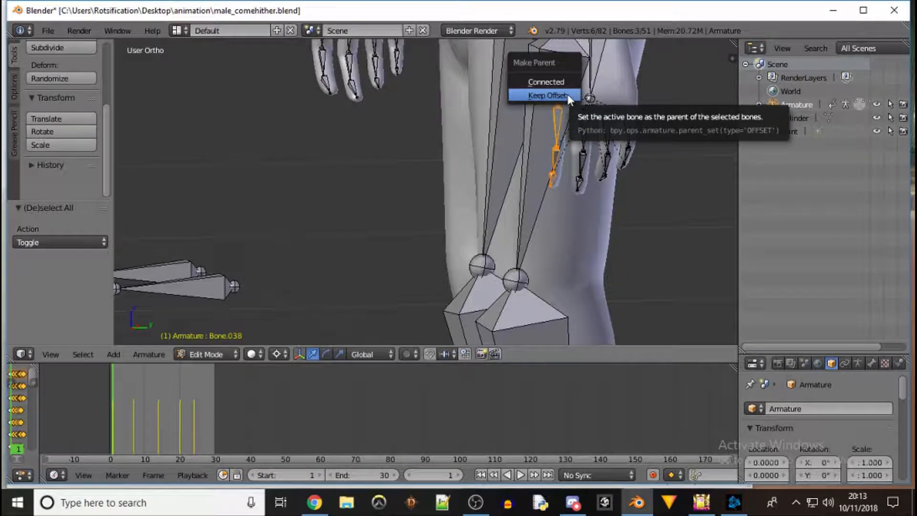
{"action": "left_click", "coordinate": [566, 95]}
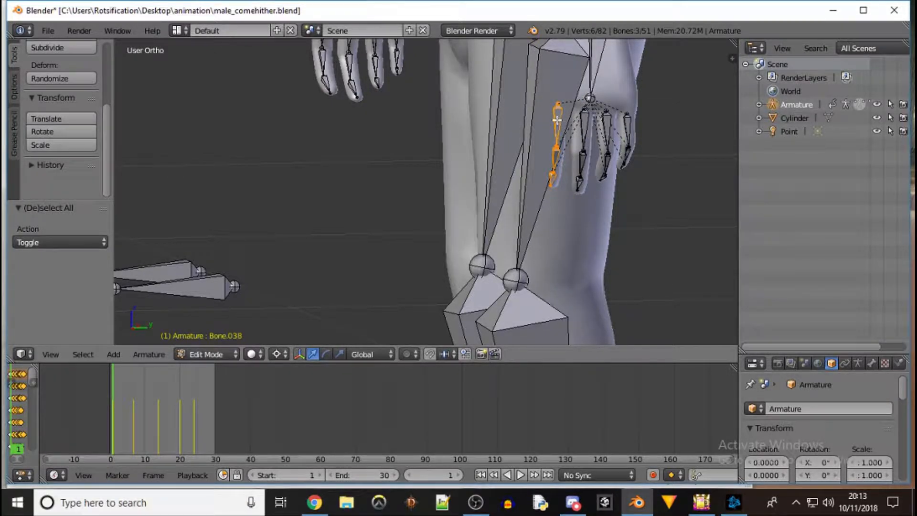
- Parent the left index finger's two outer bones to that finger's base bone, keeping the offset
{"action": "middle_click_drag", "start_coordinate": [590, 215], "coordinate": [596, 221]}
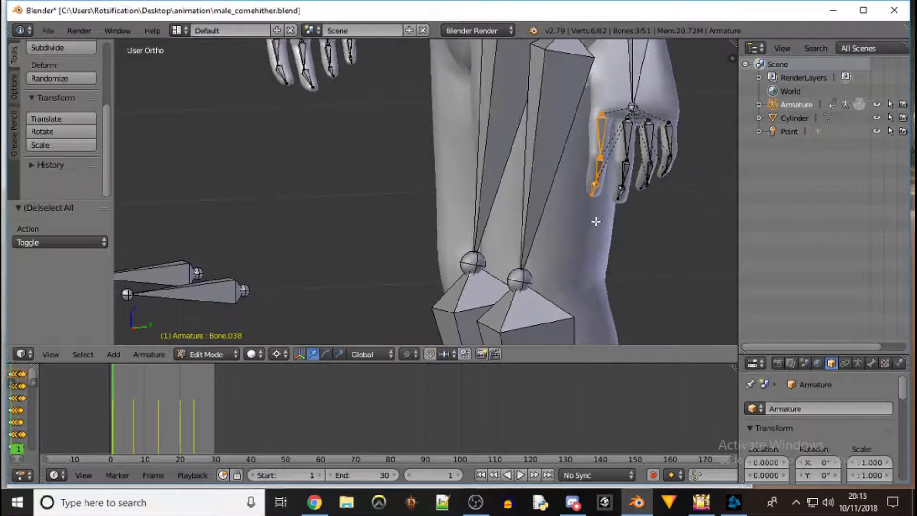
{"action": "left_click", "coordinate": [602, 131]}
{"action": "right_click", "coordinate": [597, 177]}
{"action": "right_click", "coordinate": [605, 130], "text": "shift"}
{"action": "key", "text": "ctrl+p"}
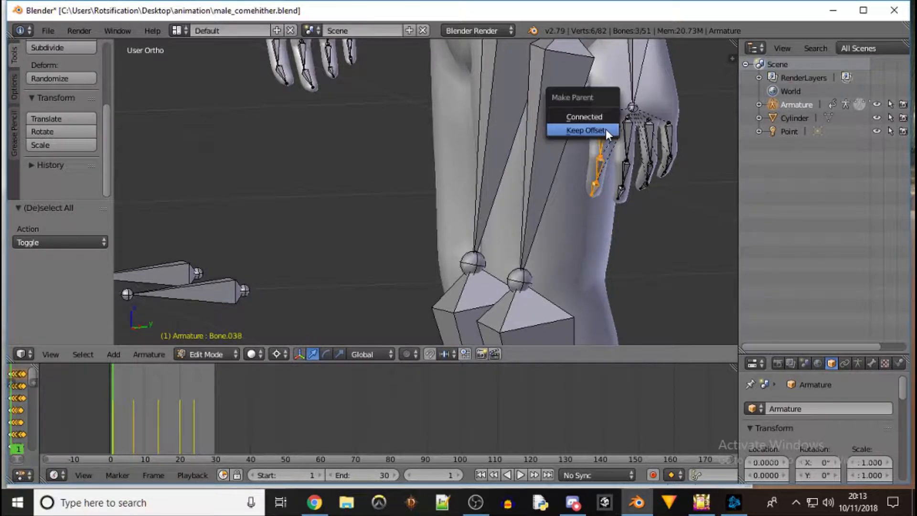
{"action": "left_click", "coordinate": [586, 130]}
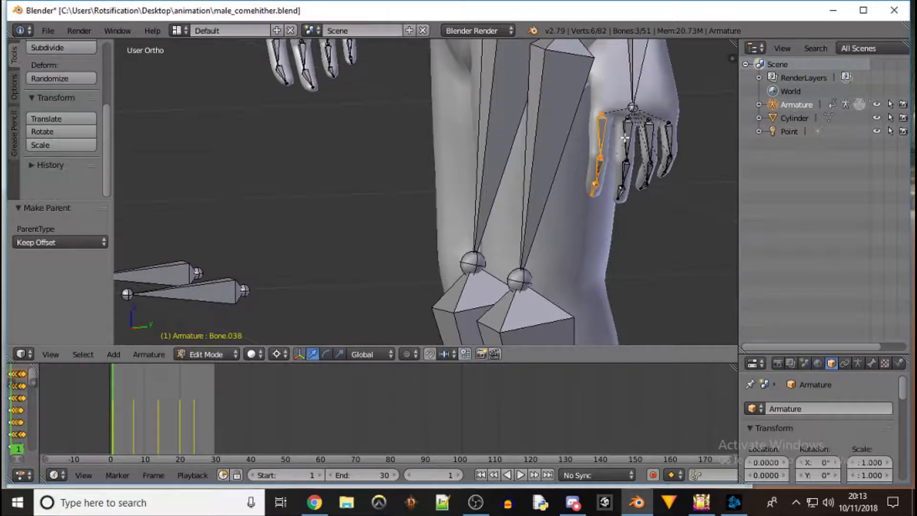
- Parent the left middle finger's two outer bones to its base bone with Keep Offset
{"action": "right_click", "coordinate": [630, 127]}
{"action": "right_click", "coordinate": [623, 190]}
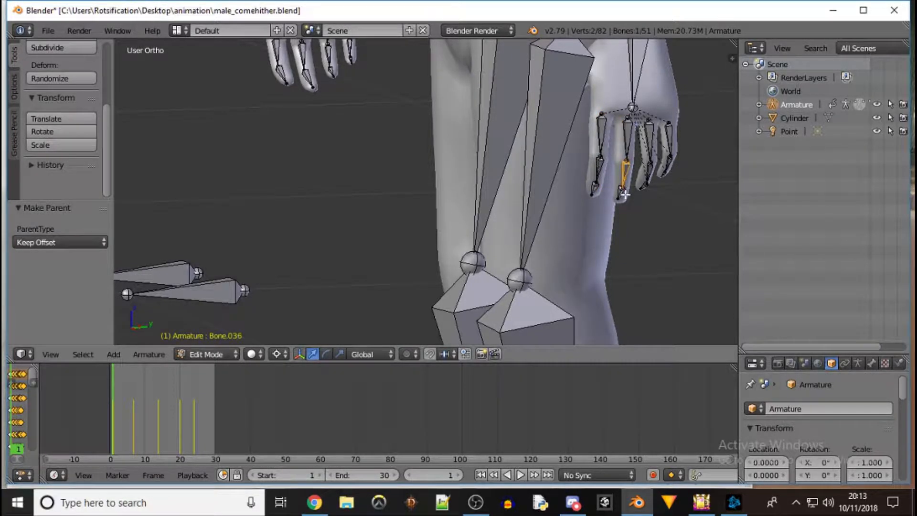
{"action": "right_click", "coordinate": [630, 143], "text": "shift"}
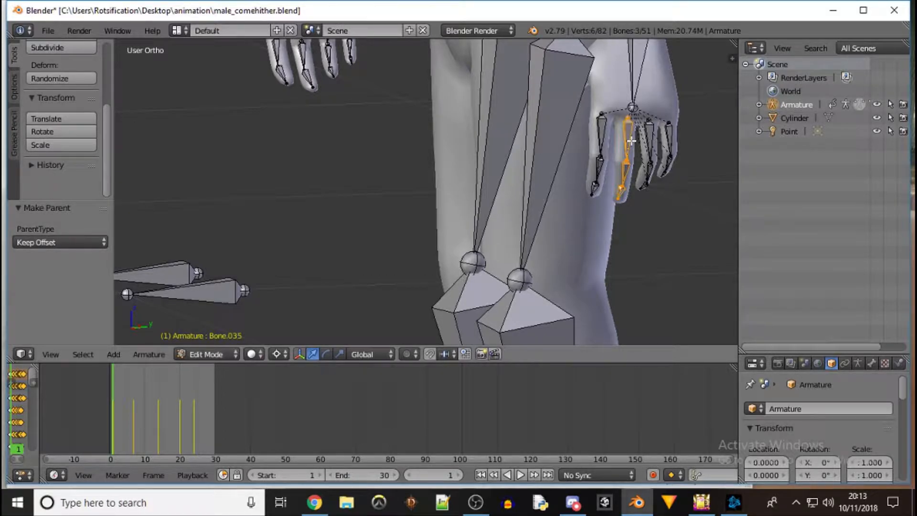
{"action": "key", "text": "ctrl+p"}
{"action": "left_click", "coordinate": [631, 142]}
- Parent the left ring finger's middle bone to its base bone with Keep Offset
{"action": "right_click", "coordinate": [648, 173]}
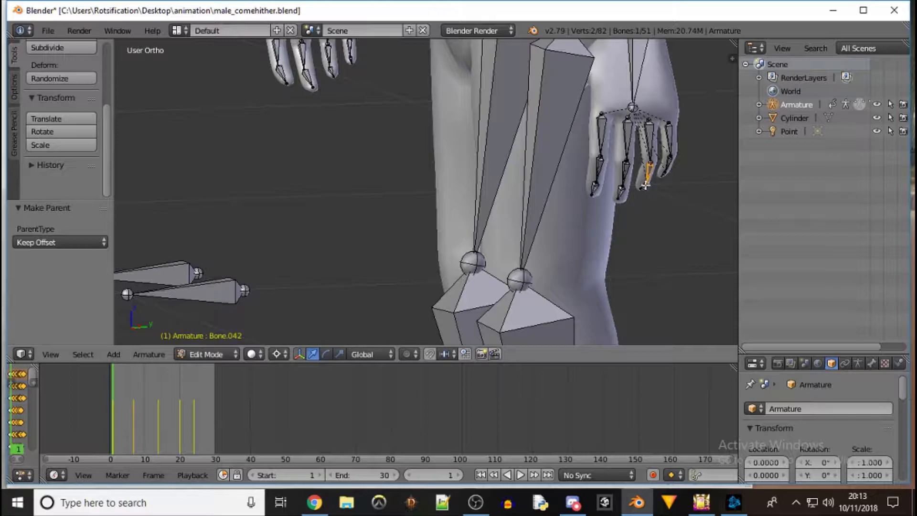
{"action": "right_click", "coordinate": [649, 131], "text": "shift"}
{"action": "key", "text": "ctrl+p"}
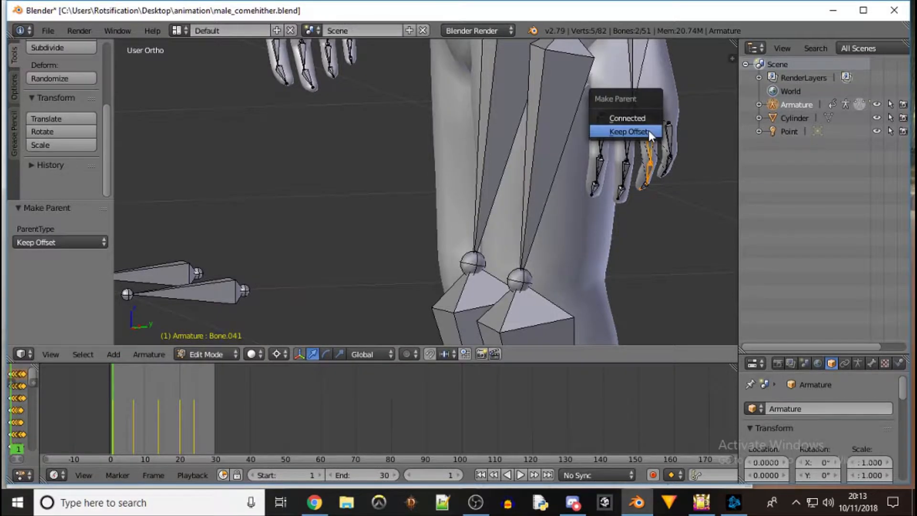
{"action": "left_click", "coordinate": [648, 129]}
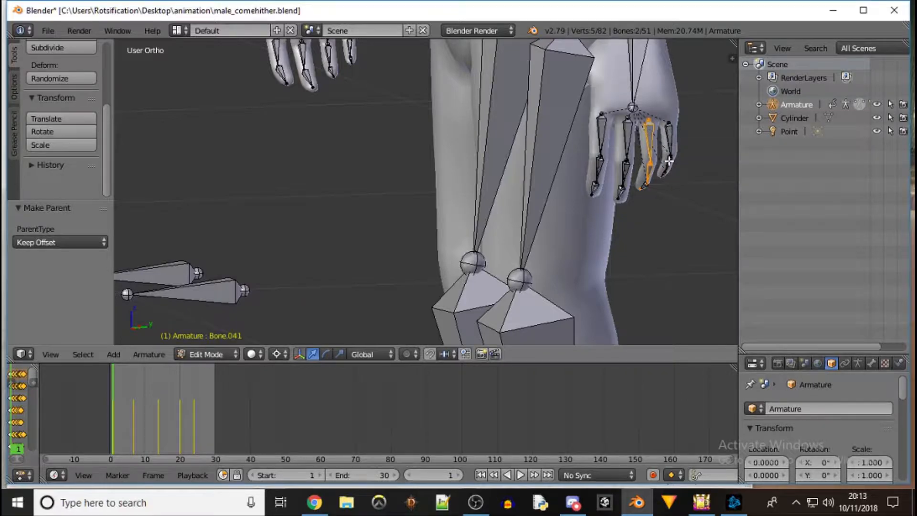
- Clear the parent of the left ring finger's middle bone
{"action": "scroll", "coordinate": [668, 165], "scroll_direction": "up", "scroll_amount": 2}
{"action": "middle_click_drag", "start_coordinate": [712, 165], "coordinate": [669, 169]}
{"action": "middle_click_drag", "start_coordinate": [429, 238], "coordinate": [433, 206]}
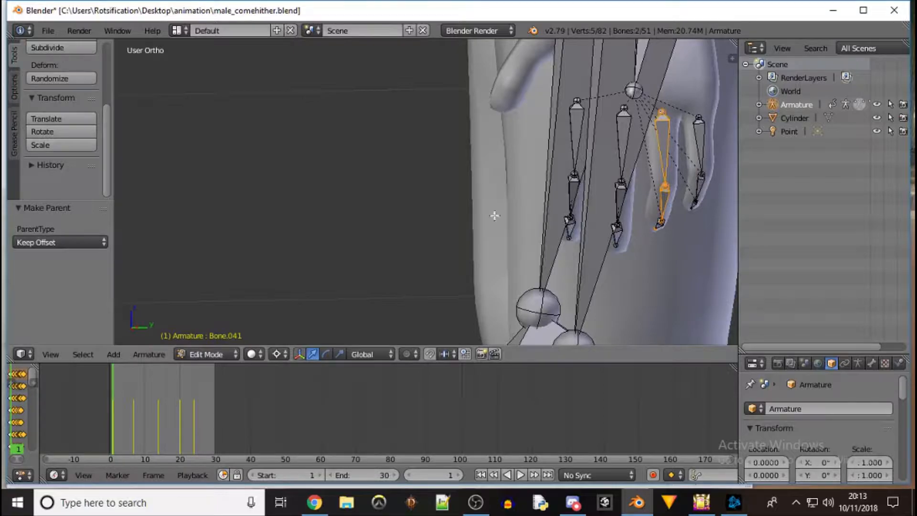
{"action": "left_click", "coordinate": [659, 225]}
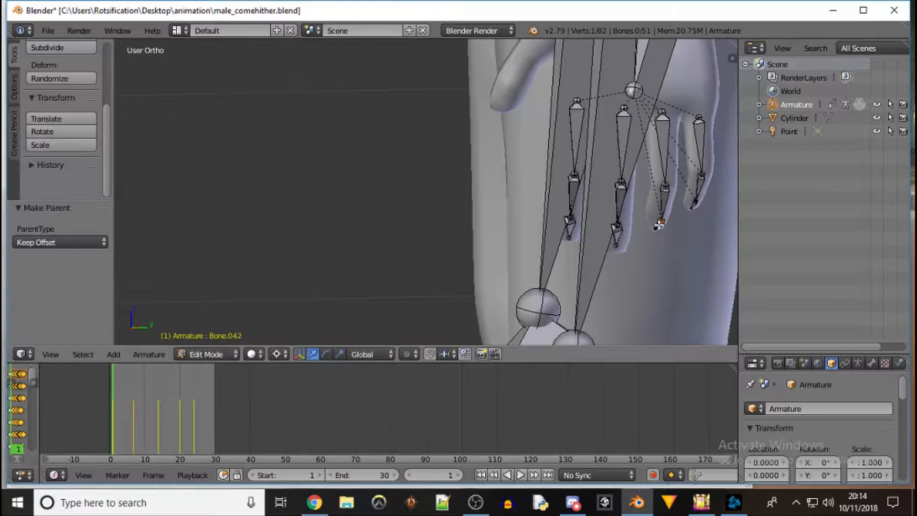
{"action": "middle_click_drag", "start_coordinate": [666, 221], "coordinate": [638, 211]}
{"action": "left_click", "coordinate": [394, 138]}
{"action": "left_click", "coordinate": [393, 138]}
{"action": "left_click", "coordinate": [394, 139]}
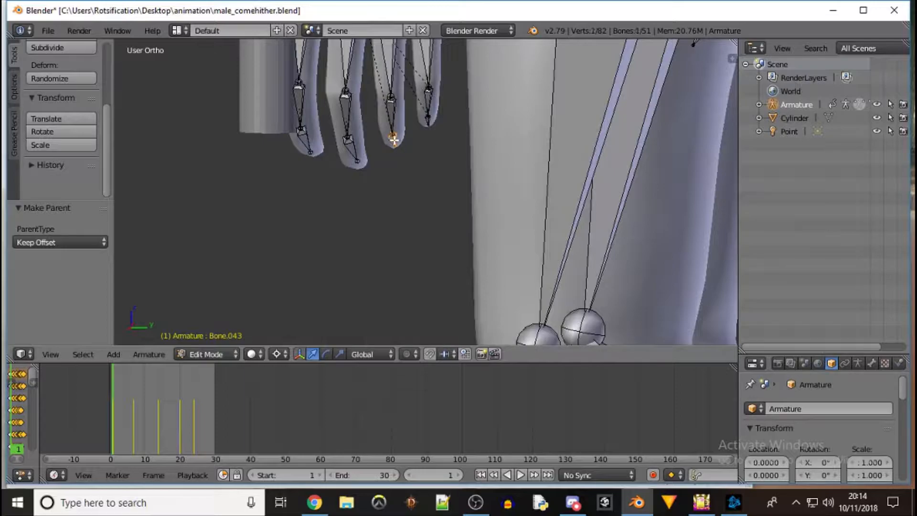
{"action": "left_click", "coordinate": [393, 108]}
{"action": "key", "text": "alt+p"}
{"action": "left_click", "coordinate": [399, 124]}
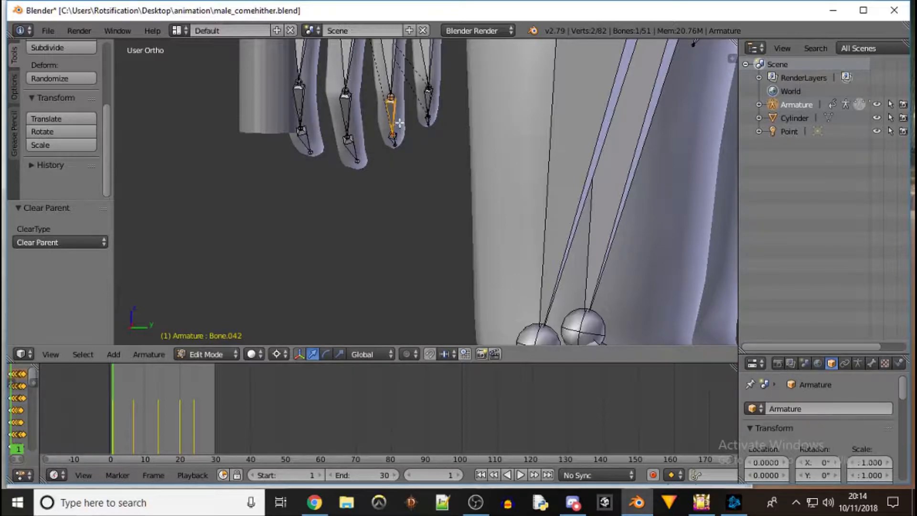
- Clear the parent of the left ring finger's tip bone
{"action": "left_click", "coordinate": [394, 139]}
{"action": "key", "text": "alt+p"}
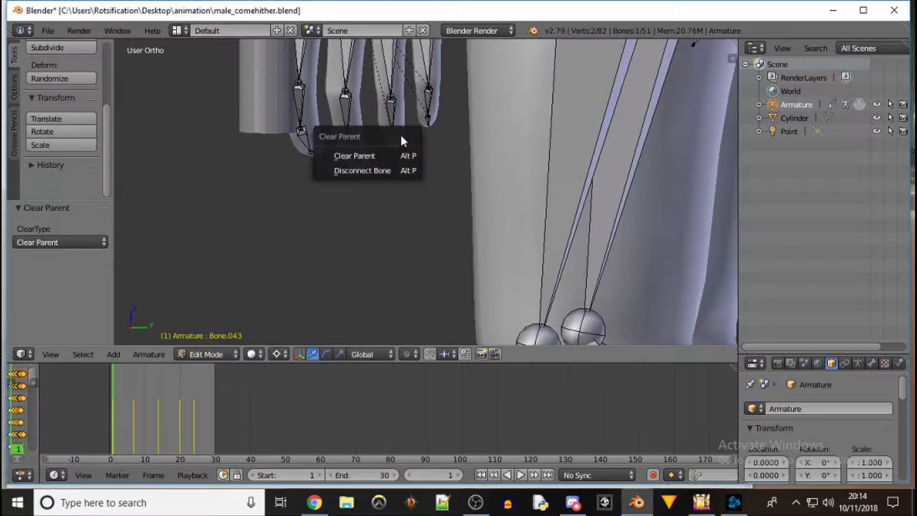
{"action": "left_click", "coordinate": [392, 156]}
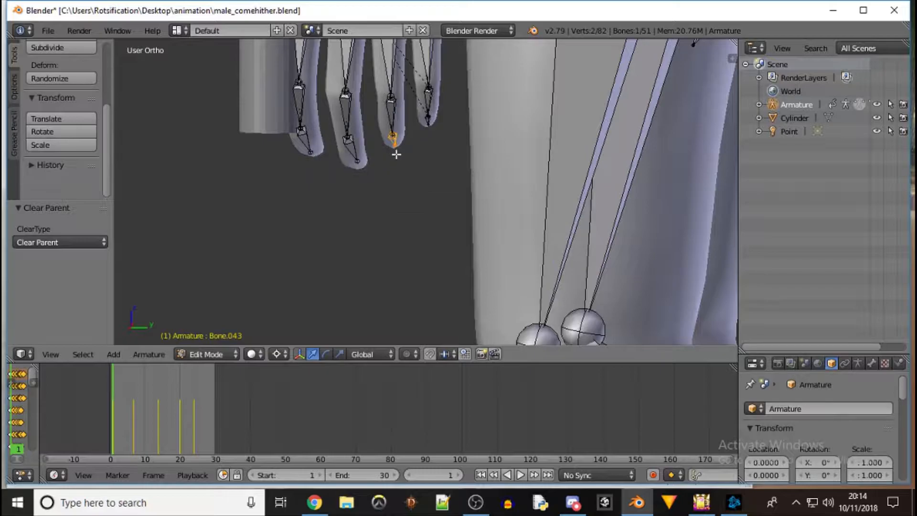
- Parent the left ring finger's tip bone to its middle bone with the Connected option
{"action": "left_click", "coordinate": [394, 114]}
{"action": "right_click", "coordinate": [392, 136]}
{"action": "right_click", "coordinate": [394, 137]}
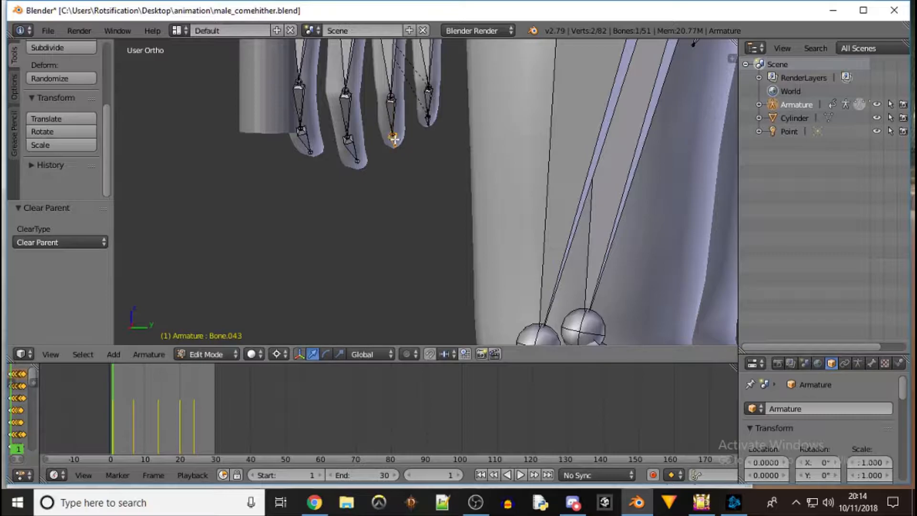
{"action": "right_click", "coordinate": [392, 110], "text": "shift"}
{"action": "key", "text": "ctrl+p"}
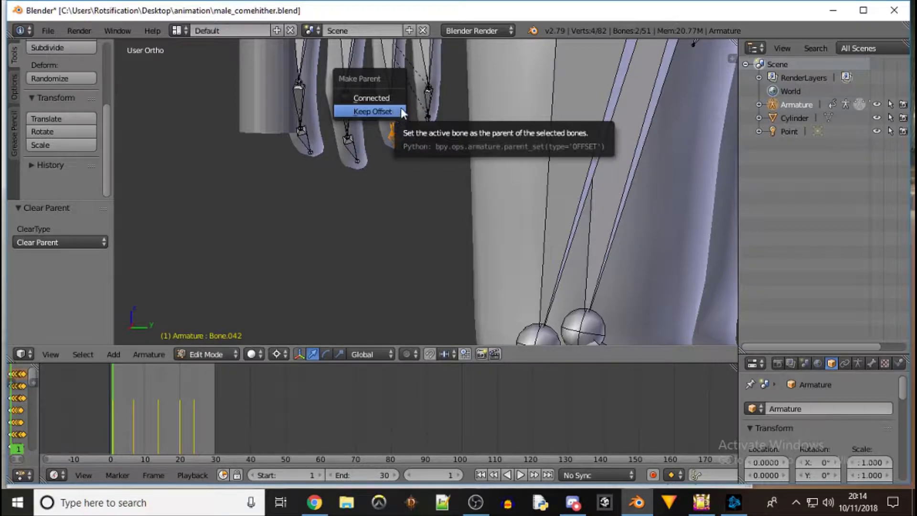
{"action": "left_click", "coordinate": [394, 99]}
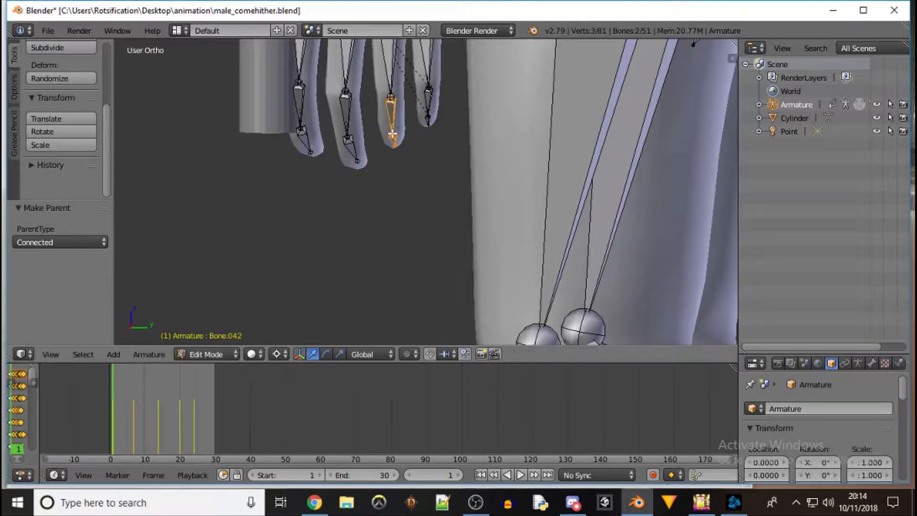
- Try to parent the left ring finger's two outer bones together to its base bone as Connected
{"action": "left_click", "coordinate": [394, 141]}
{"action": "left_click", "coordinate": [394, 139]}
{"action": "left_click", "coordinate": [391, 109], "text": "shift"}
{"action": "left_click", "coordinate": [389, 65], "text": "shift"}
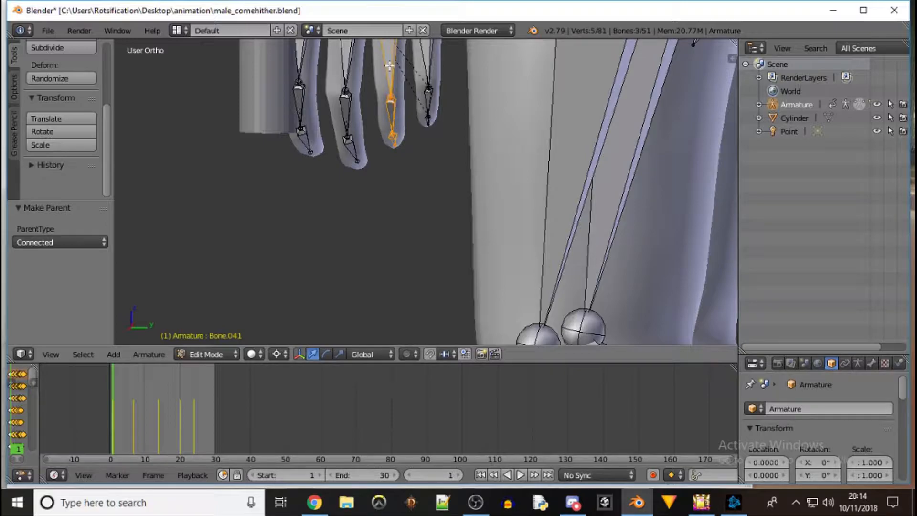
{"action": "middle_click_drag", "start_coordinate": [389, 65], "coordinate": [253, 130]}
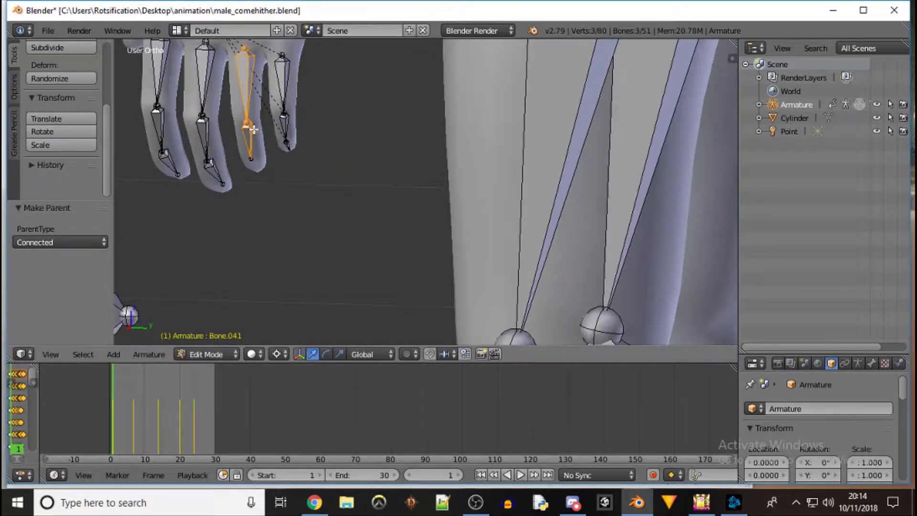
{"action": "key", "text": "ctrl+z"}
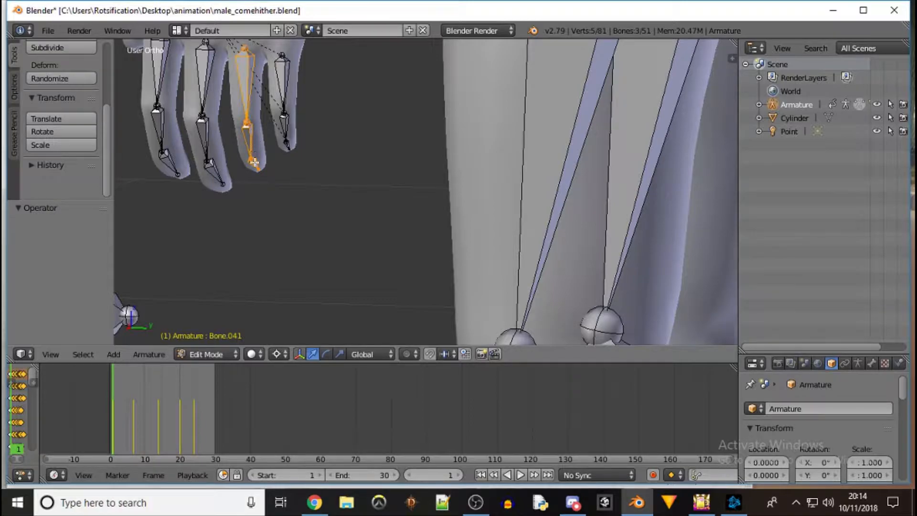
- Parent only the left ring finger's middle bone to its base bone as Connected
{"action": "right_click", "coordinate": [254, 161]}
{"action": "right_click", "coordinate": [246, 133]}
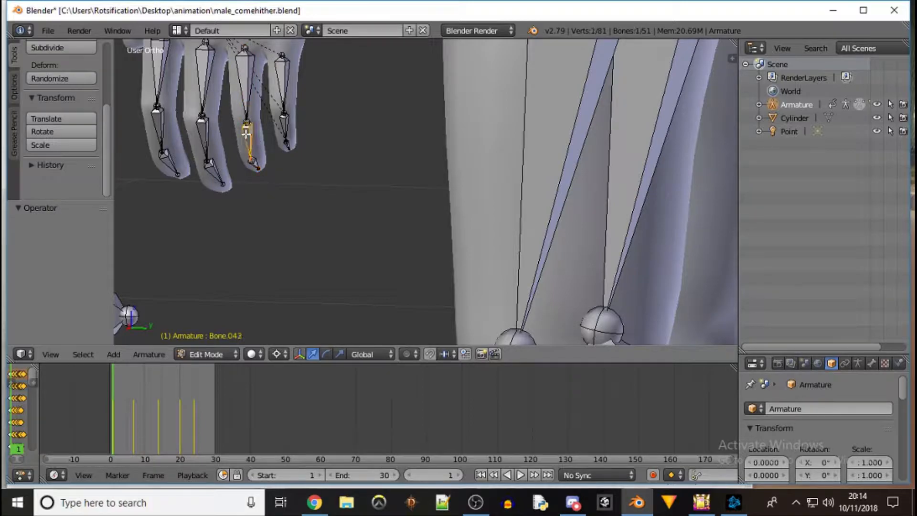
{"action": "right_click", "coordinate": [246, 90], "text": "shift"}
{"action": "key", "text": "ctrl+p"}
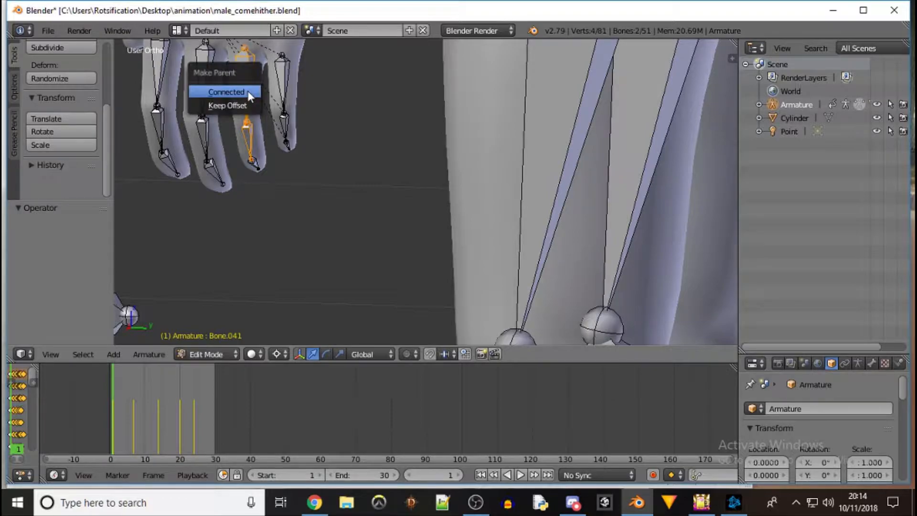
{"action": "left_click", "coordinate": [248, 90]}
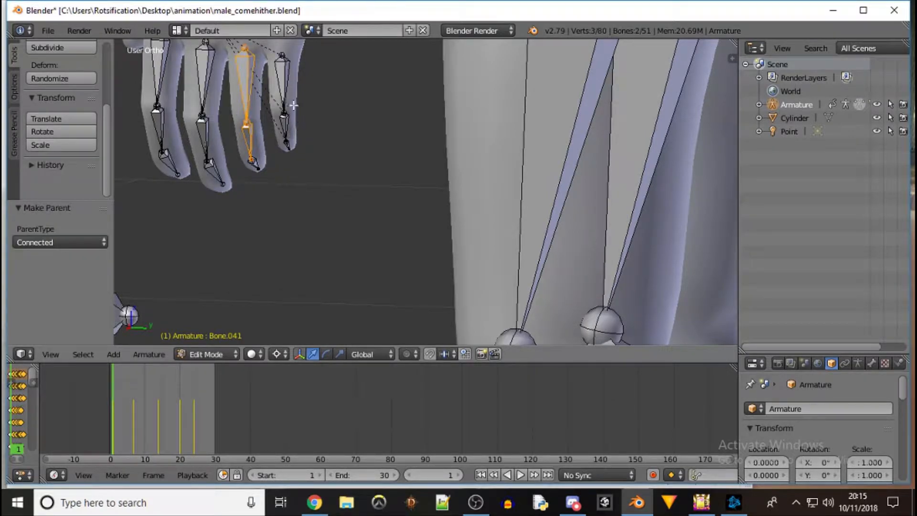
- Clear the parent of the left little finger's middle bone
{"action": "right_click", "coordinate": [285, 119]}
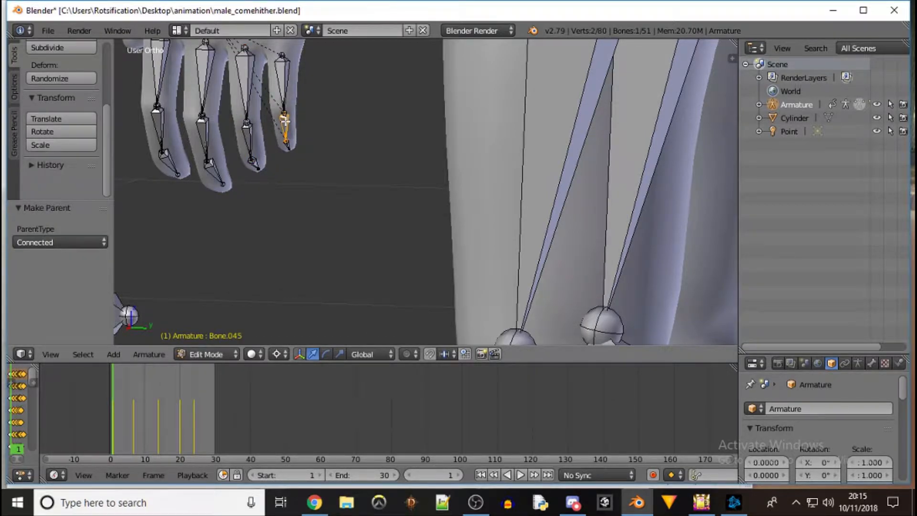
{"action": "key", "text": "alt+p"}
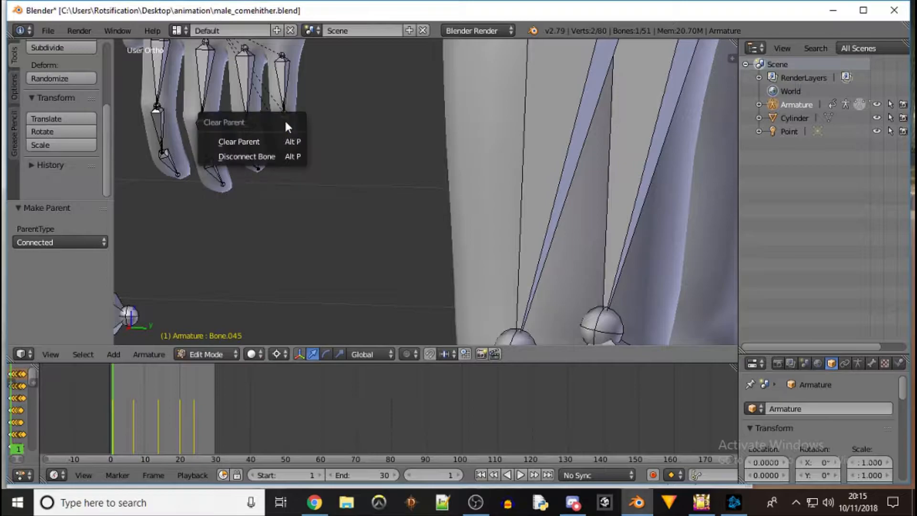
{"action": "left_click", "coordinate": [284, 144]}
- Try to clear the parent of the left little finger's tip bone
{"action": "right_click", "coordinate": [287, 145]}
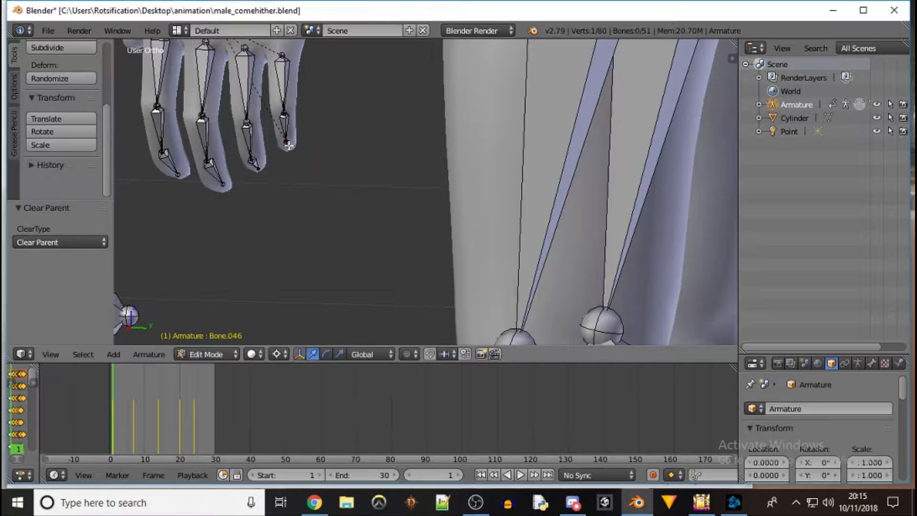
{"action": "right_click", "coordinate": [287, 145]}
{"action": "right_click", "coordinate": [287, 146]}
{"action": "key", "text": "alt+p"}
{"action": "left_click", "coordinate": [309, 145]}
{"action": "key", "text": "alt+p"}
{"action": "left_click", "coordinate": [284, 156]}
{"action": "right_click", "coordinate": [285, 130]}
{"action": "key", "text": "alt+p"}
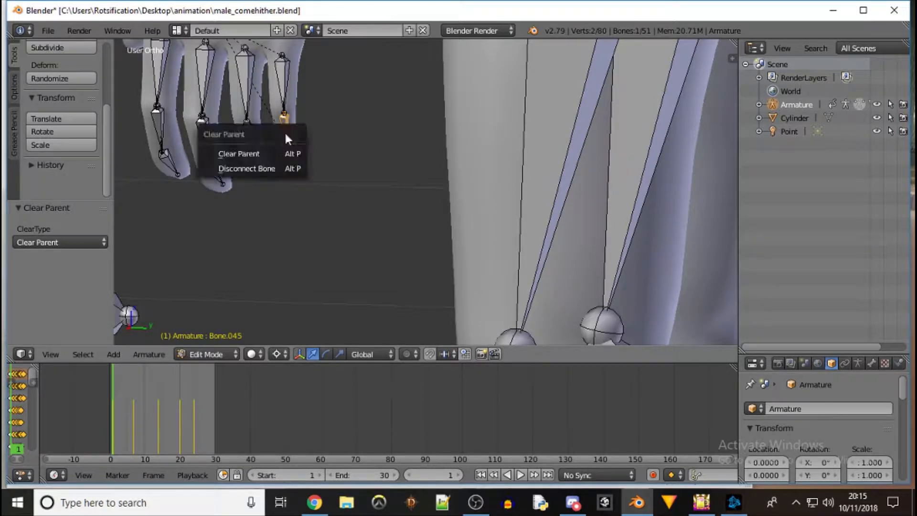
{"action": "left_click", "coordinate": [272, 153]}
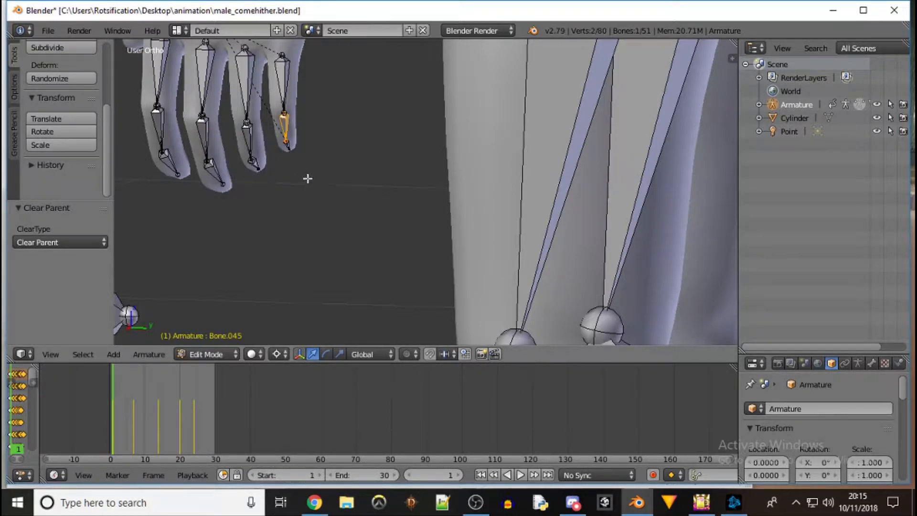
- Clear the parent of the left little finger's tip bone
{"action": "scroll", "coordinate": [306, 175], "scroll_direction": "up", "scroll_amount": 4}
{"action": "right_click", "coordinate": [140, 96]}
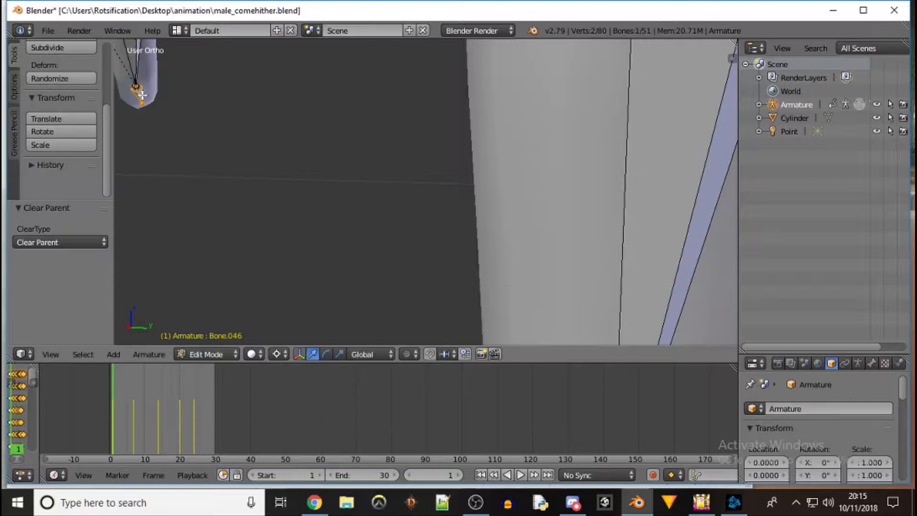
{"action": "key", "text": "alt+p"}
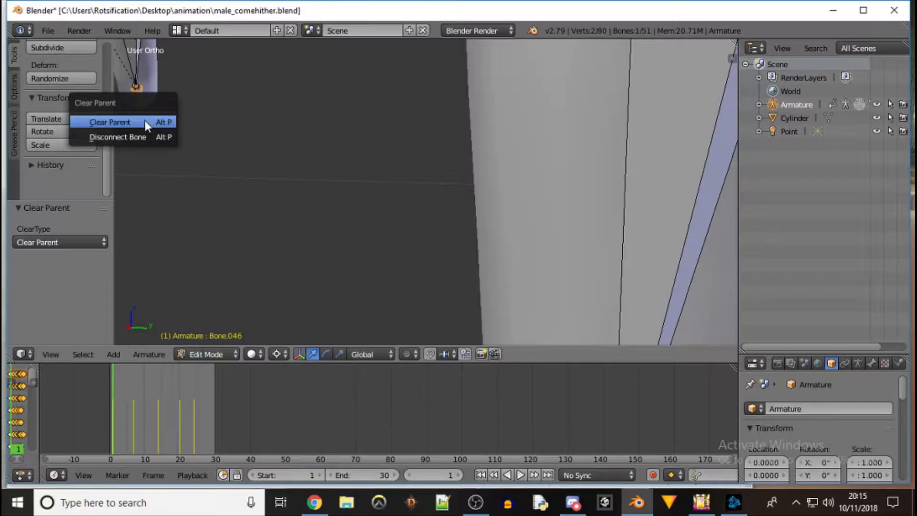
{"action": "left_click", "coordinate": [145, 120]}
- Parent the left little finger's tip bone to its middle bone as Connected
{"action": "right_click", "coordinate": [133, 57]}
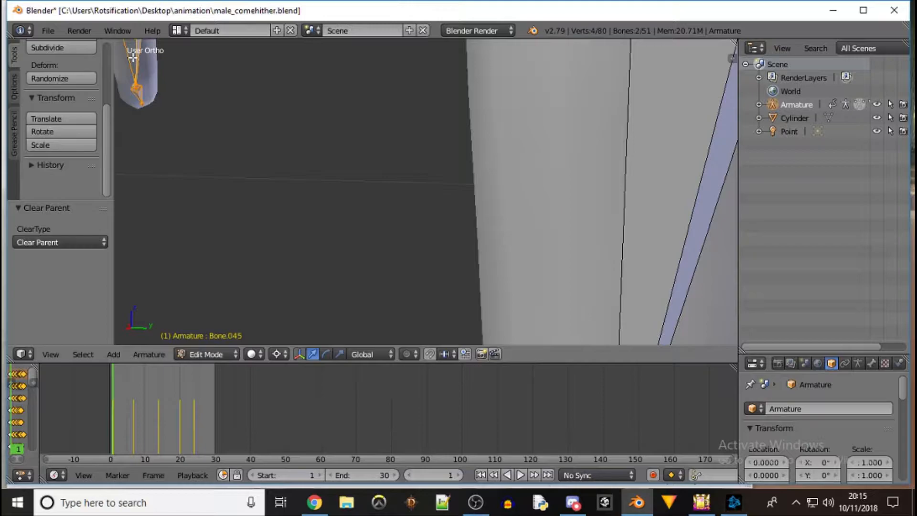
{"action": "key", "text": "ctrl+p"}
{"action": "left_click", "coordinate": [133, 57]}
- Parent the left little finger's middle bone to its base bone as Connected
{"action": "middle_click_drag", "start_coordinate": [182, 77], "coordinate": [338, 253], "text": "shift"}
{"action": "right_click", "coordinate": [299, 256]}
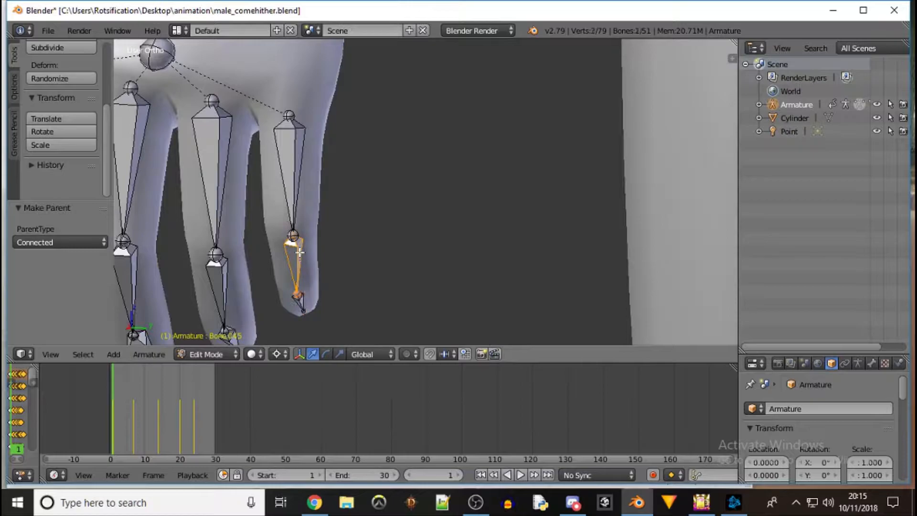
{"action": "right_click", "coordinate": [292, 170], "text": "shift"}
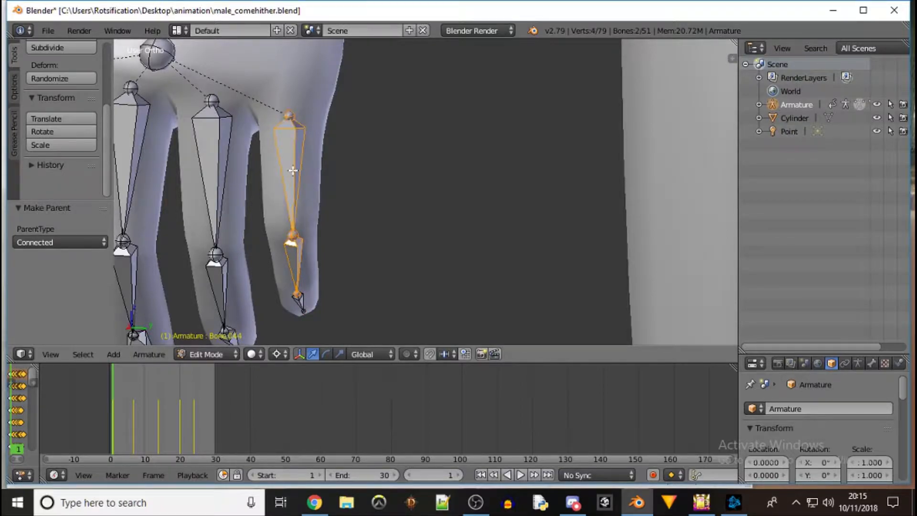
{"action": "key", "text": "ctrl+p"}
{"action": "left_click", "coordinate": [293, 170]}
- Clear the parents of the left middle finger's tip bone and middle bone
{"action": "scroll", "coordinate": [205, 260], "scroll_direction": "up", "scroll_amount": 5}
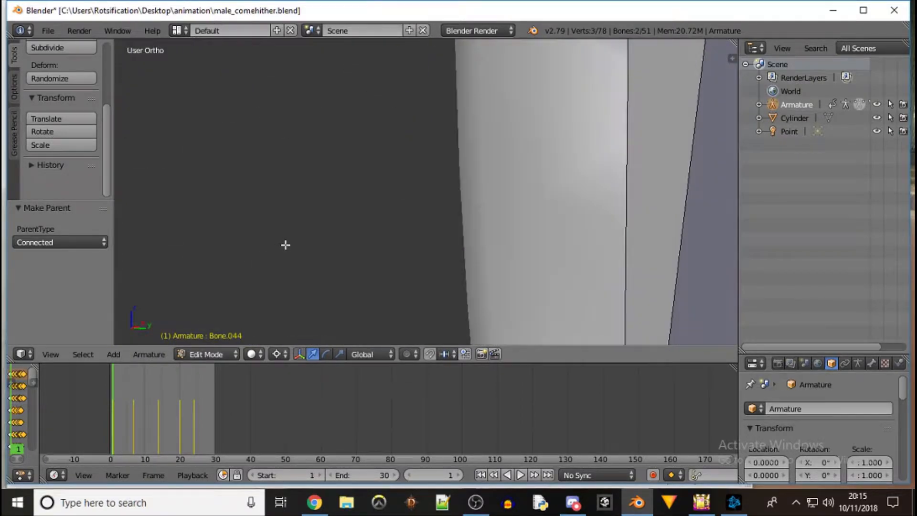
{"action": "scroll", "coordinate": [299, 231], "scroll_direction": "down", "scroll_amount": 5}
{"action": "middle_click_drag", "start_coordinate": [393, 209], "coordinate": [372, 196]}
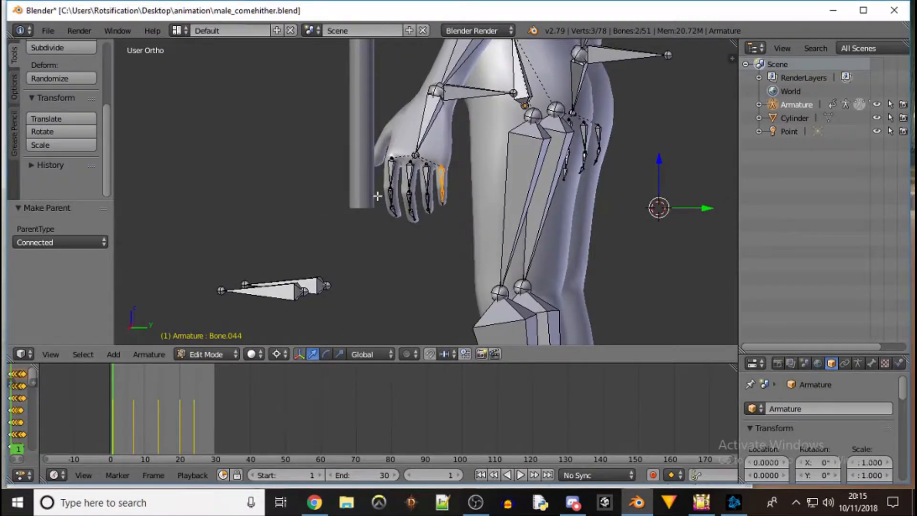
{"action": "scroll", "coordinate": [372, 196], "scroll_direction": "up", "scroll_amount": 5}
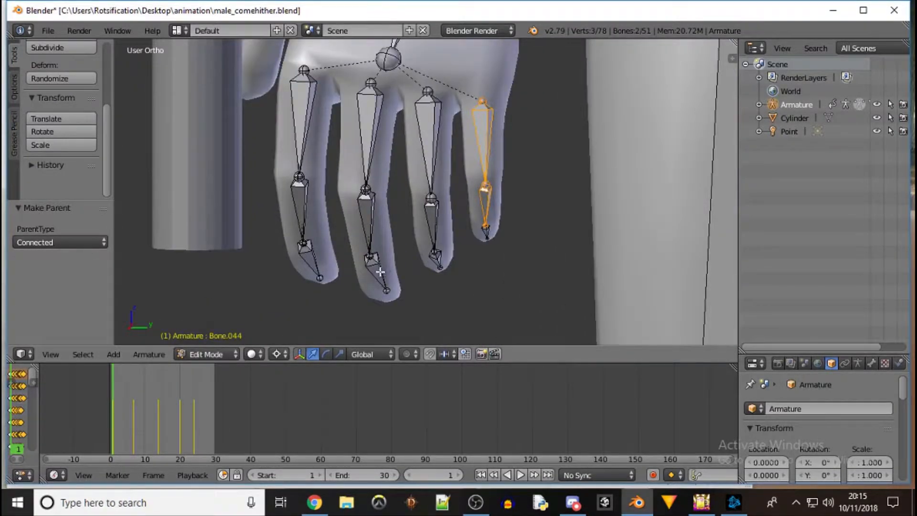
{"action": "right_click", "coordinate": [377, 271]}
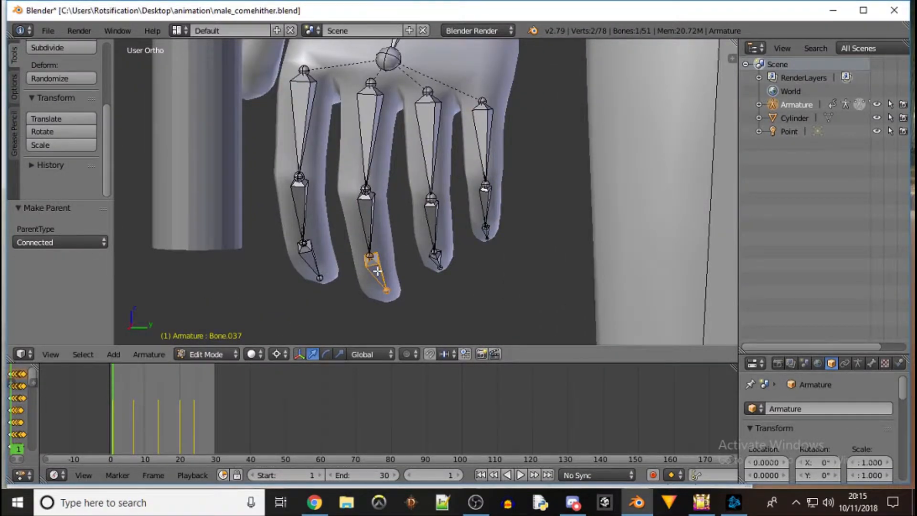
{"action": "key", "text": "alt+p"}
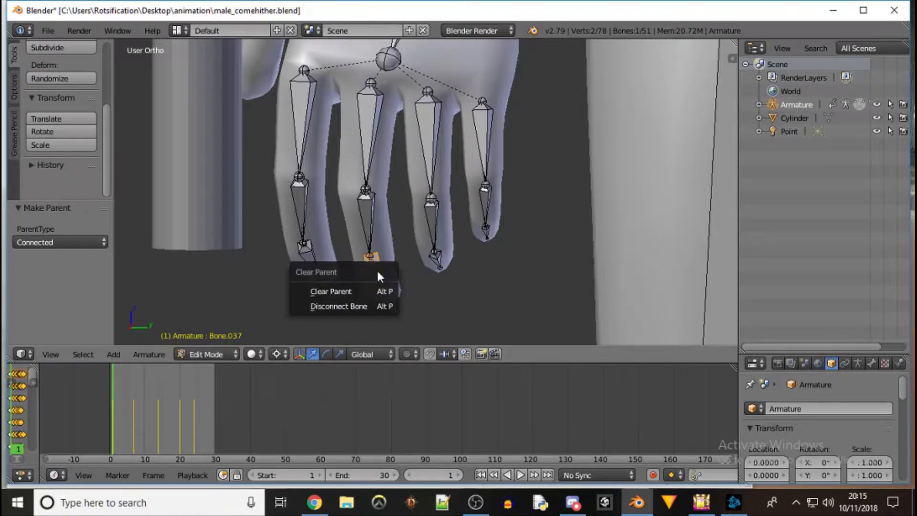
{"action": "left_click", "coordinate": [374, 293]}
{"action": "right_click", "coordinate": [371, 210]}
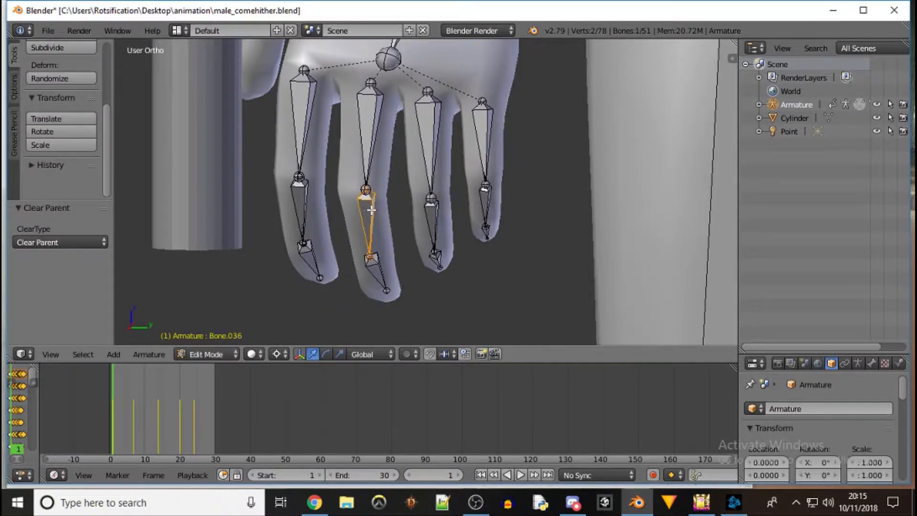
{"action": "key", "text": "alt+p"}
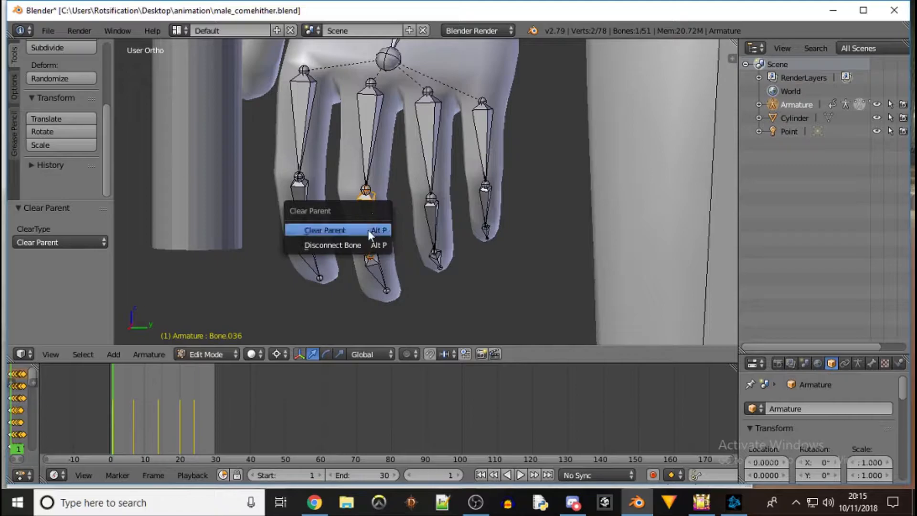
{"action": "left_click", "coordinate": [367, 231]}
- Parent the left middle finger's tip bone to its middle bone as Connected
{"action": "right_click", "coordinate": [376, 270], "text": "shift"}
{"action": "right_click", "coordinate": [368, 219], "text": "shift"}
{"action": "key", "text": "ctrl+p"}
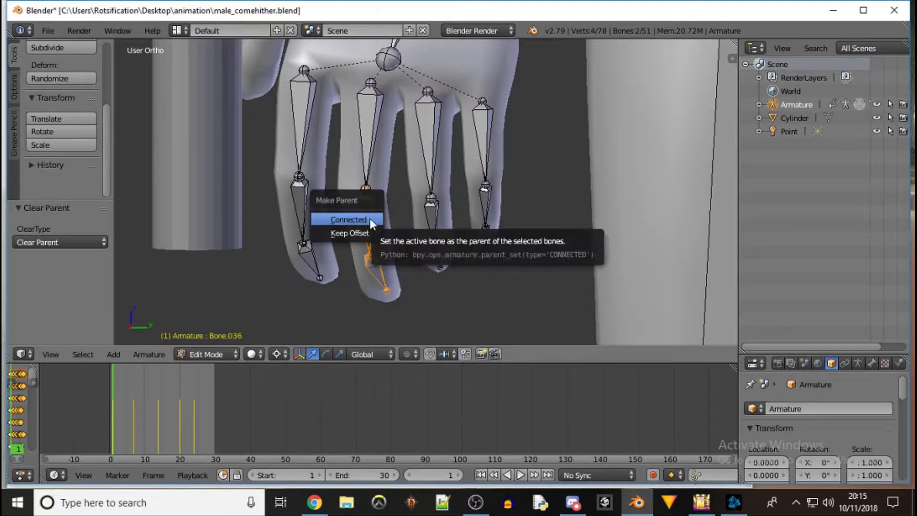
{"action": "left_click", "coordinate": [369, 219]}
- Parent the left middle finger's middle bone to its base bone as Connected
{"action": "right_click", "coordinate": [370, 218]}
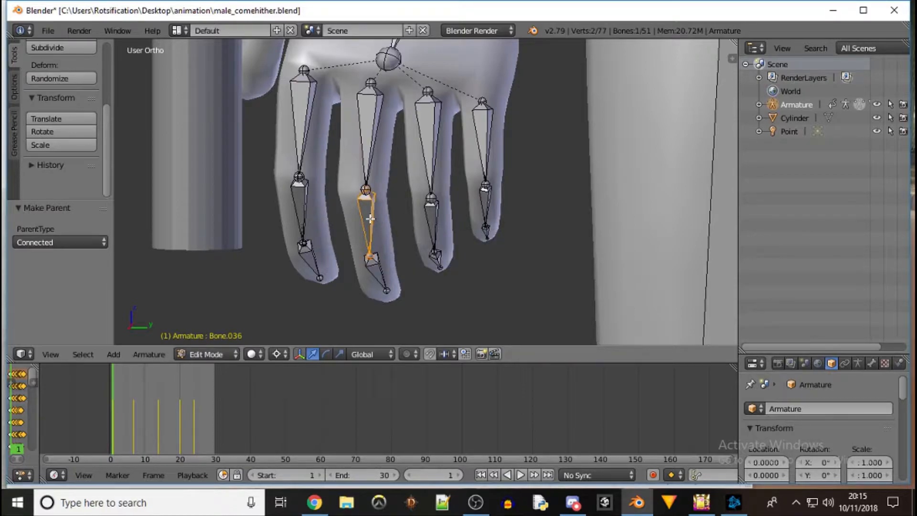
{"action": "right_click", "coordinate": [366, 135], "text": "shift"}
{"action": "key", "text": "ctrl+p"}
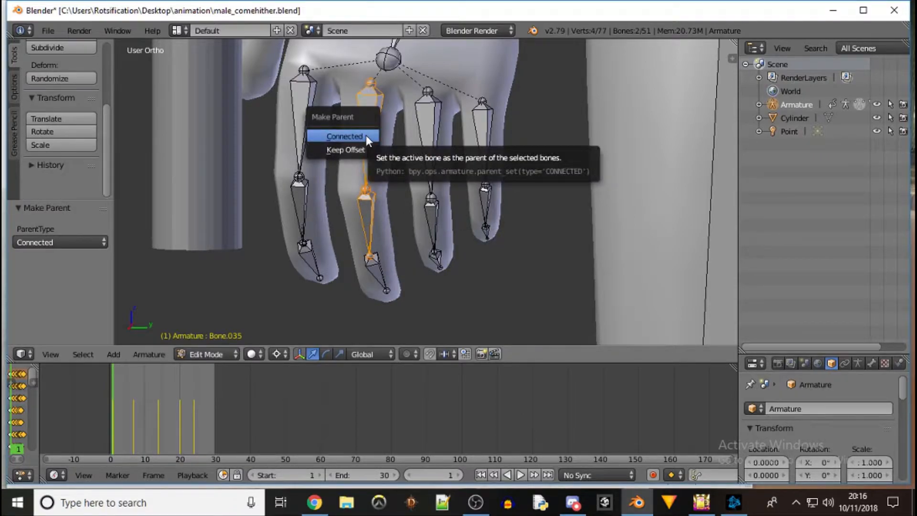
{"action": "left_click", "coordinate": [366, 136]}
- Clear the parents of the left index finger's tip bone and middle bone
{"action": "right_click", "coordinate": [313, 258]}
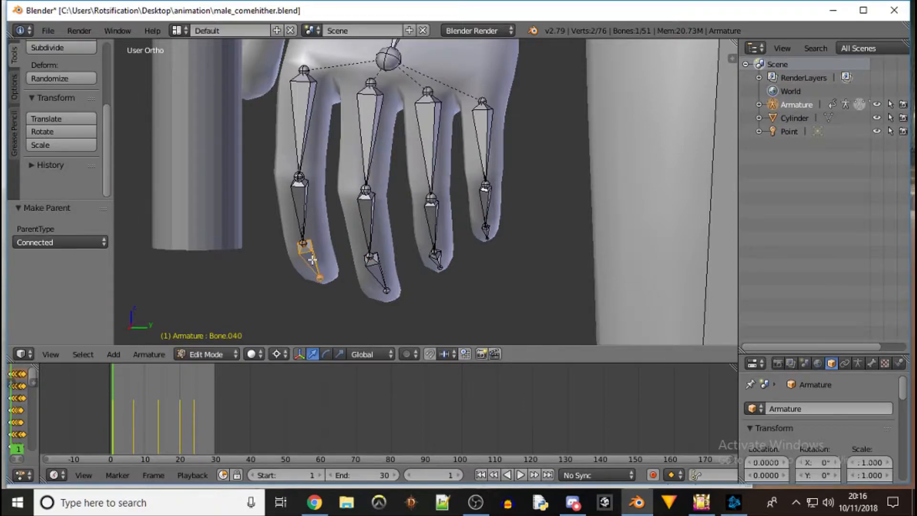
{"action": "key", "text": "alt+p"}
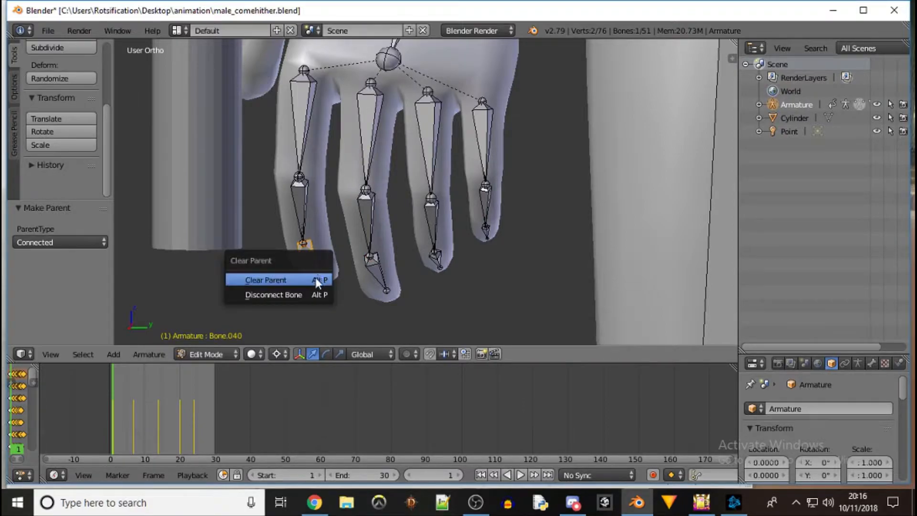
{"action": "left_click", "coordinate": [315, 277]}
{"action": "right_click", "coordinate": [302, 209]}
{"action": "key", "text": "alt+p"}
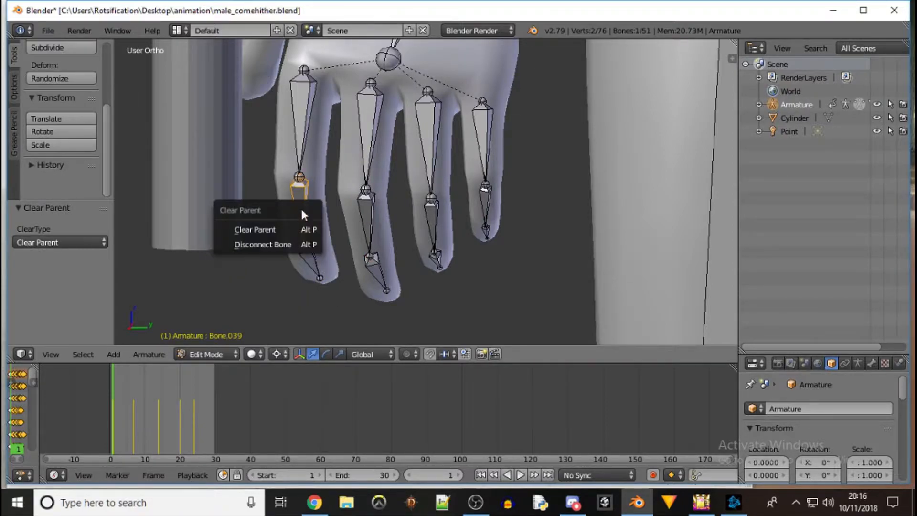
{"action": "left_click", "coordinate": [293, 229]}
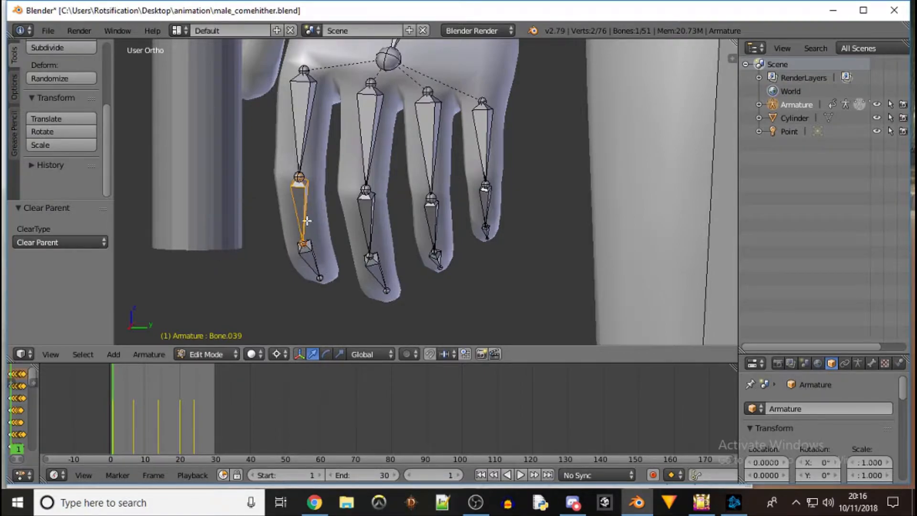
- Parent the left index finger's tip bone to its middle bone as Connected
{"action": "right_click", "coordinate": [314, 259], "text": "shift"}
{"action": "right_click", "coordinate": [301, 205], "text": "shift"}
{"action": "key", "text": "ctrl+p"}
{"action": "left_click", "coordinate": [303, 205]}
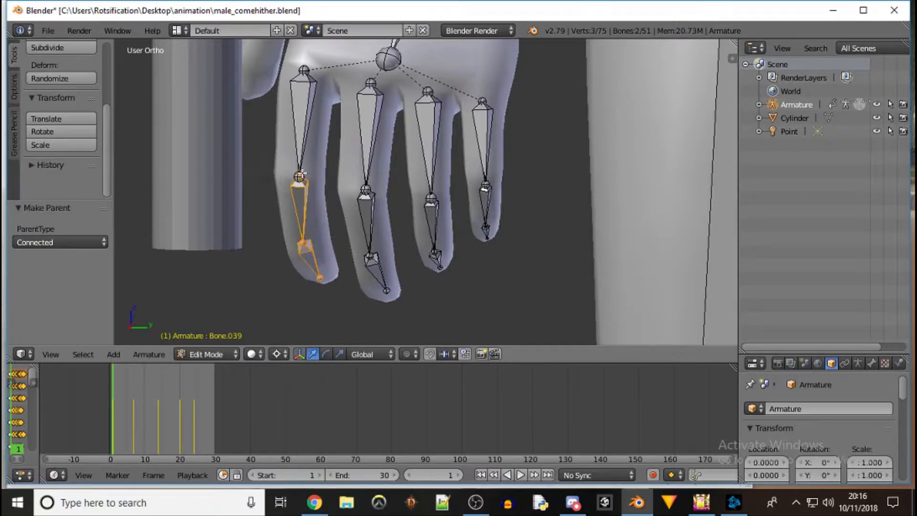
- Parent the left index finger's middle bone to its base bone as Connected
{"action": "right_click", "coordinate": [303, 201]}
{"action": "right_click", "coordinate": [304, 120], "text": "shift"}
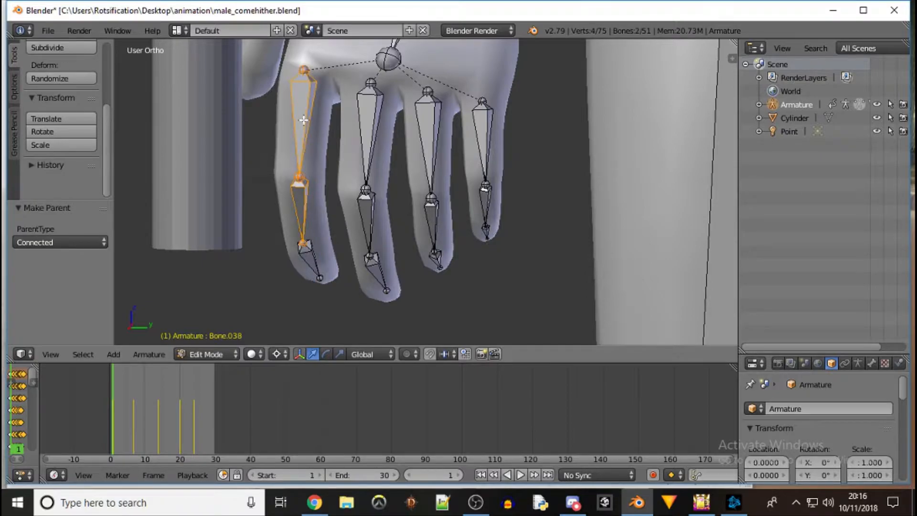
{"action": "key", "text": "ctrl+p"}
{"action": "left_click", "coordinate": [304, 119]}
- Return to Object Mode and clear the male body mesh's parent
{"action": "scroll", "coordinate": [506, 122], "scroll_direction": "down", "scroll_amount": 4}
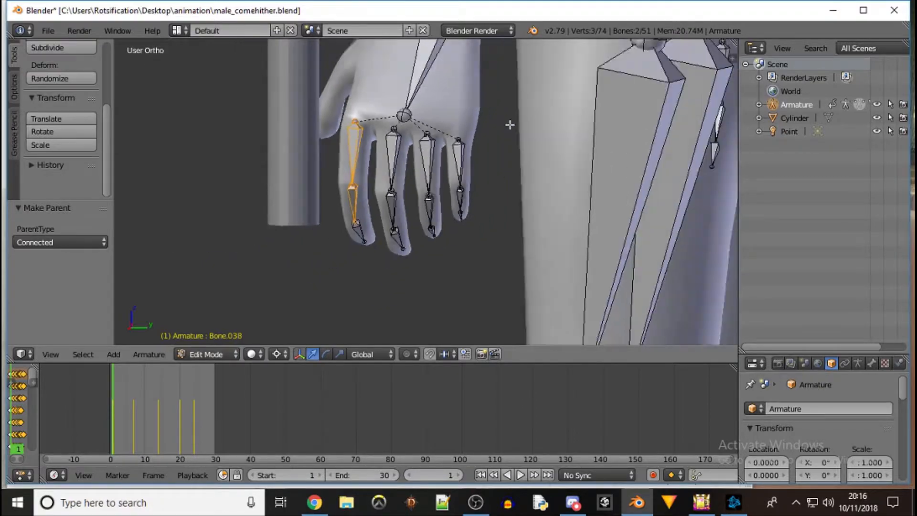
{"action": "middle_click_drag", "start_coordinate": [491, 120], "coordinate": [455, 140]}
{"action": "scroll", "coordinate": [455, 141], "scroll_direction": "down", "scroll_amount": 9}
{"action": "middle_click_drag", "start_coordinate": [341, 127], "coordinate": [557, 135]}
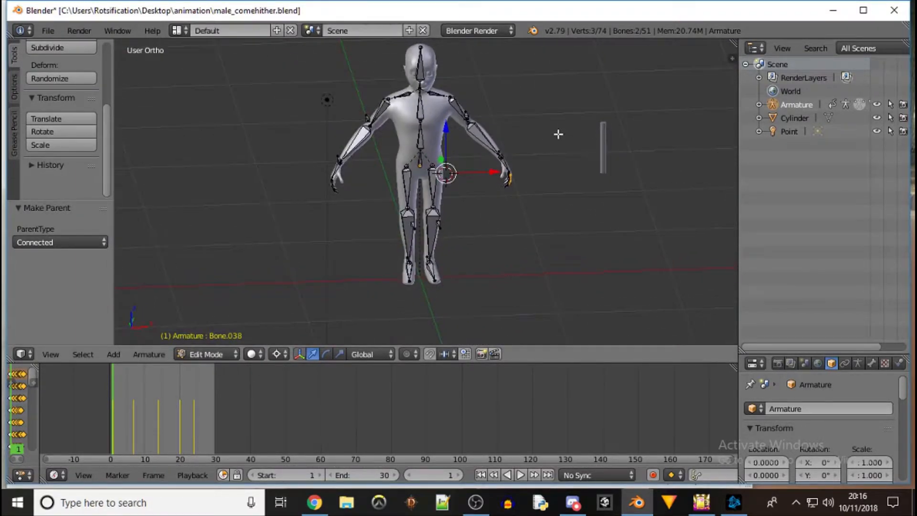
{"action": "left_click", "coordinate": [234, 354]}
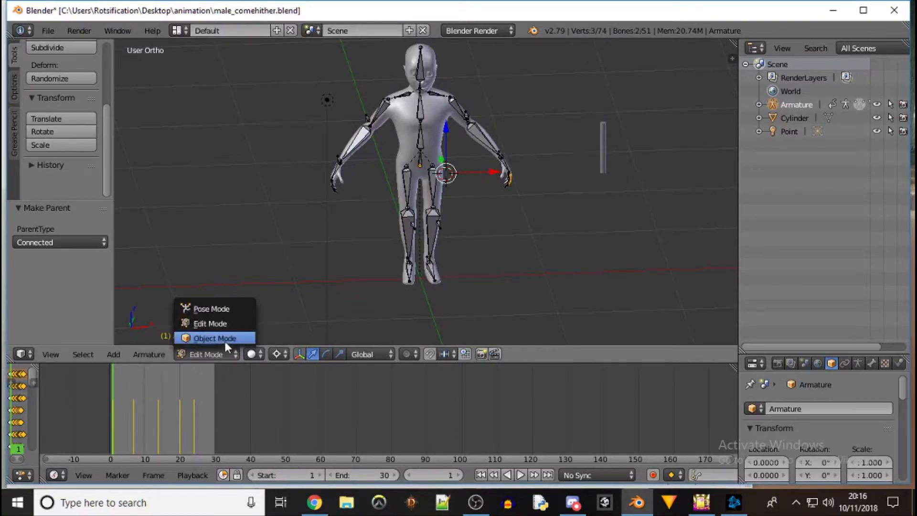
{"action": "left_click", "coordinate": [226, 341]}
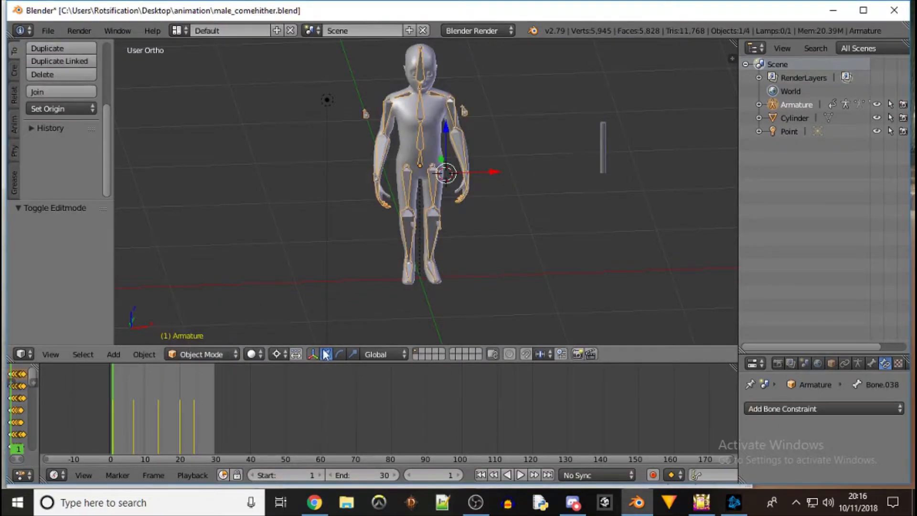
{"action": "right_click", "coordinate": [434, 139]}
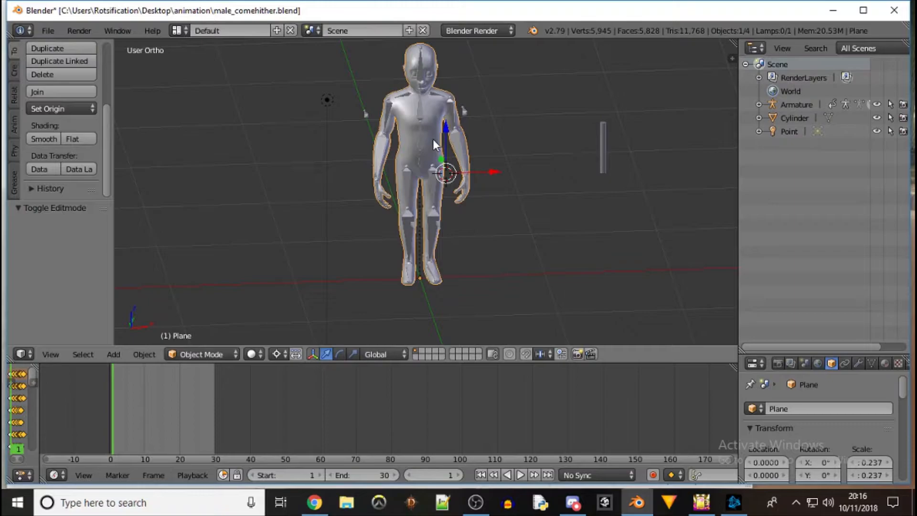
{"action": "key", "text": "alt+p"}
{"action": "left_click", "coordinate": [400, 160]}
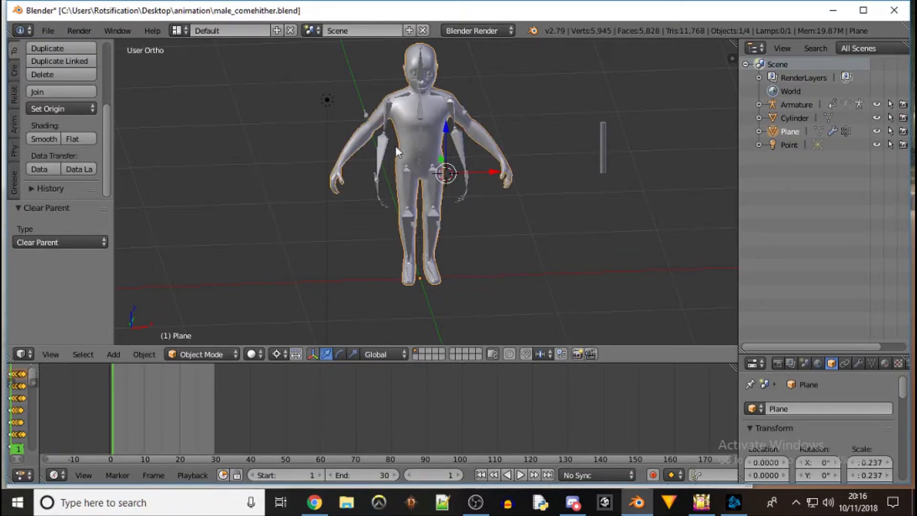
- Parent the body mesh to the armature with automatic weights
{"action": "right_click", "coordinate": [383, 149], "text": "shift"}
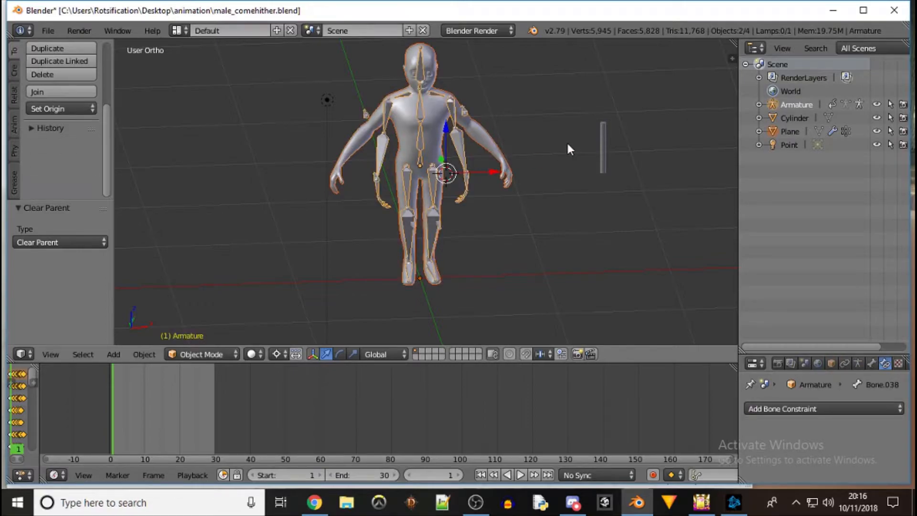
{"action": "key", "text": "ctrl+p"}
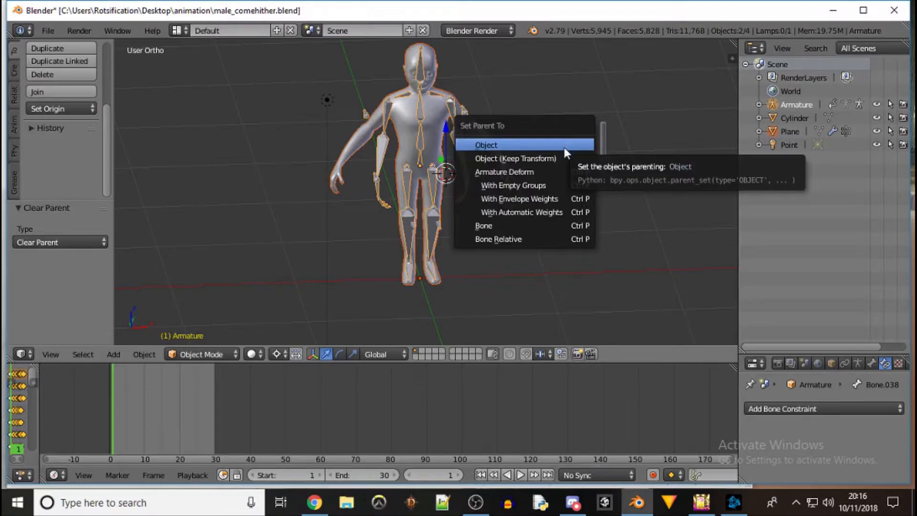
{"action": "left_click", "coordinate": [538, 213]}
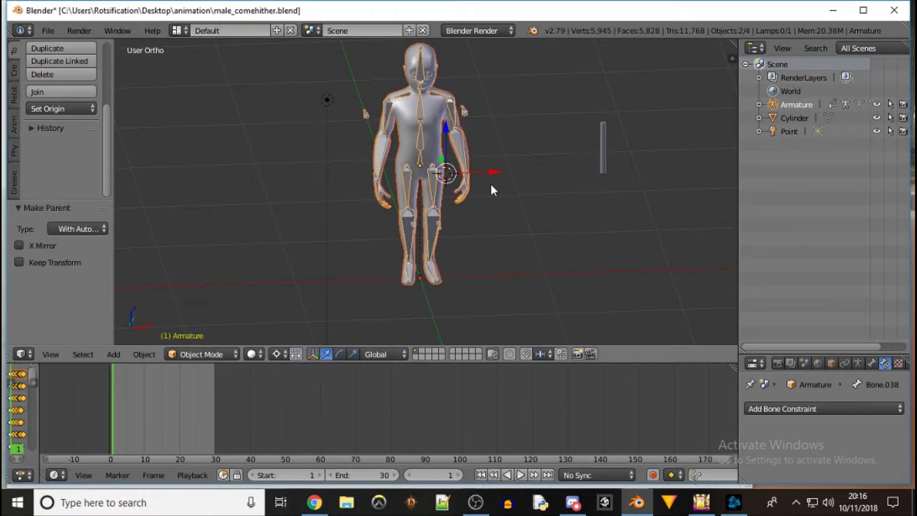
- Switch the armature to Pose Mode and try rotating the base bone of a right-hand finger
{"action": "scroll", "coordinate": [492, 186], "scroll_direction": "up", "scroll_amount": 8}
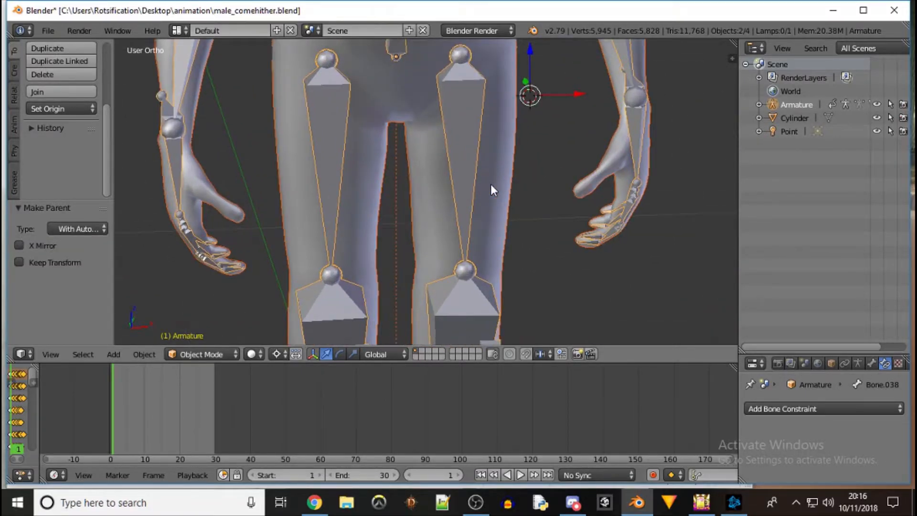
{"action": "left_click", "coordinate": [196, 353]}
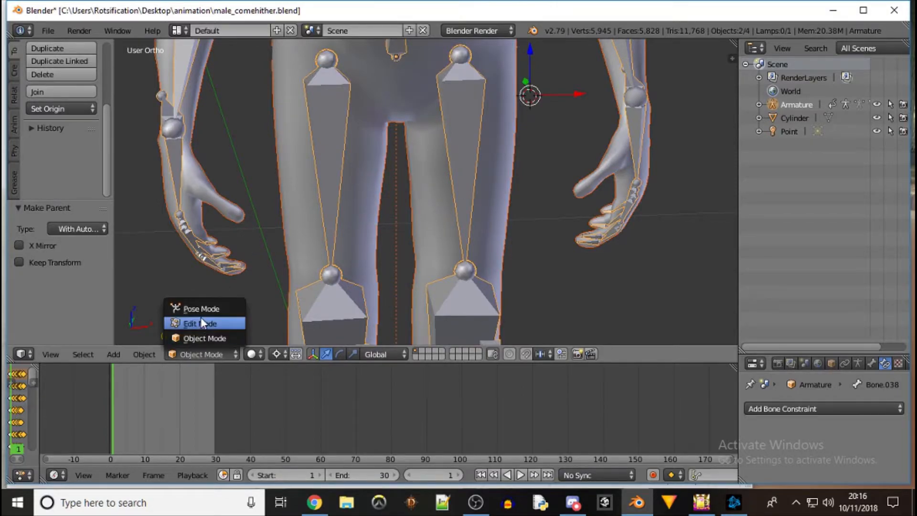
{"action": "left_click", "coordinate": [200, 319]}
{"action": "right_click", "coordinate": [193, 240]}
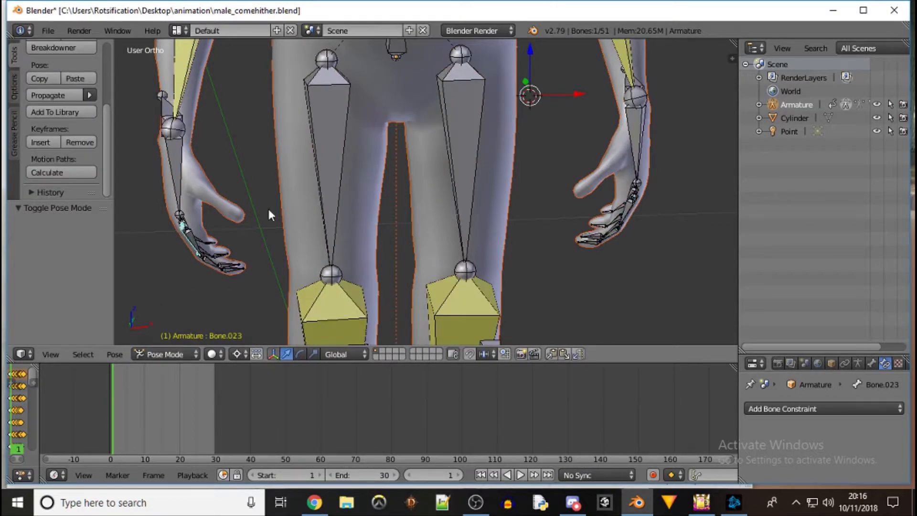
{"action": "key", "text": "r"}
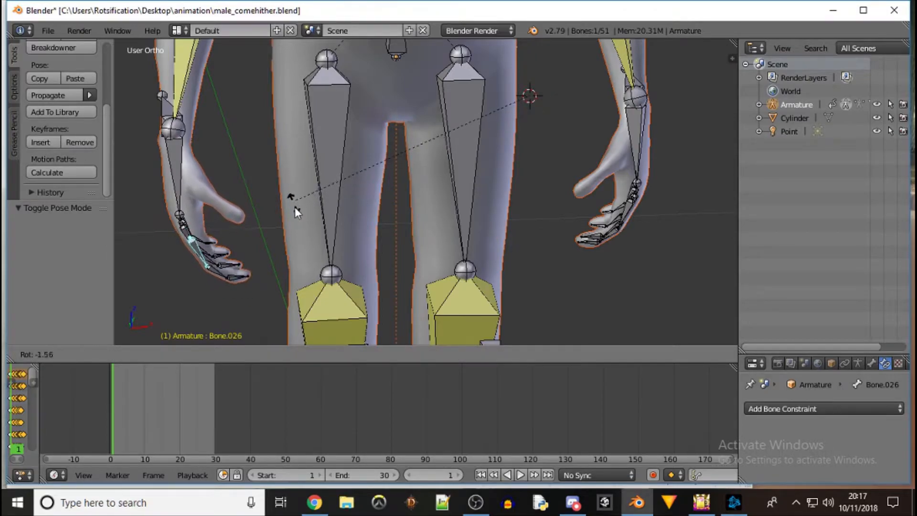
{"action": "right_click", "coordinate": [302, 208]}
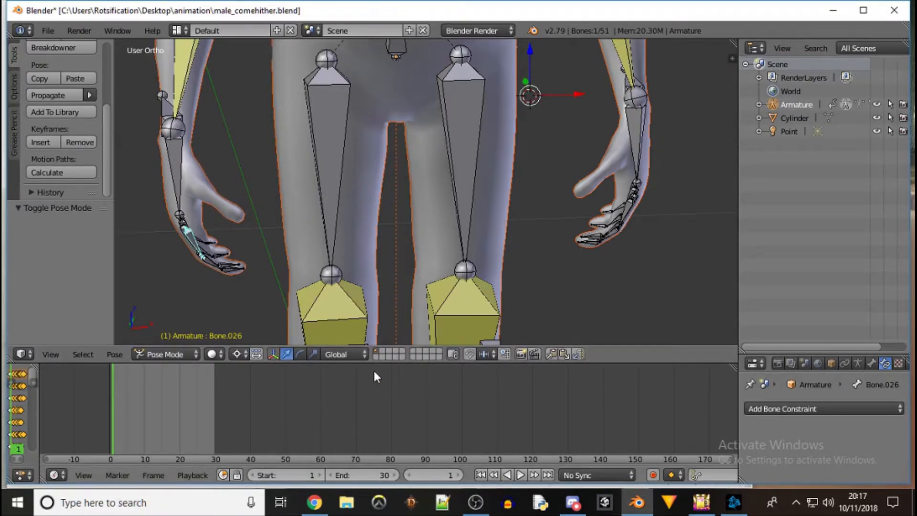
- Set the pivot point to Individual Origins and rotate the right-hand finger's base bone by about 44.8°
{"action": "left_click", "coordinate": [244, 355]}
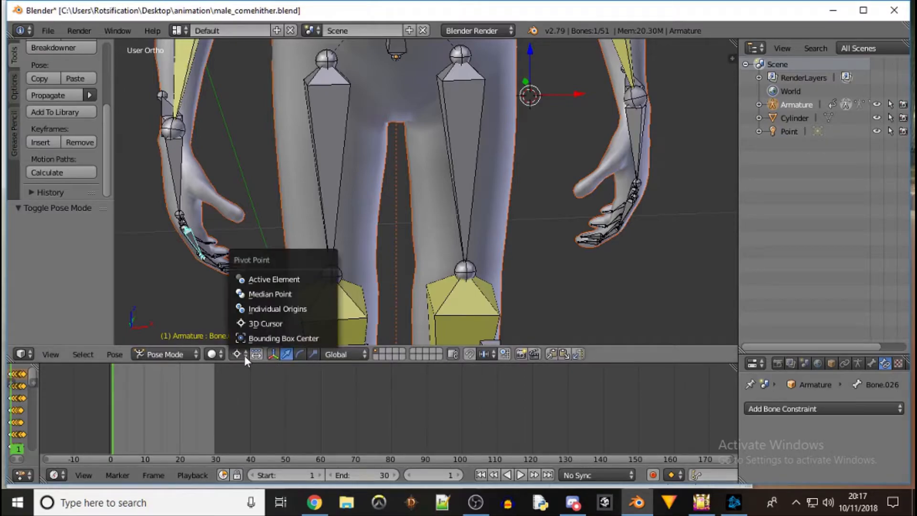
{"action": "left_click", "coordinate": [263, 308]}
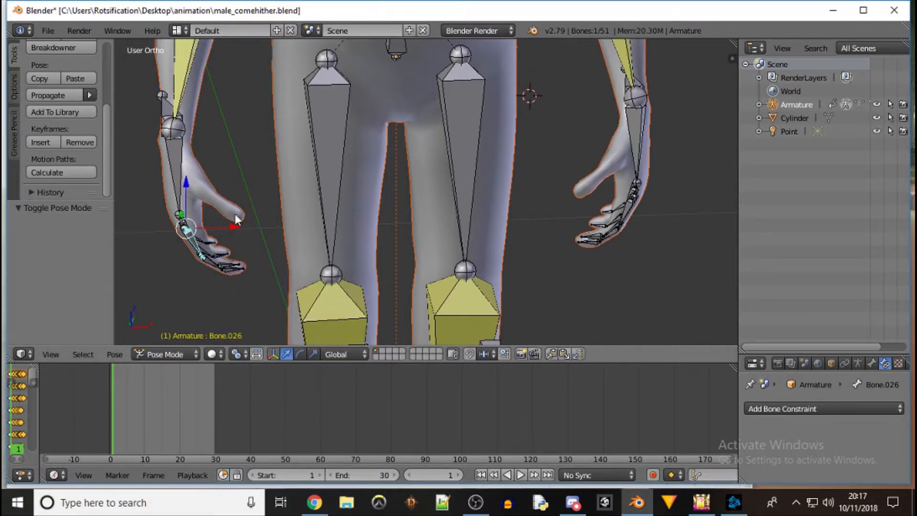
{"action": "key", "text": "r"}
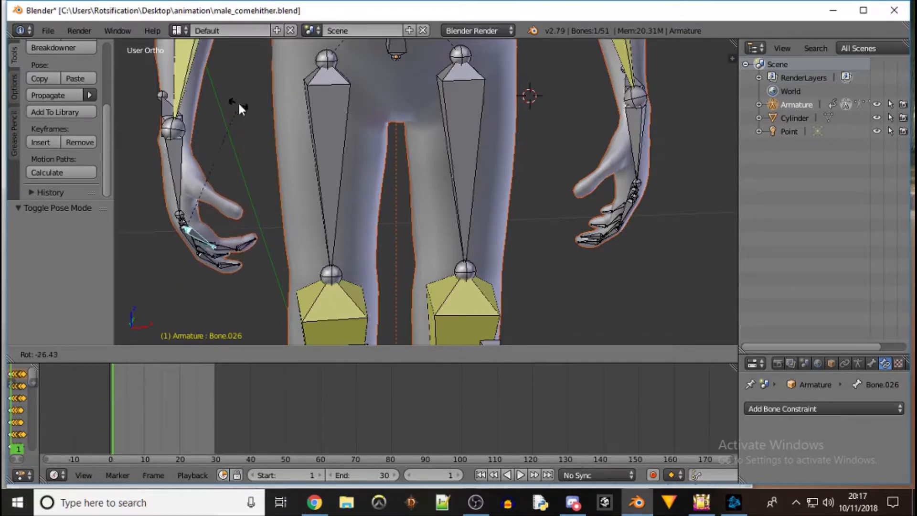
{"action": "left_click", "coordinate": [238, 233]}
- Try rotating the middle bone of the same right-hand finger
{"action": "right_click", "coordinate": [182, 268]}
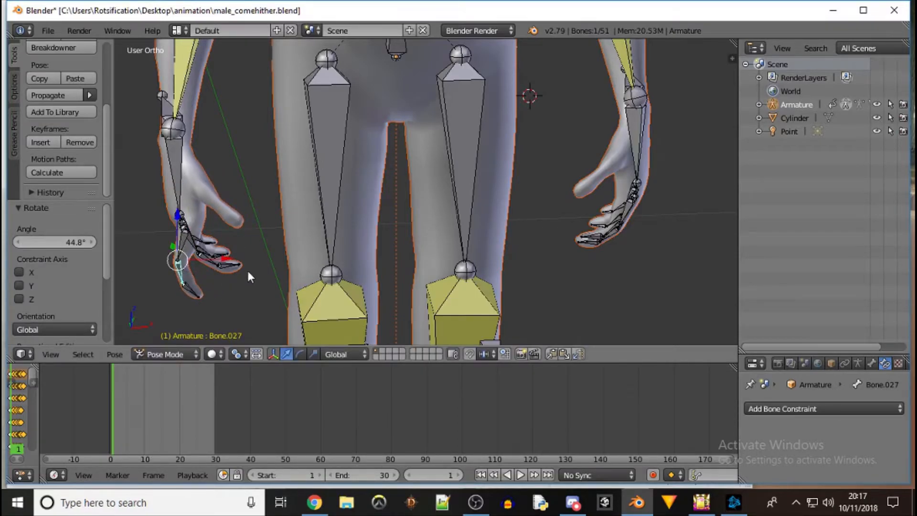
{"action": "key", "text": "r"}
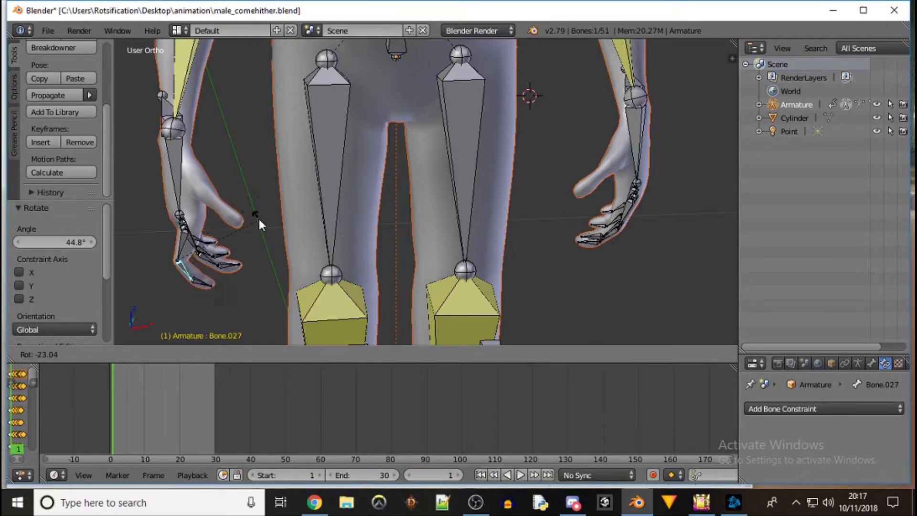
{"action": "key", "text": "Escape"}
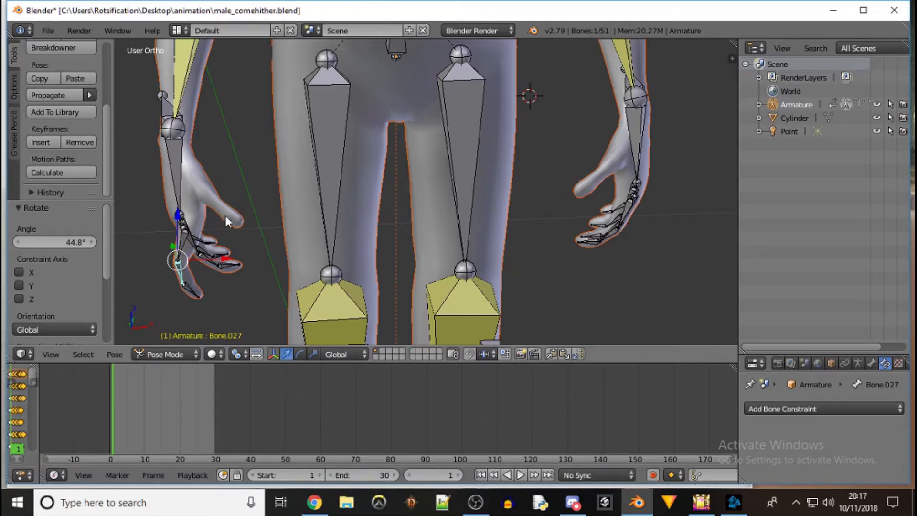
{"action": "middle_click_drag", "start_coordinate": [183, 163], "coordinate": [135, 150]}
{"action": "scroll", "coordinate": [136, 153], "scroll_direction": "down", "scroll_amount": 7}
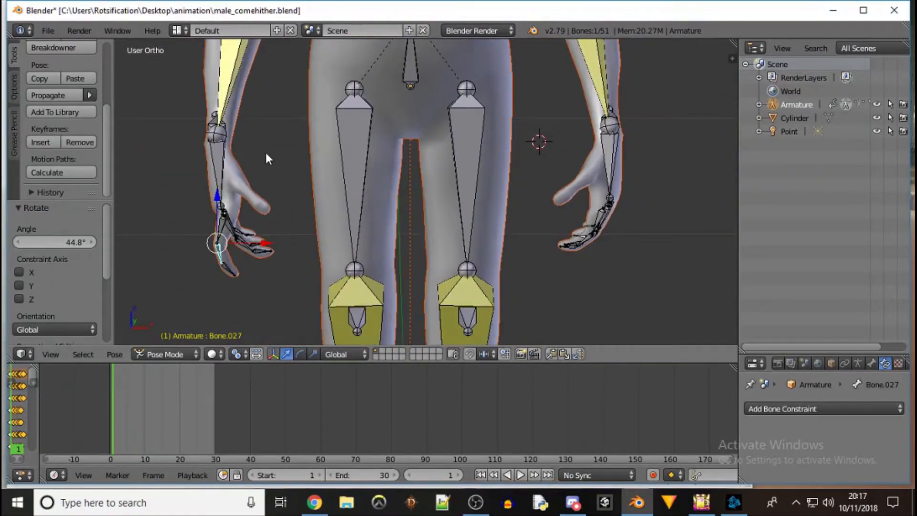